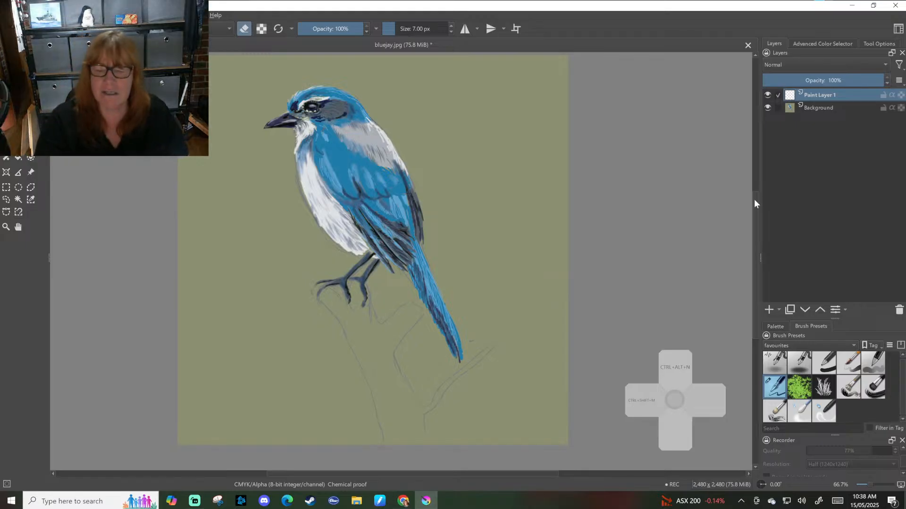
# Choose a muted medium blue as the painting colour and select the bristle brush preset at 40 px.
pyautogui.click(817, 44)
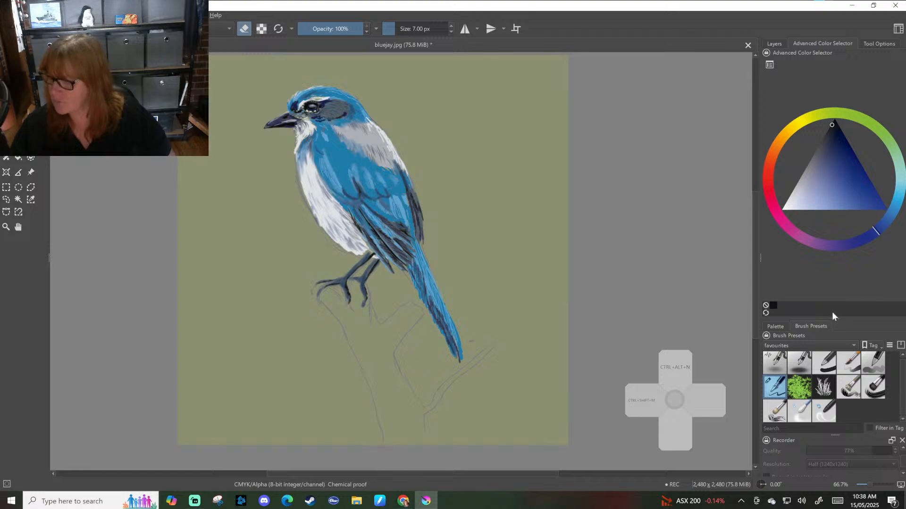
pyautogui.click(773, 326)
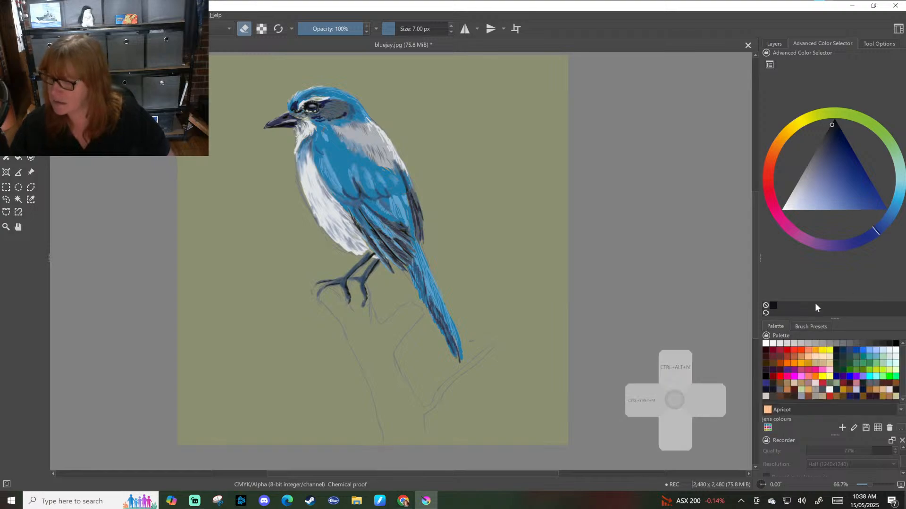
pyautogui.click(861, 351)
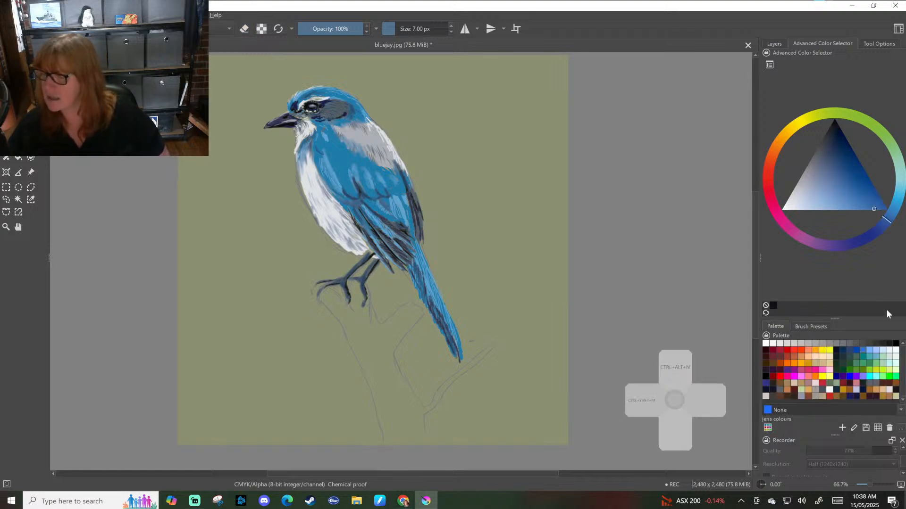
pyautogui.click(848, 193)
pyautogui.click(836, 187)
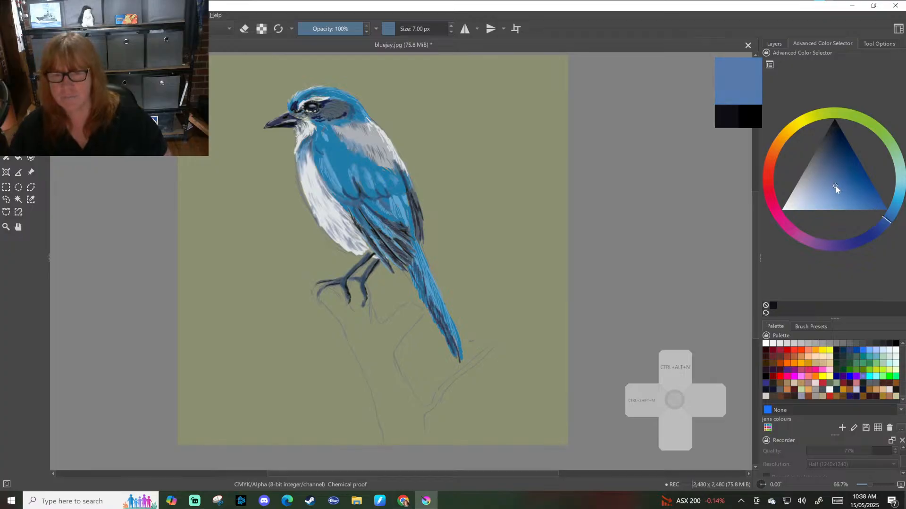
pyautogui.click(836, 179)
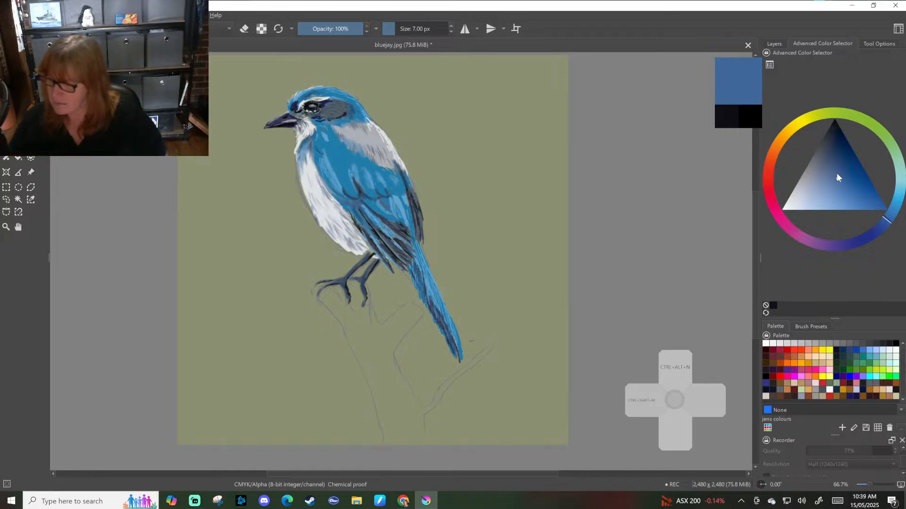
pyautogui.click(809, 327)
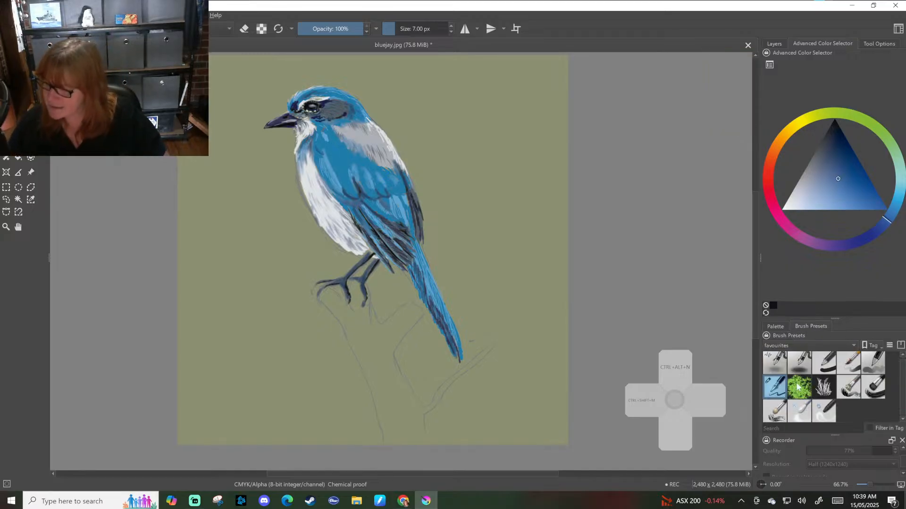
pyautogui.click(851, 387)
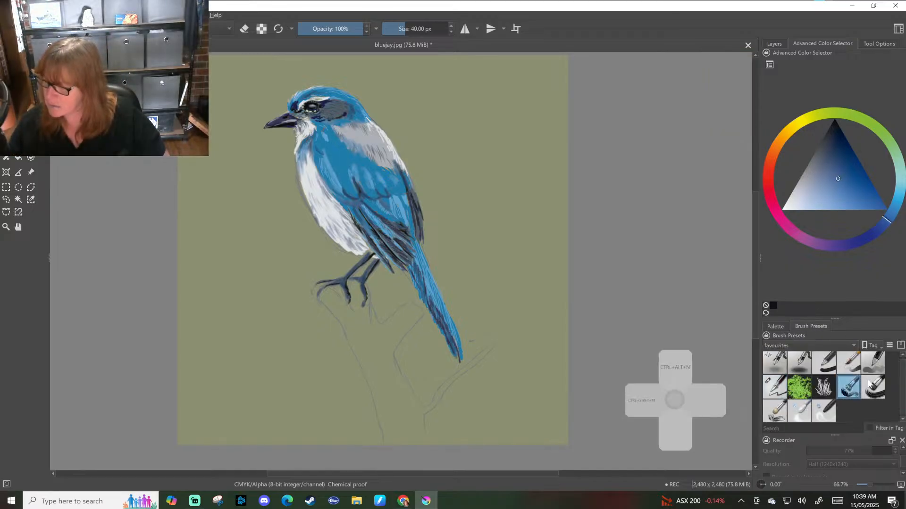
pyautogui.moveTo(871, 385)
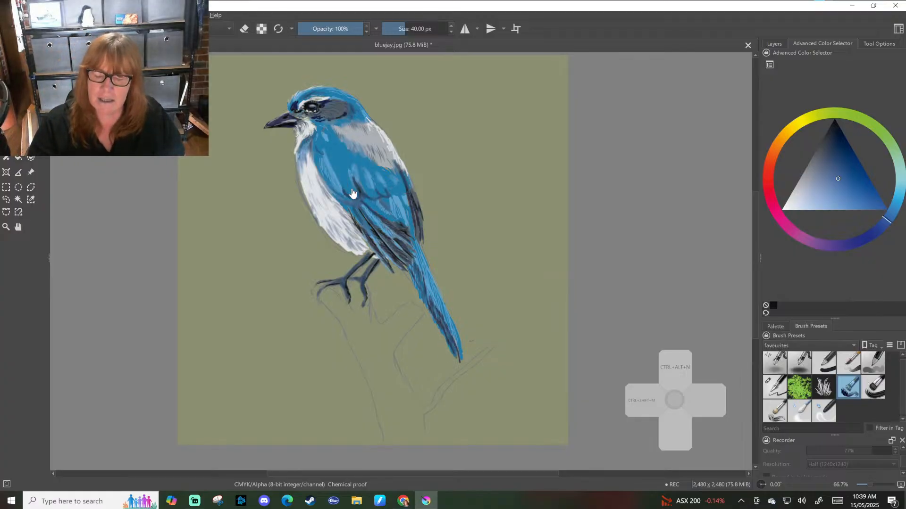
pyautogui.click(774, 43)
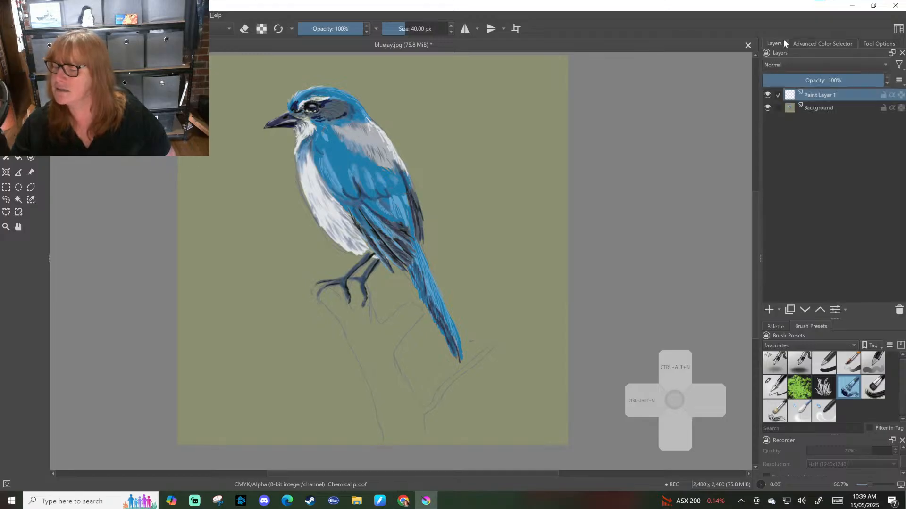
pyautogui.click(776, 108)
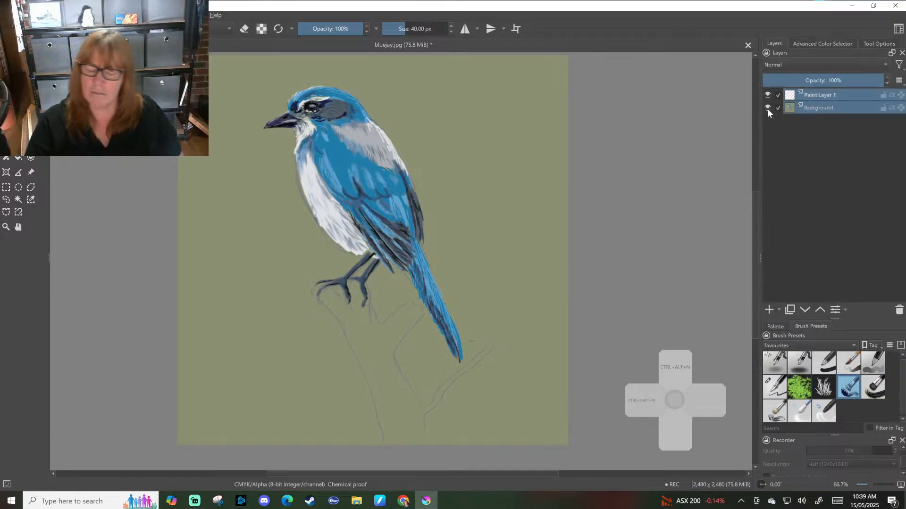
pyautogui.hotkey('ctrl', 't')
pyautogui.moveTo(355, 174); pyautogui.dragTo(356, 185)
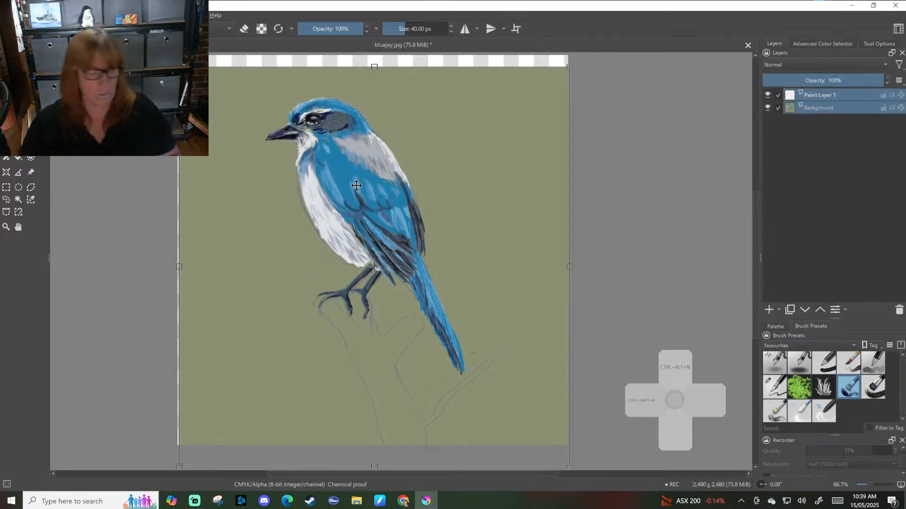
pyautogui.hotkey('ctrl', 'z')
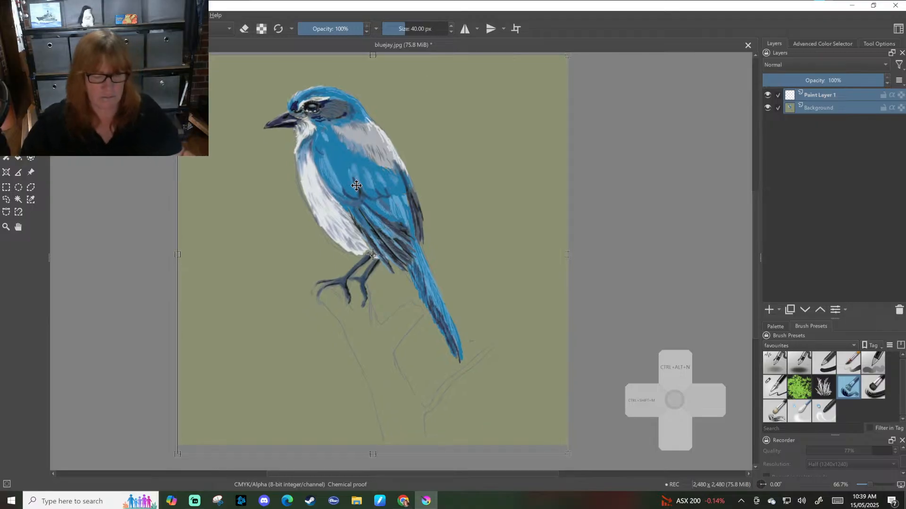
pyautogui.press('b')
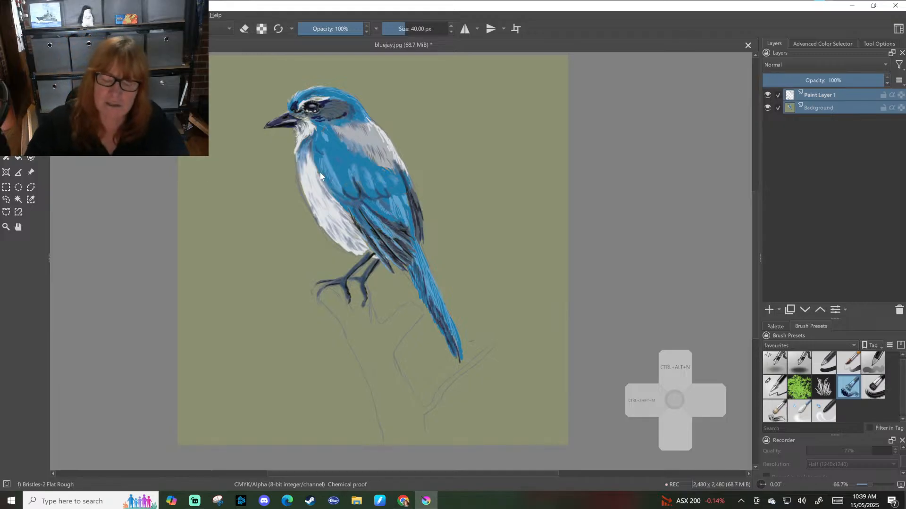
# Select the Ink-4 Pen Rough brush preset and enlarge it to 11 px.
pyautogui.click(778, 95)
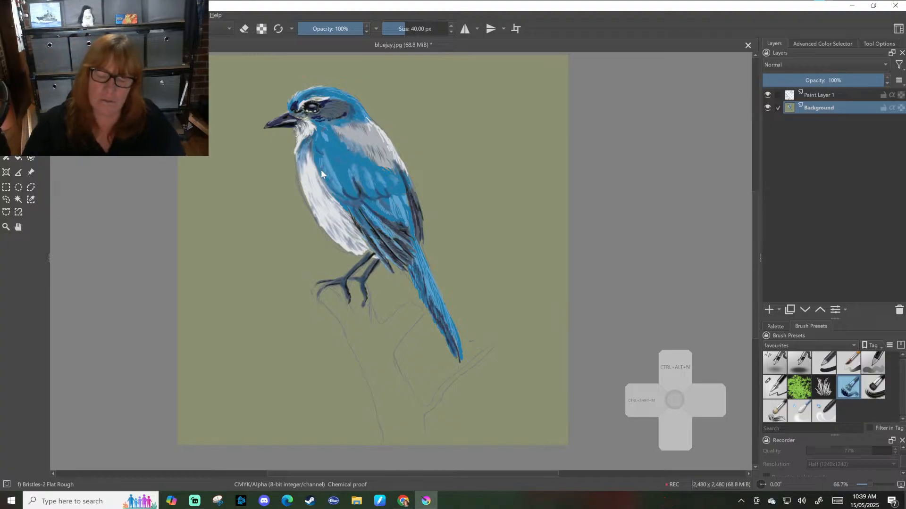
pyautogui.click(779, 95)
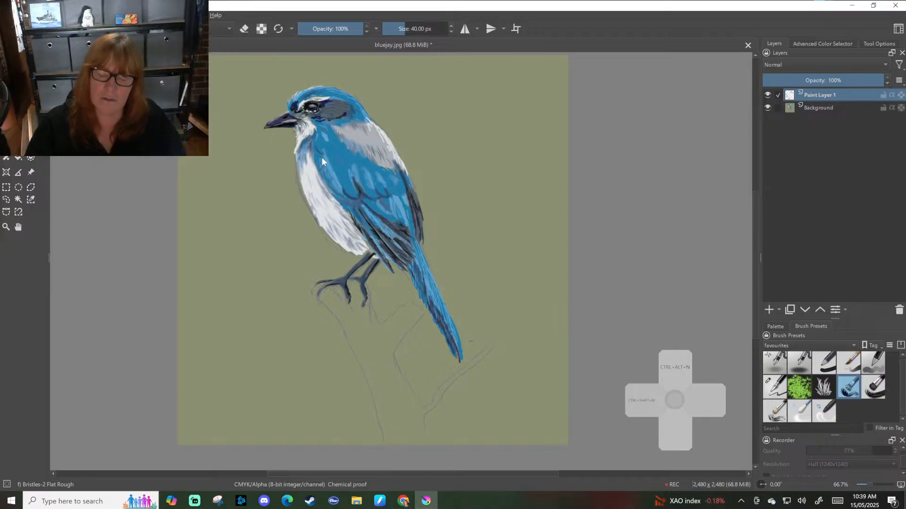
pyautogui.click(774, 390)
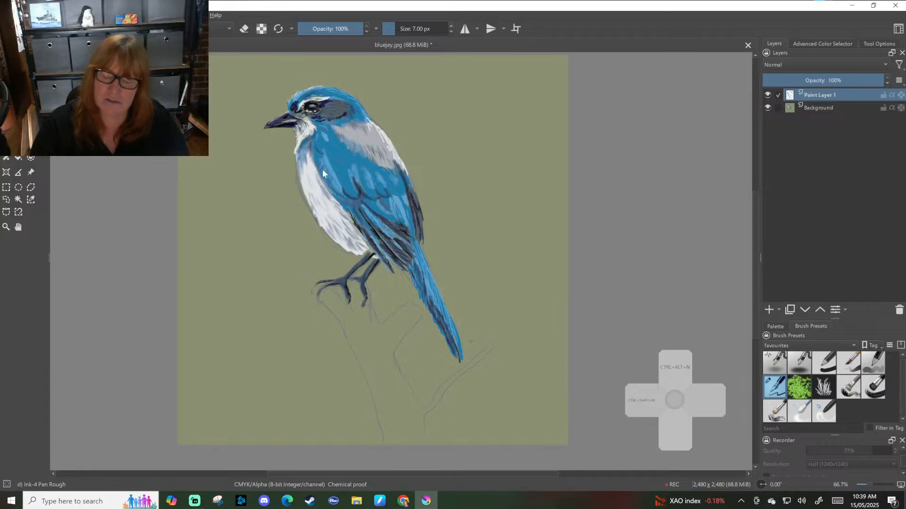
pyautogui.click(778, 107)
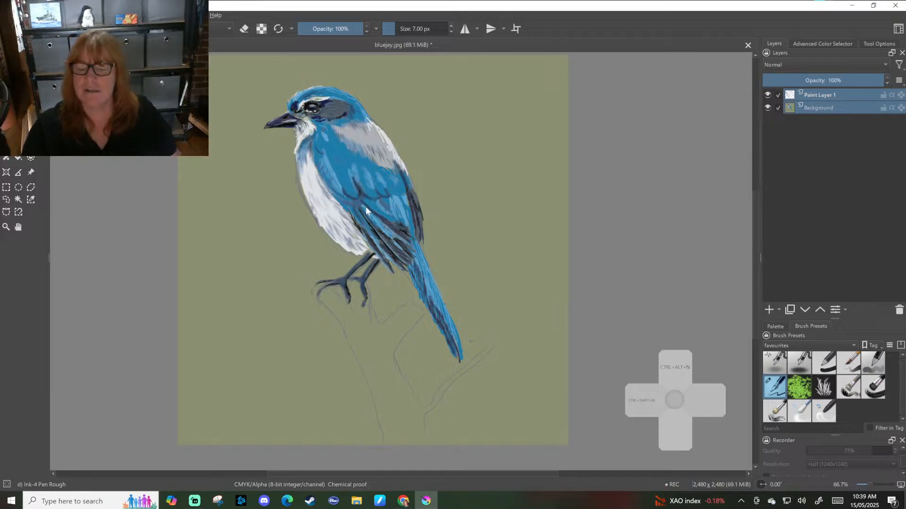
pyautogui.press(']')
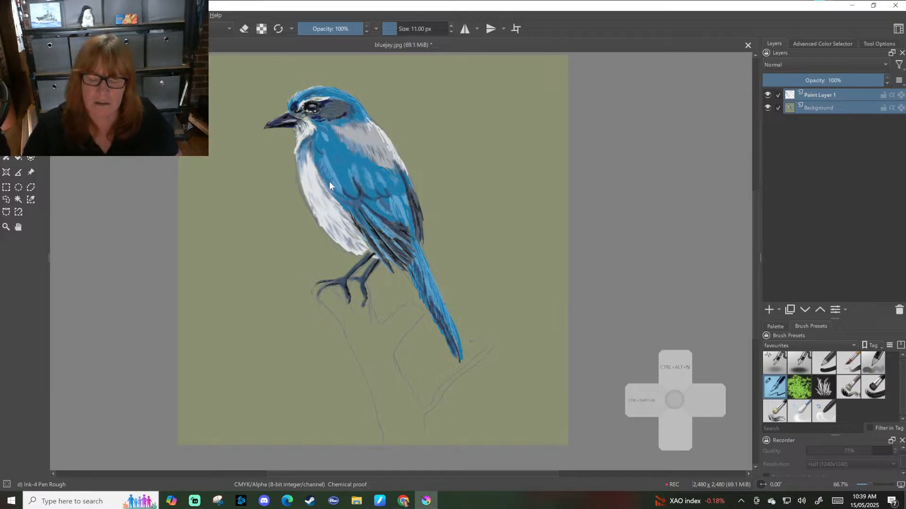
# Lock the Background layer and leave only Paint Layer 1 selected for painting.
pyautogui.click(778, 95)
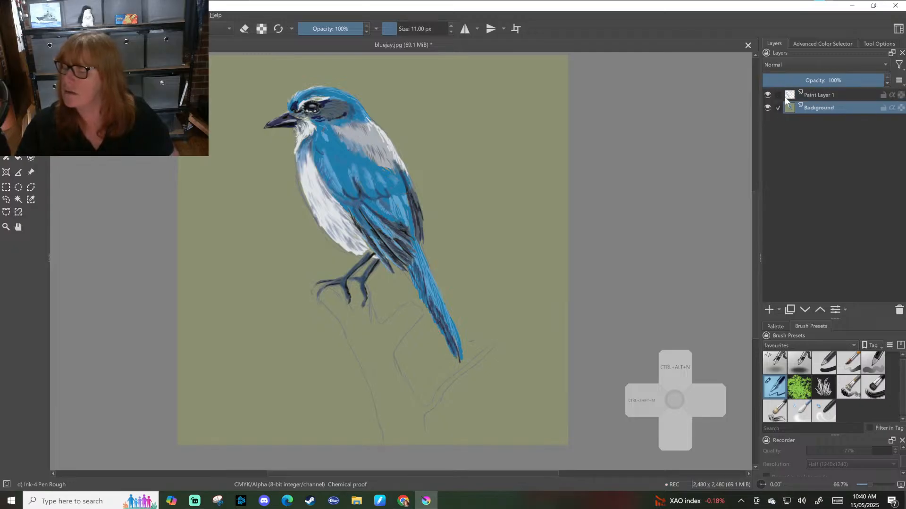
pyautogui.click(777, 97)
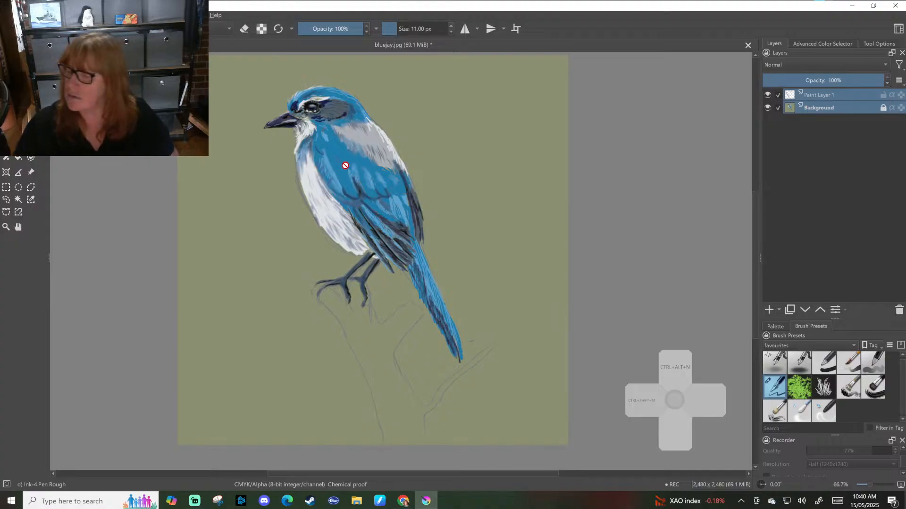
pyautogui.click(777, 96)
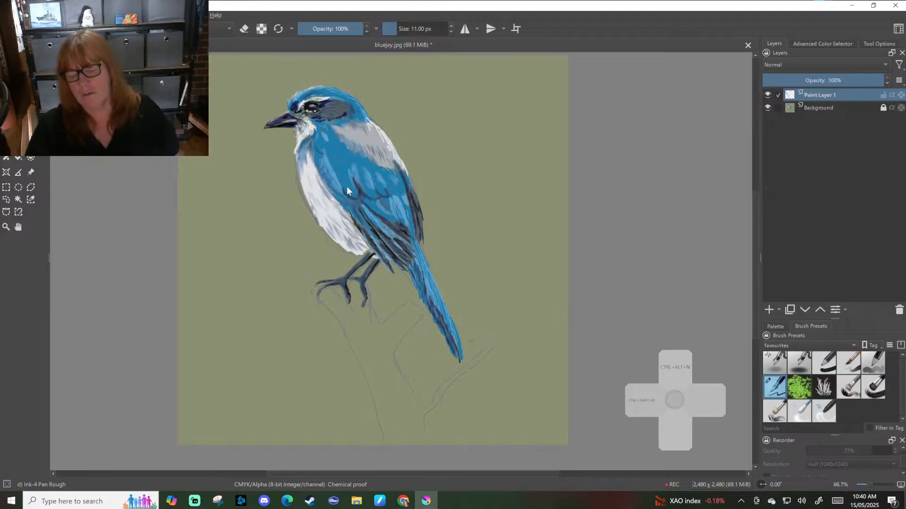
pyautogui.click(822, 43)
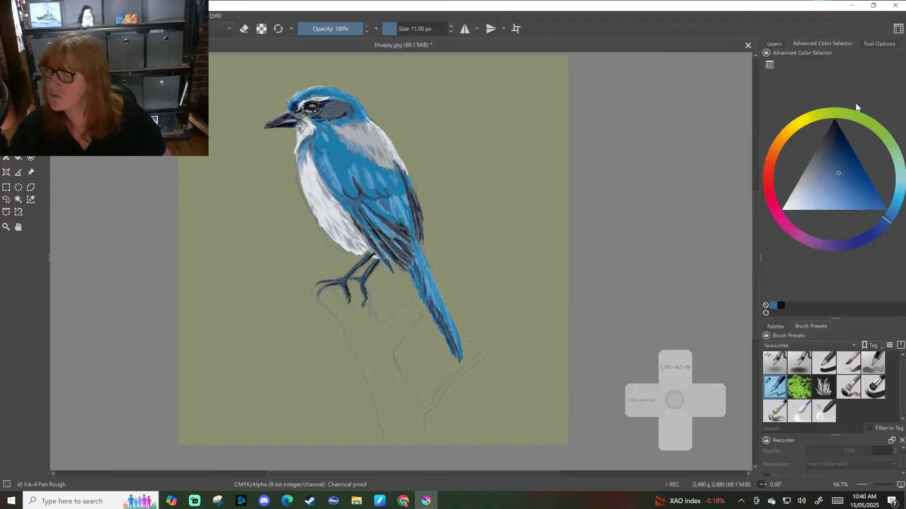
pyautogui.click(833, 124)
pyautogui.moveTo(414, 127); pyautogui.dragTo(423, 125)
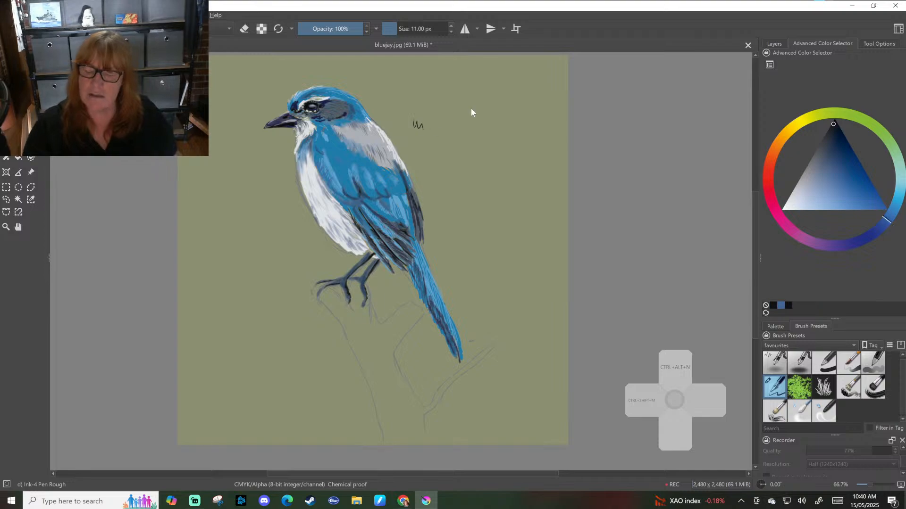
pyautogui.hotkey('ctrl', 'z')
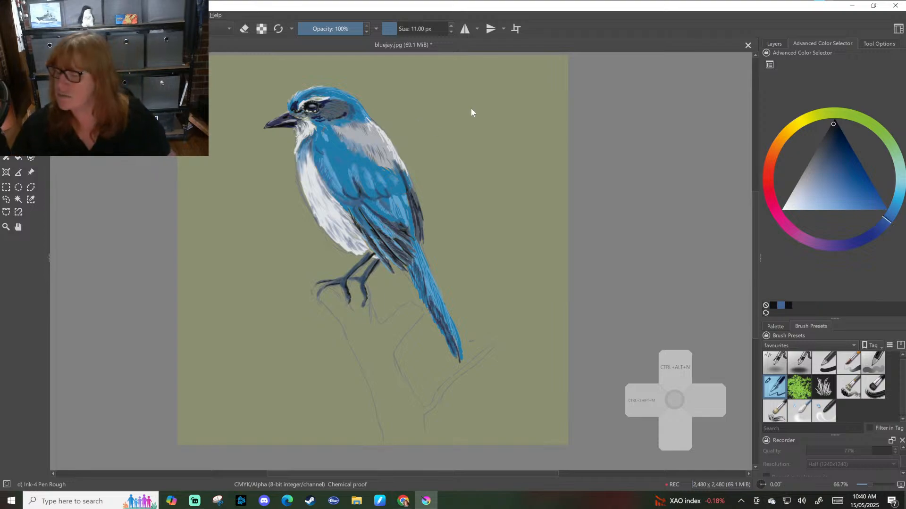
# Pick a dark slate blue and paint fine strokes just beneath the bird's eye.
pyautogui.click(828, 151)
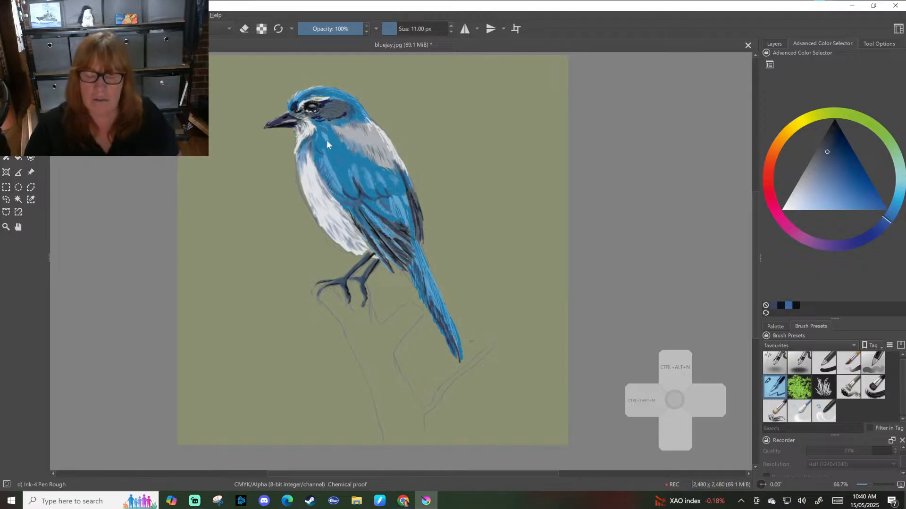
pyautogui.moveTo(312, 115); pyautogui.dragTo(316, 112)
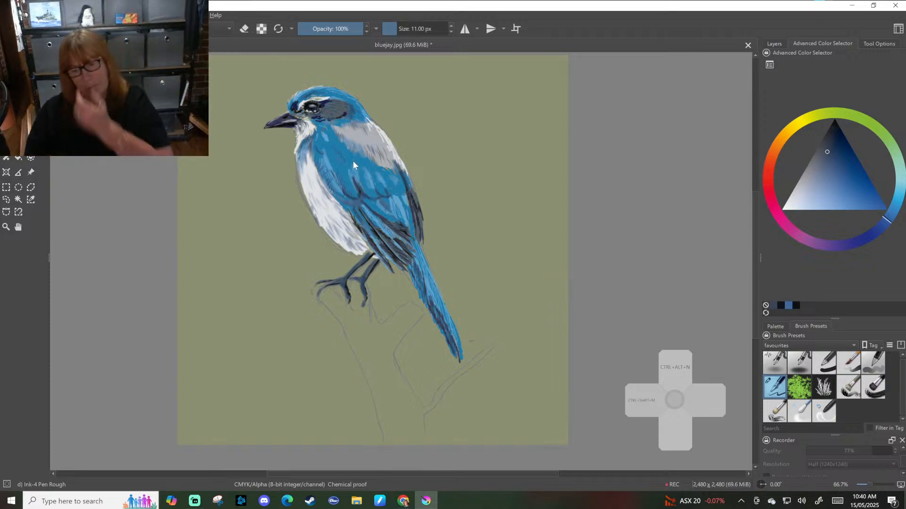
# Shade the lower wing feathers with the Bristles-2 Flat Rough brush, using dark slate blue and a slightly brighter blue.
pyautogui.click(852, 385)
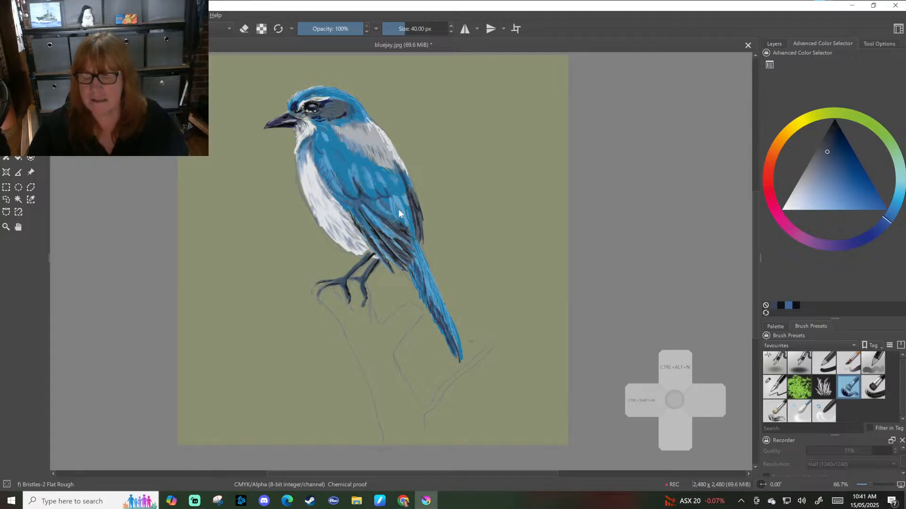
pyautogui.moveTo(372, 223); pyautogui.dragTo(363, 215)
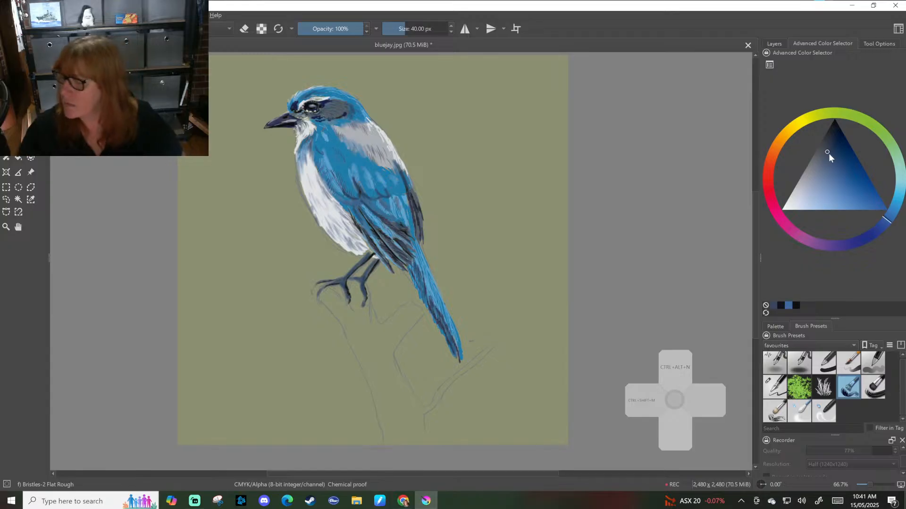
pyautogui.click(833, 164)
pyautogui.moveTo(400, 208); pyautogui.dragTo(400, 216)
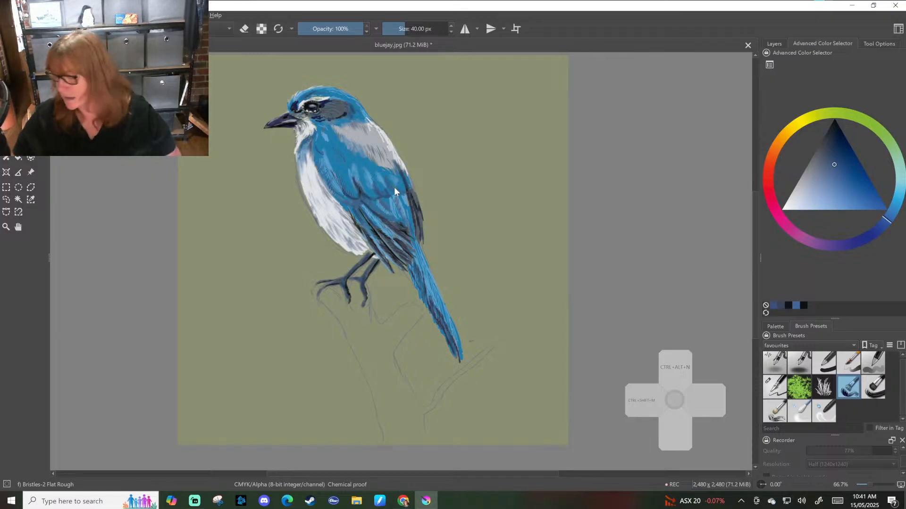
# Paint light strokes in Grey 204 on the bird's neck just below the cheek patch.
pyautogui.scroll(-1, 414, 135)
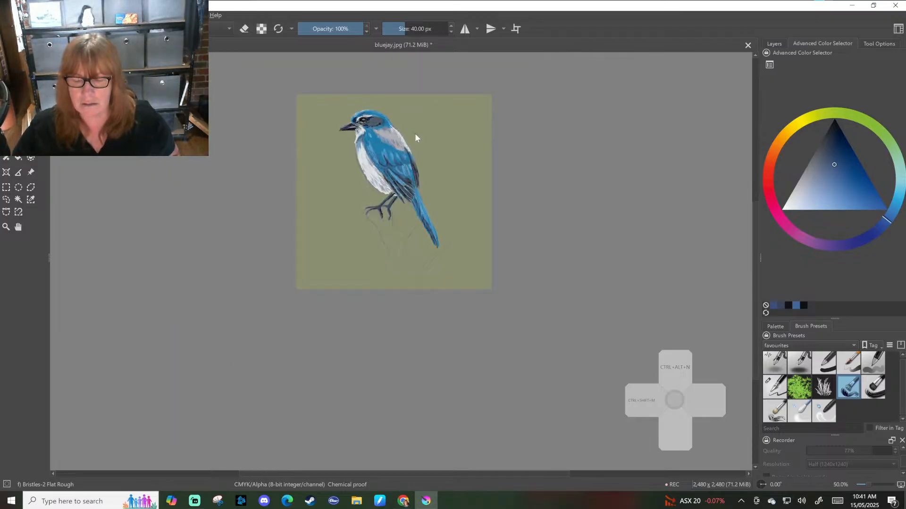
pyautogui.scroll(1, 415, 133)
pyautogui.scroll(1, 418, 132)
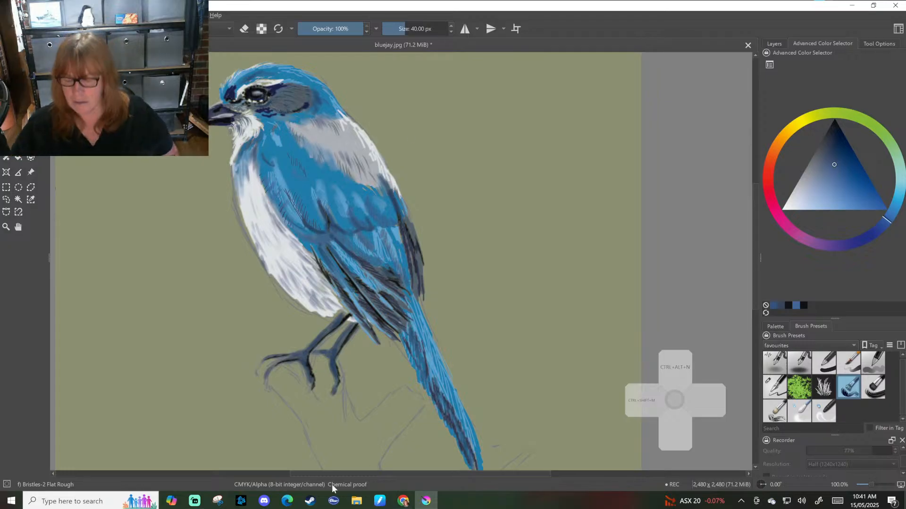
pyautogui.moveTo(310, 471); pyautogui.dragTo(286, 465)
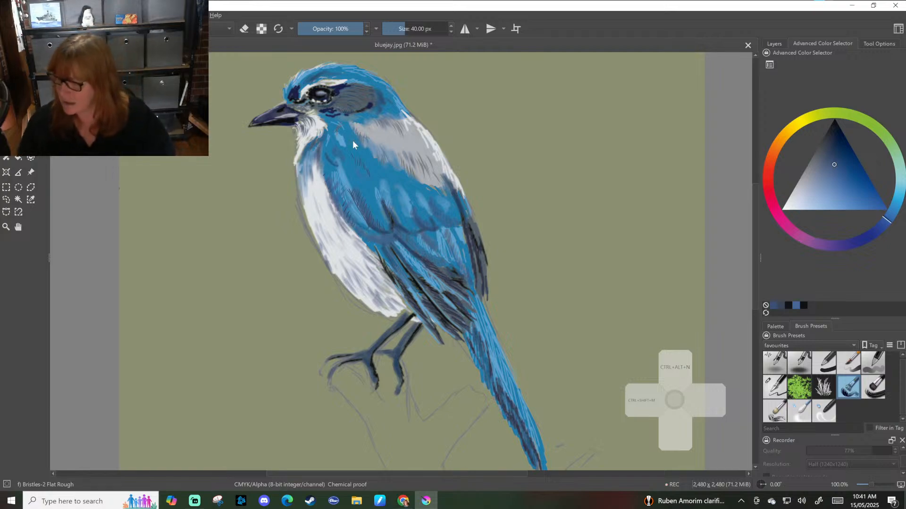
pyautogui.click(776, 327)
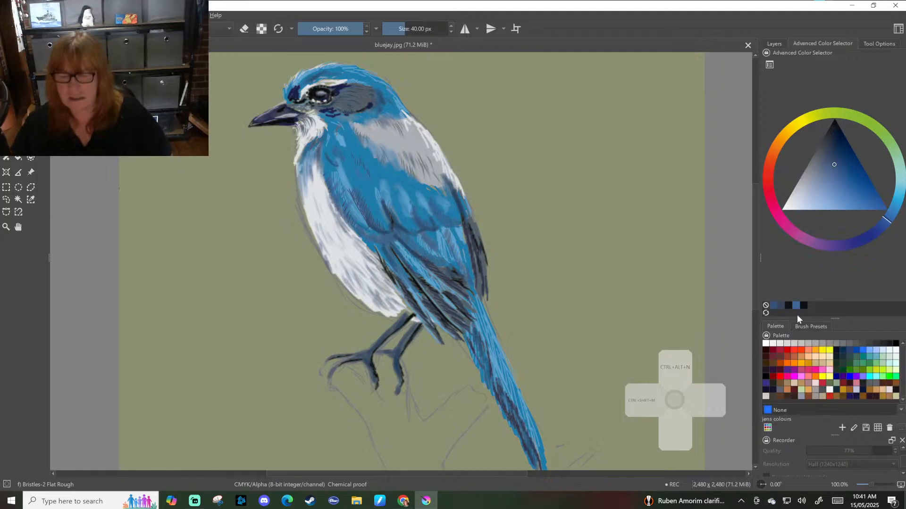
pyautogui.click(794, 344)
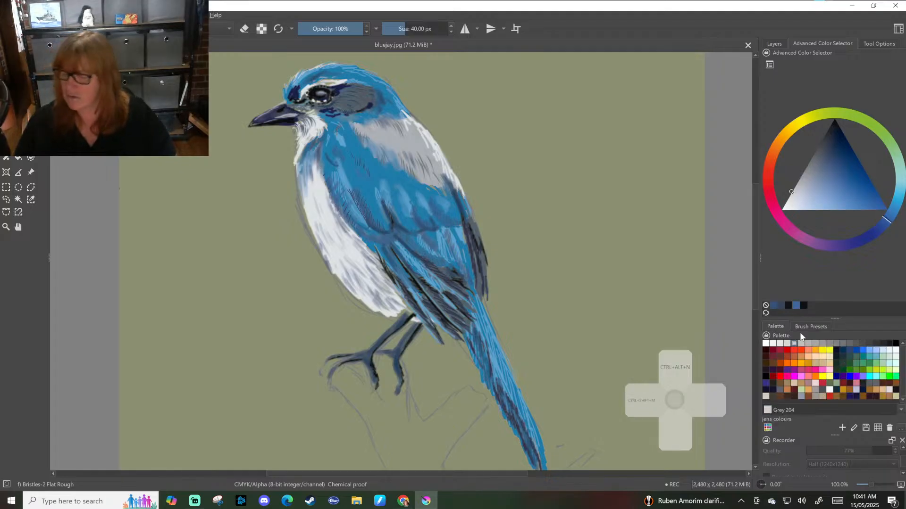
pyautogui.moveTo(336, 126); pyautogui.dragTo(340, 126)
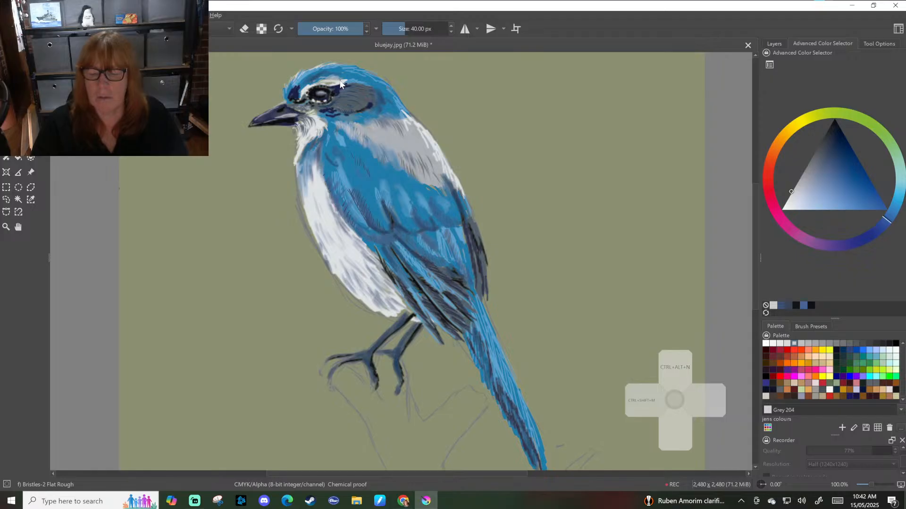
# Add Grey 204 strokes to the upper back, the outer edge of the tail and the lower belly.
pyautogui.moveTo(353, 135); pyautogui.dragTo(396, 163)
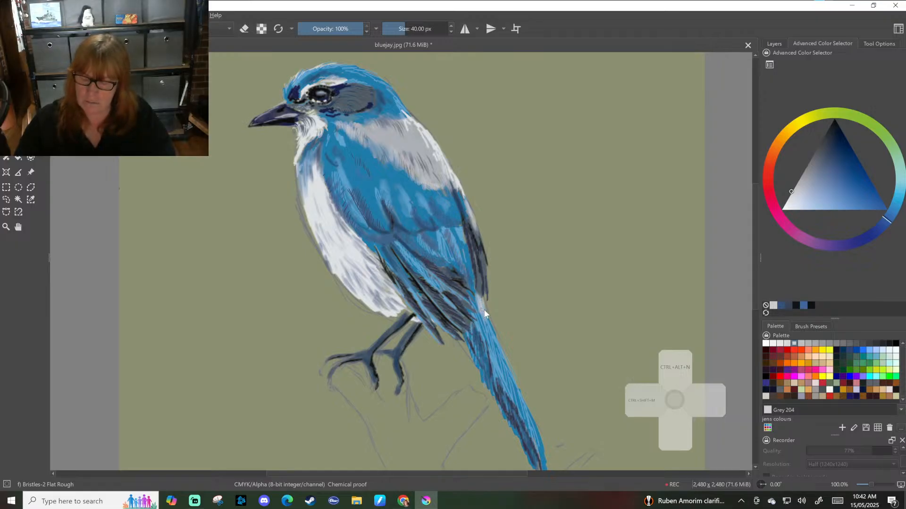
pyautogui.moveTo(486, 321); pyautogui.dragTo(504, 356)
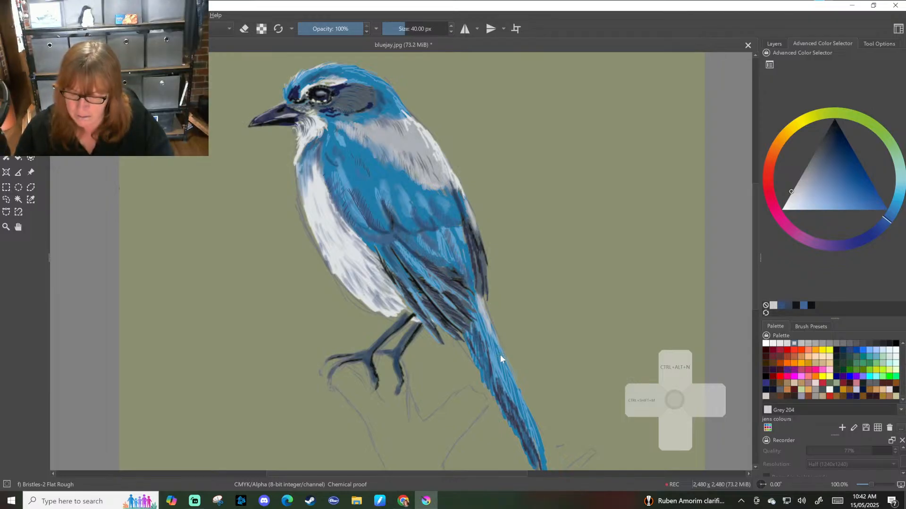
pyautogui.moveTo(401, 306)
pyautogui.mouseDown()
pyautogui.moveTo(380, 282)
pyautogui.moveTo(411, 320)
pyautogui.mouseUp()
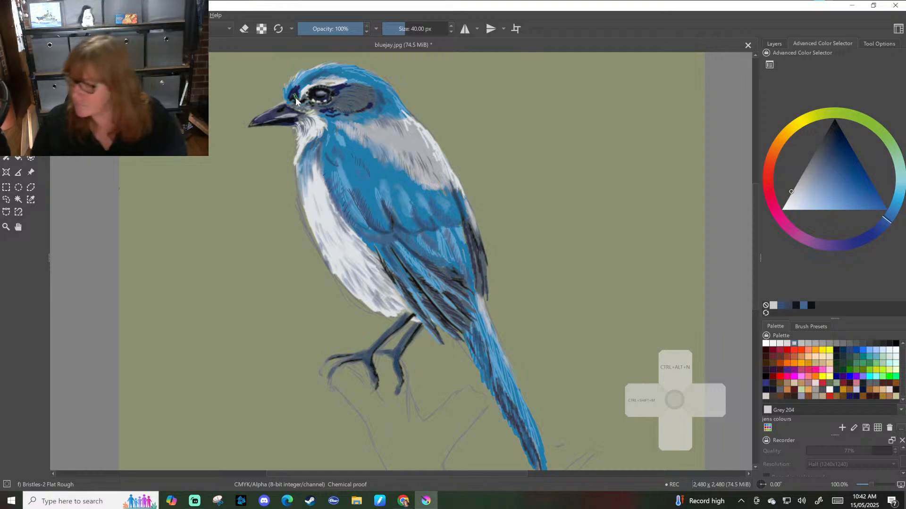
# Switch to the Basic circle brush, reduce its size to 18 px and pick a light blue paint colour.
pyautogui.click(810, 326)
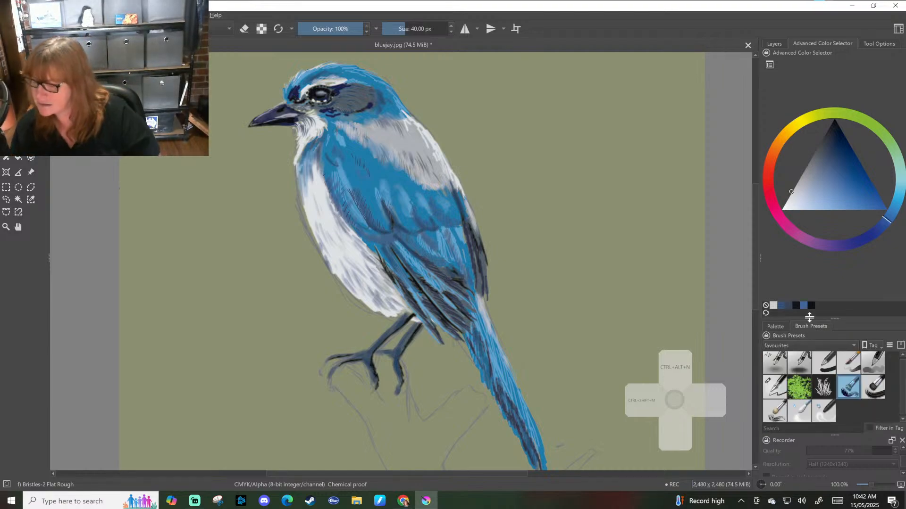
pyautogui.click(879, 361)
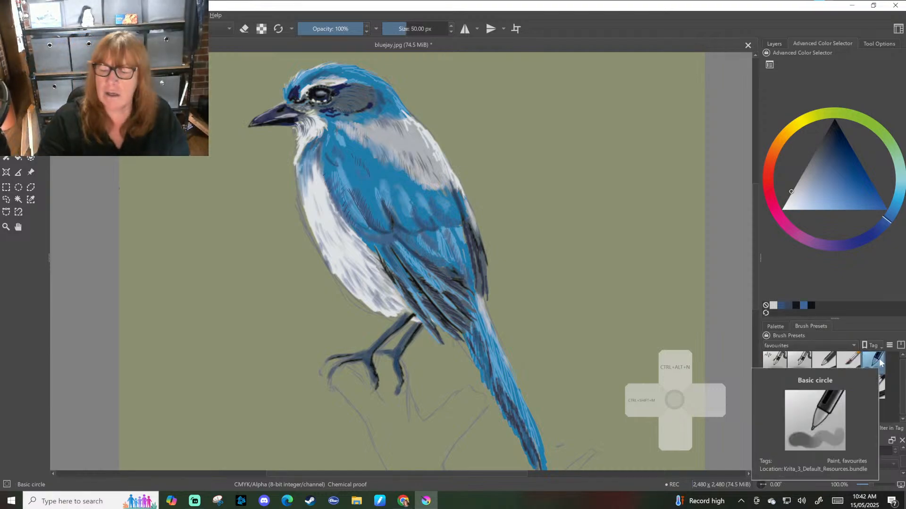
pyautogui.press('[')
pyautogui.press('[')
pyautogui.press('[')
pyautogui.press('[')
pyautogui.press('[')
pyautogui.press('[')
pyautogui.press('[')
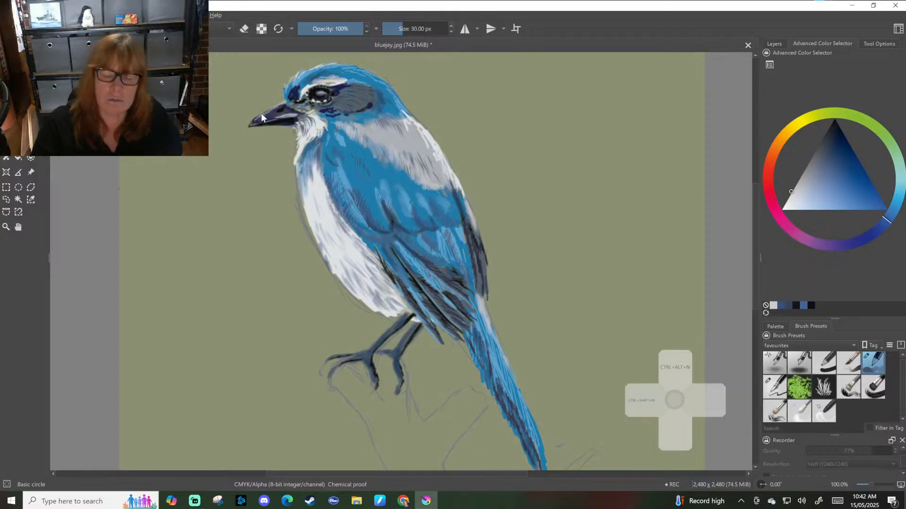
pyautogui.press('[')
pyautogui.press('[')
pyautogui.press('[')
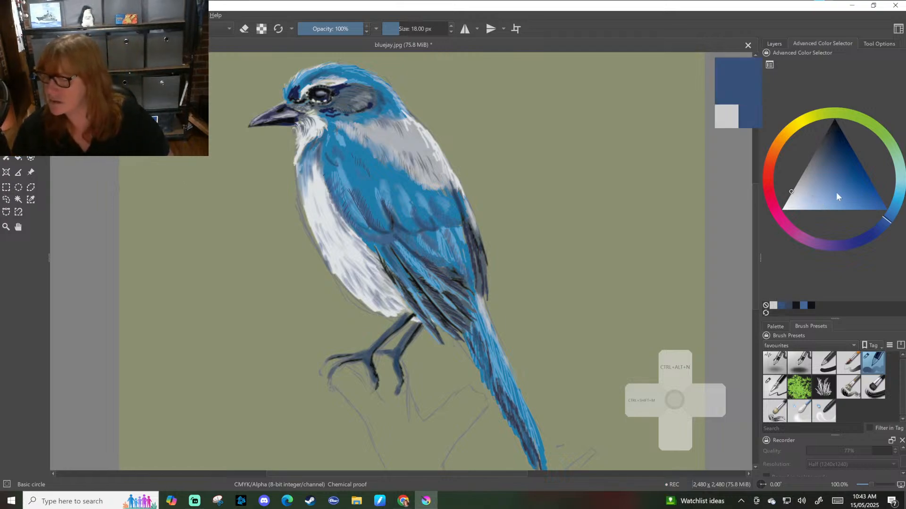
pyautogui.click(796, 191)
pyautogui.click(822, 197)
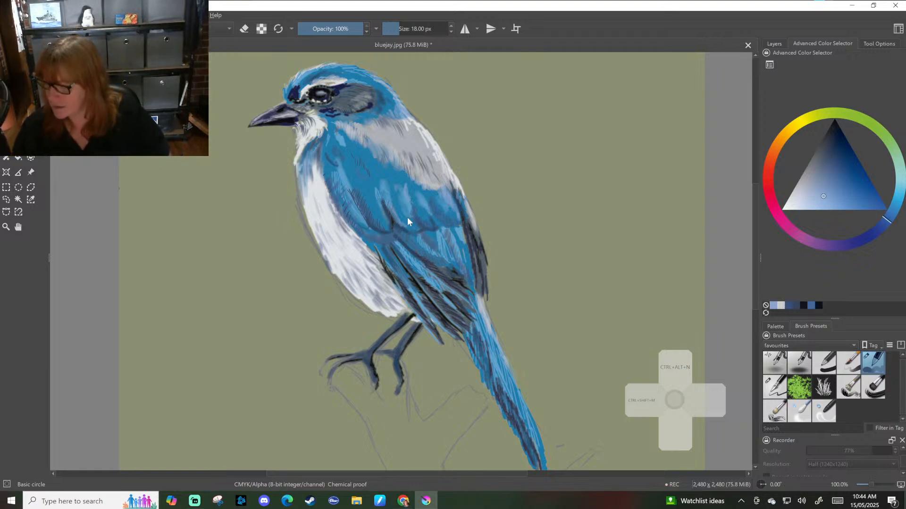
# Reuse the light grey and draw thin quill lines on the lower wing feathers with the Ink-4 Pen Rough brush at 11 px.
pyautogui.click(781, 306)
pyautogui.click(770, 379)
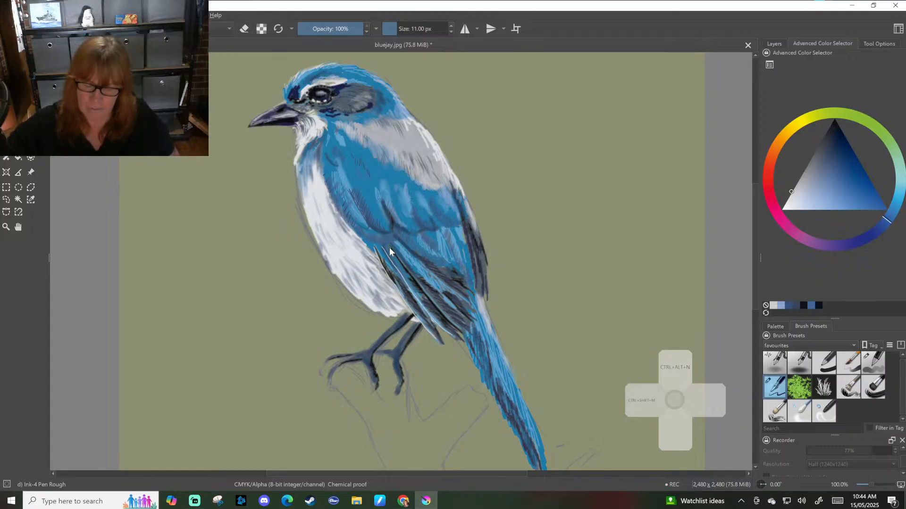
pyautogui.moveTo(389, 247); pyautogui.dragTo(447, 321)
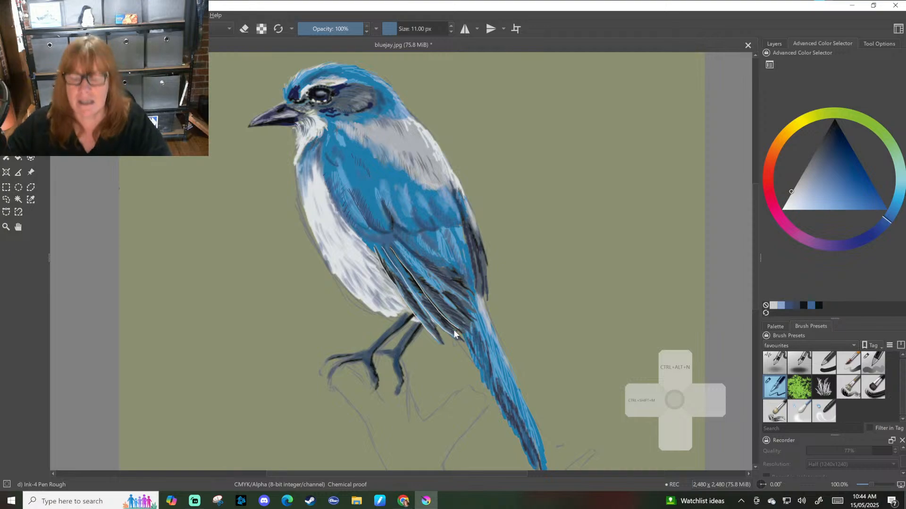
pyautogui.rightClick(430, 252)
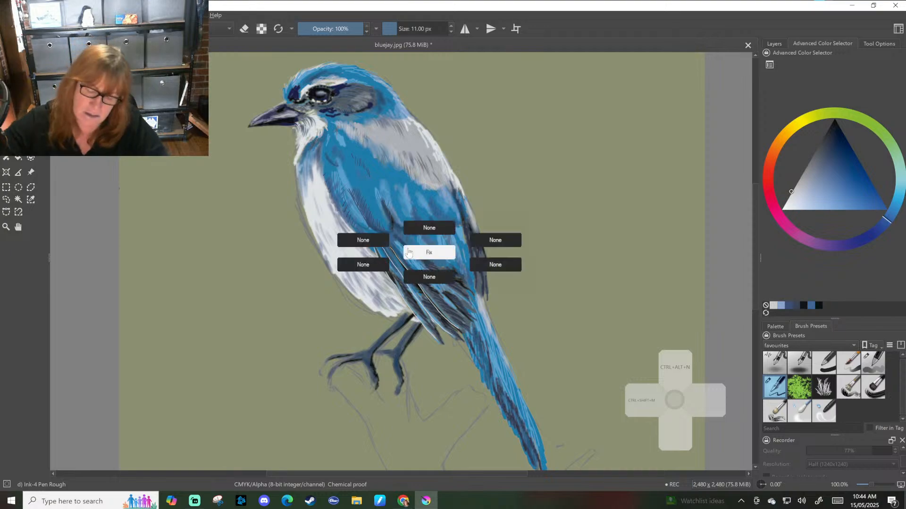
pyautogui.click(432, 278)
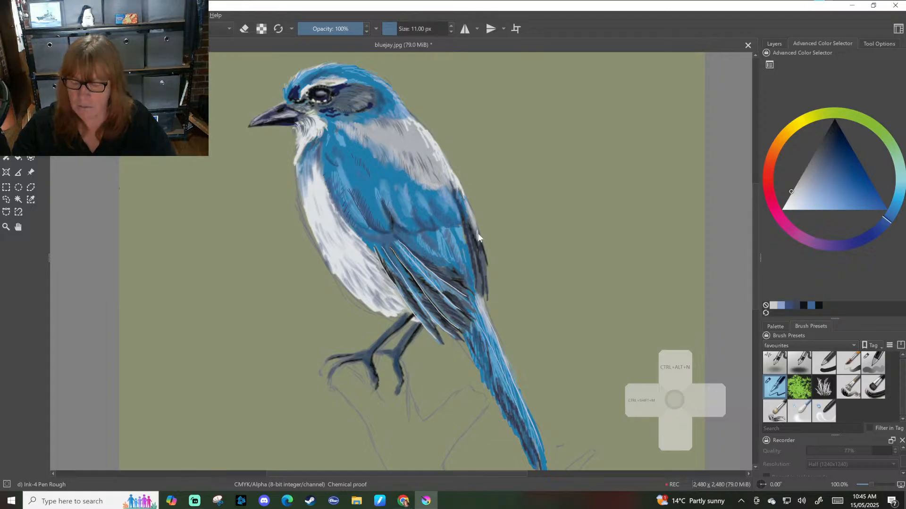
# Draw a fine light grey line along the far wing's edge and dot small highlights around the eye toward the beak.
pyautogui.moveTo(477, 233); pyautogui.dragTo(482, 254)
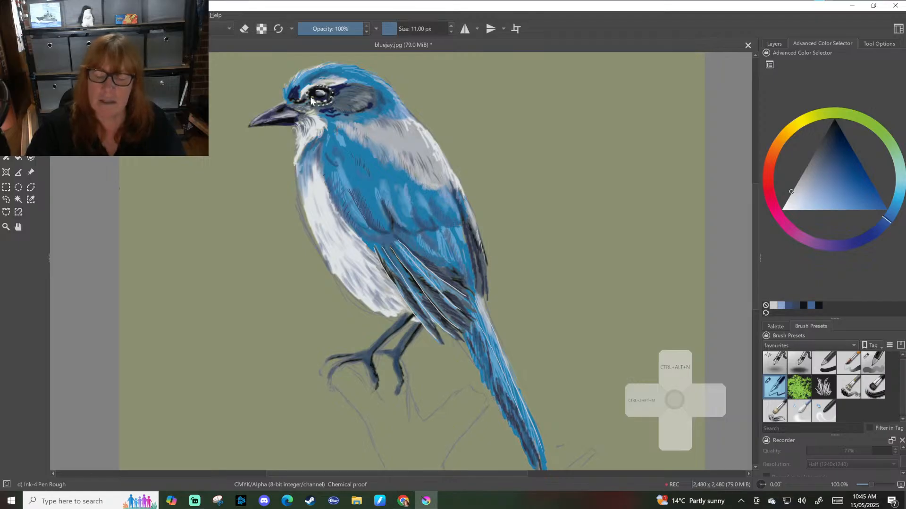
pyautogui.click(292, 105)
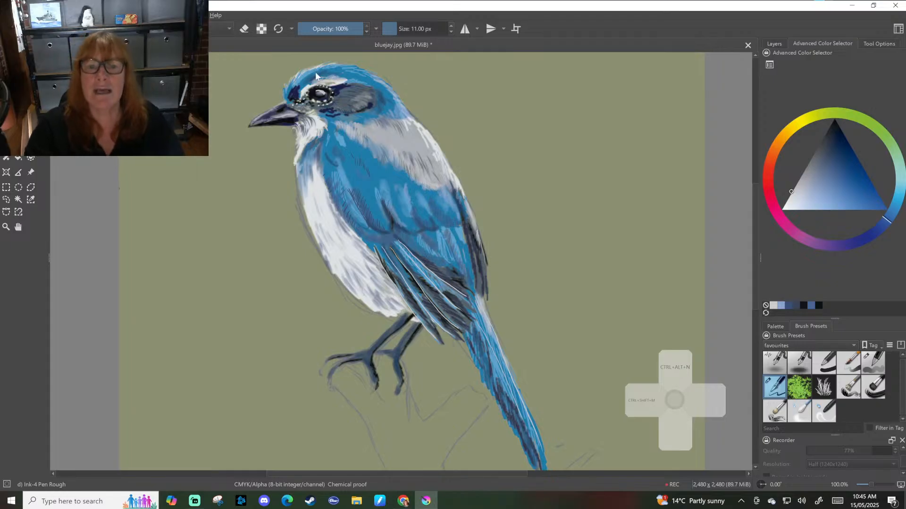
pyautogui.click(308, 104)
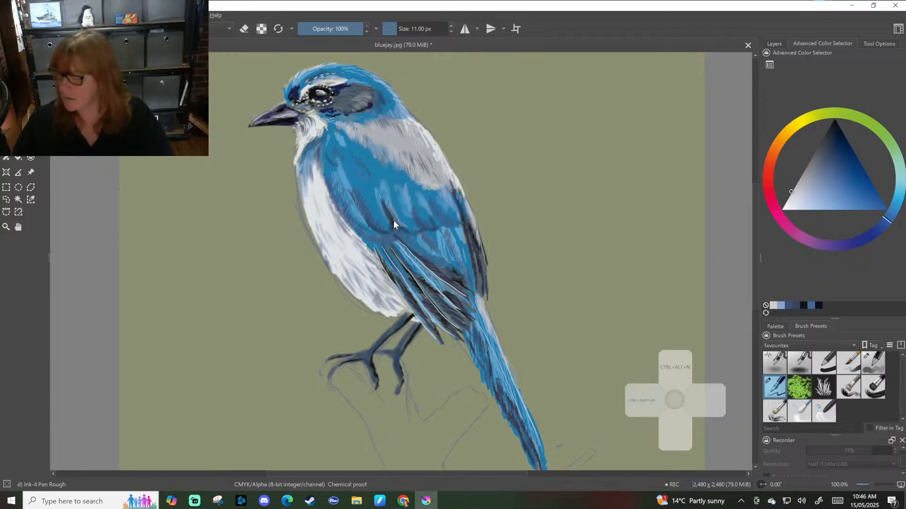
# Pick a muted dark indigo and paint a short stroke along the upper edge of the cheek patch.
pyautogui.moveTo(848, 149); pyautogui.dragTo(847, 138)
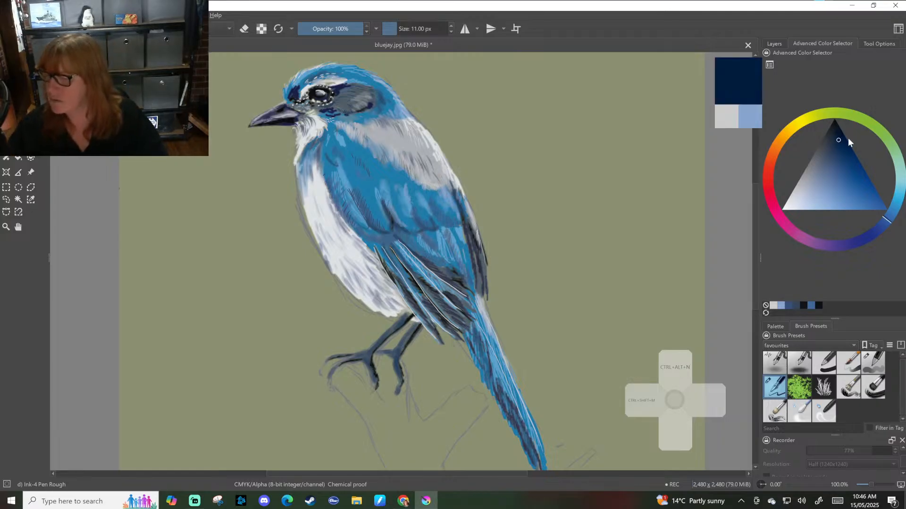
pyautogui.click(847, 158)
pyautogui.moveTo(878, 226)
pyautogui.mouseDown()
pyautogui.moveTo(806, 239)
pyautogui.moveTo(832, 248)
pyautogui.mouseUp()
pyautogui.click(837, 142)
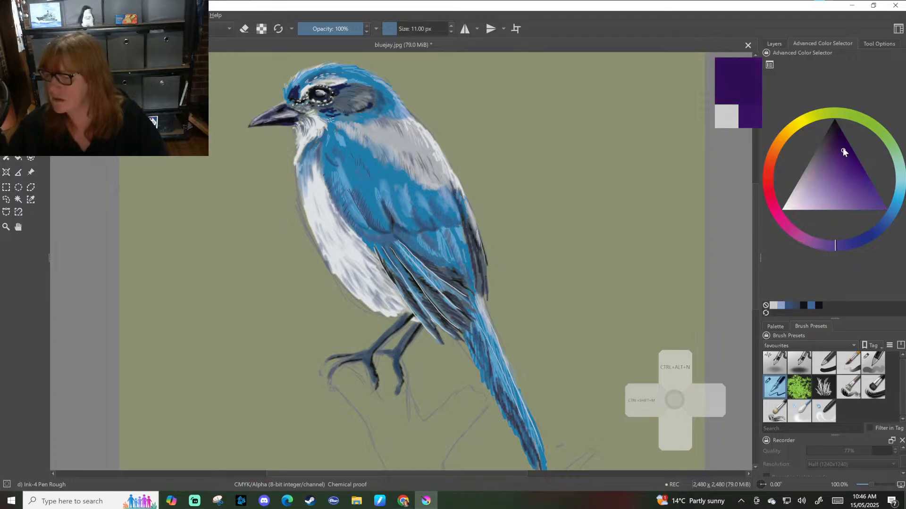
pyautogui.click(843, 246)
pyautogui.click(854, 169)
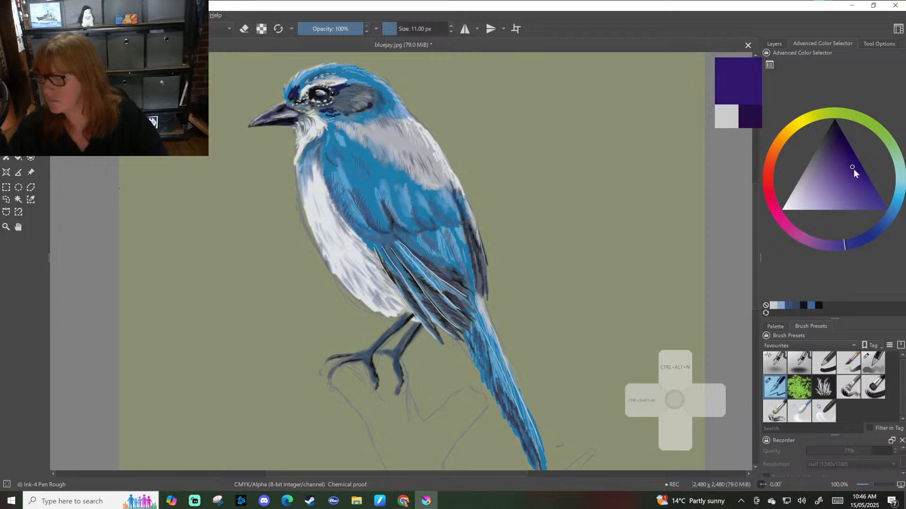
pyautogui.click(856, 183)
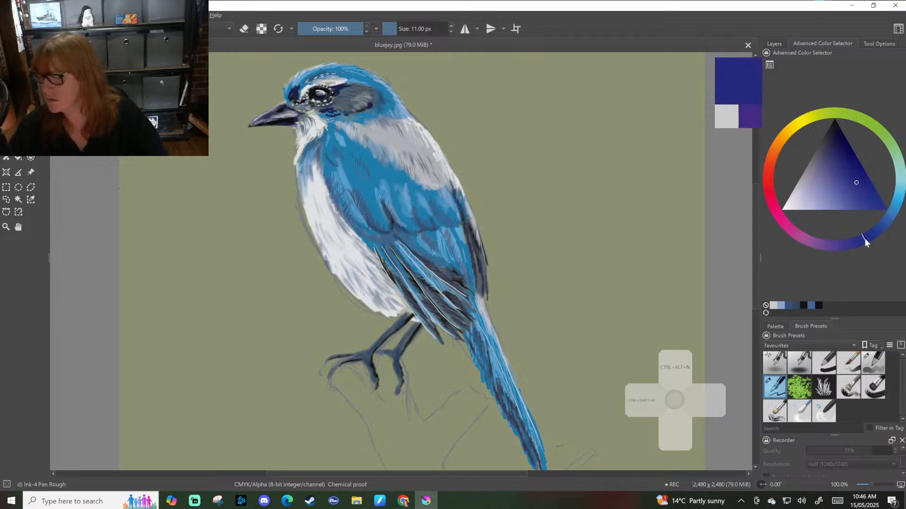
pyautogui.click(863, 238)
pyautogui.click(836, 170)
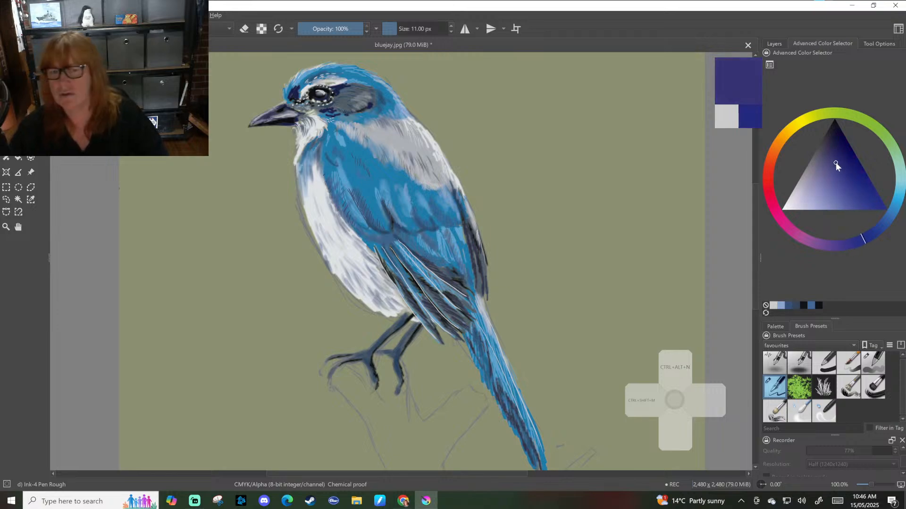
pyautogui.click(836, 161)
pyautogui.moveTo(355, 86); pyautogui.dragTo(356, 83)
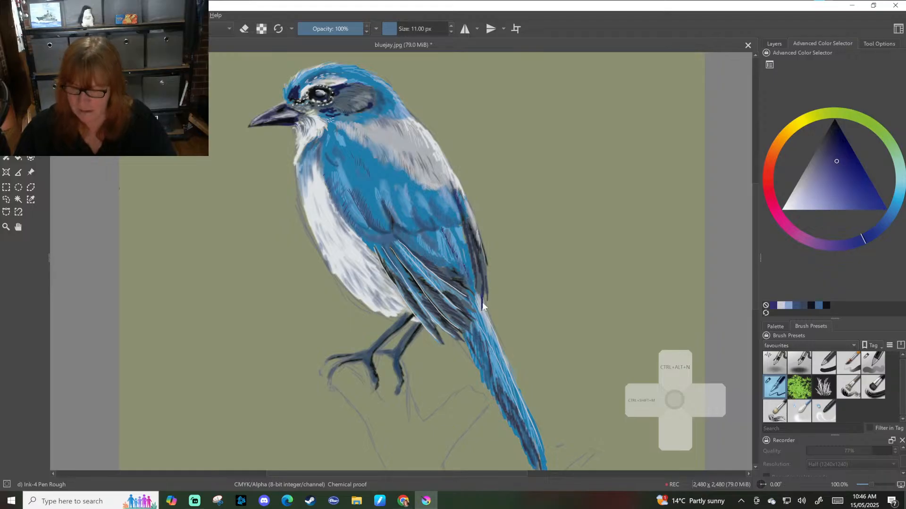
# Try adding thin dark indigo strokes at the tip of the far wing and the base of the tail.
pyautogui.moveTo(484, 295); pyautogui.dragTo(482, 308)
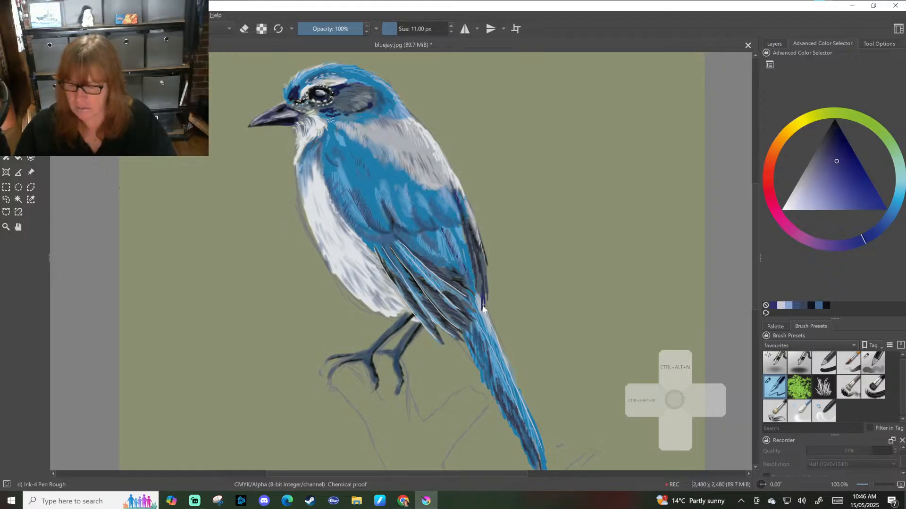
pyautogui.hotkey('ctrl', 'z')
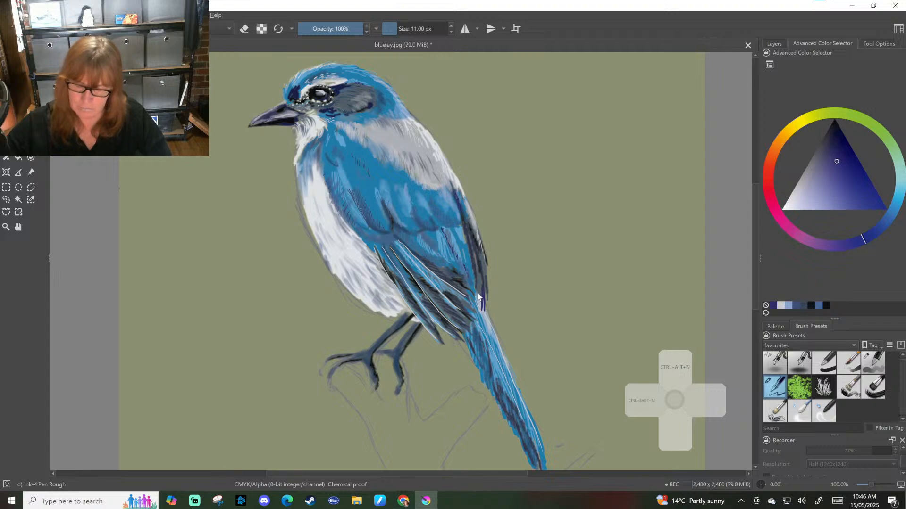
pyautogui.moveTo(469, 295); pyautogui.dragTo(478, 309)
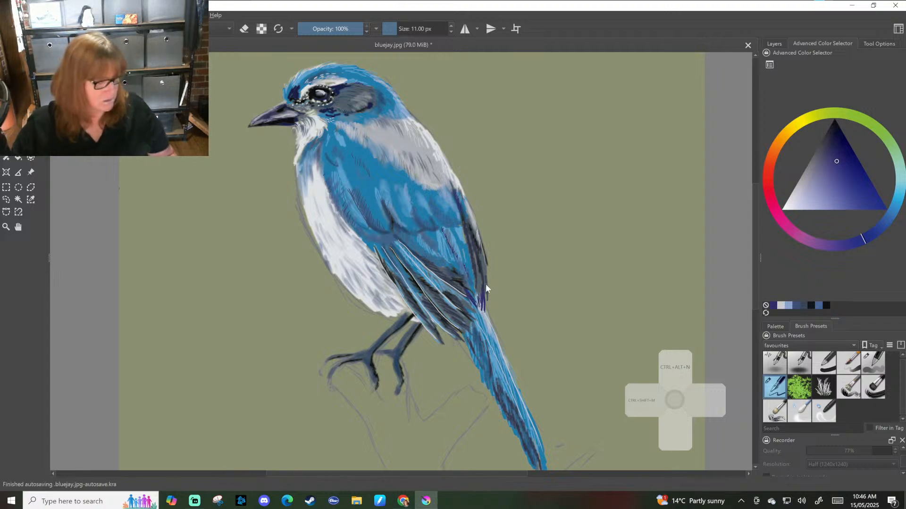
# Rotate the canvas to -15° and undo the last indigo strokes at the wing tip.
pyautogui.hotkey('ctrl', '[')
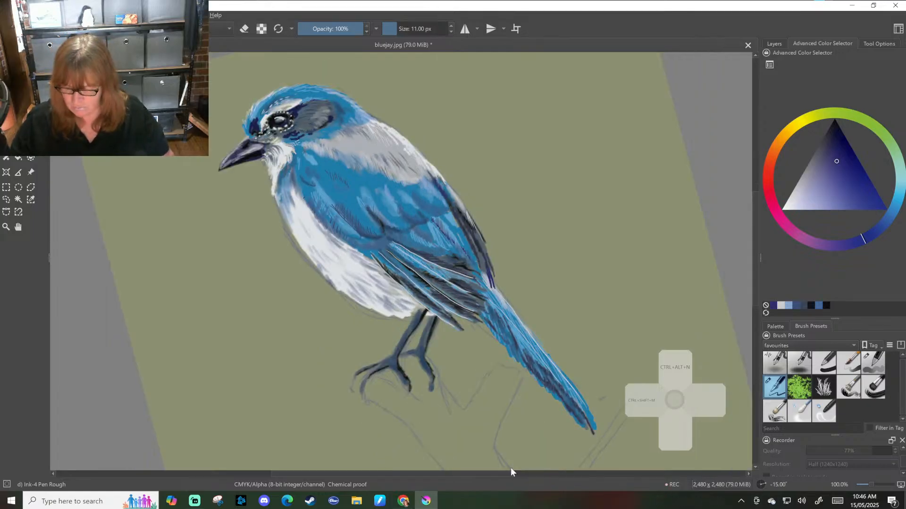
pyautogui.moveTo(511, 472); pyautogui.dragTo(510, 451)
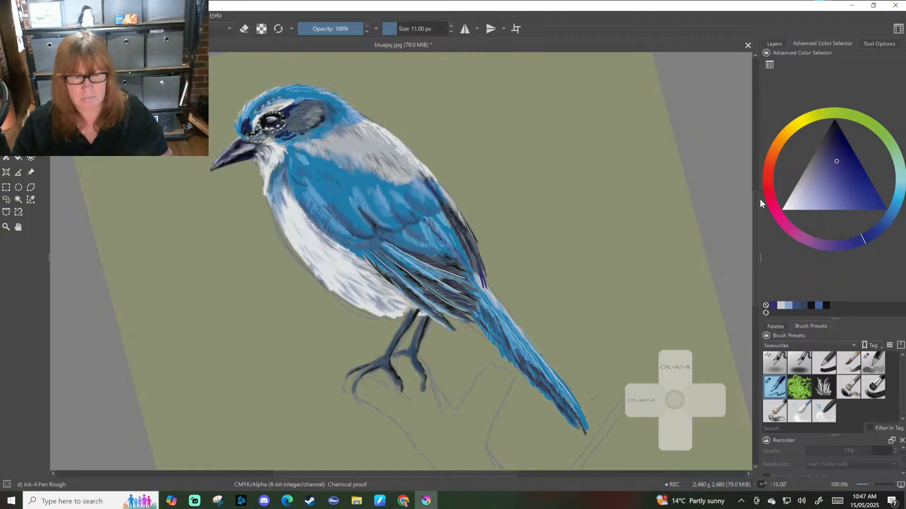
pyautogui.moveTo(587, 187); pyautogui.dragTo(607, 207)
pyautogui.moveTo(680, 219); pyautogui.dragTo(676, 235)
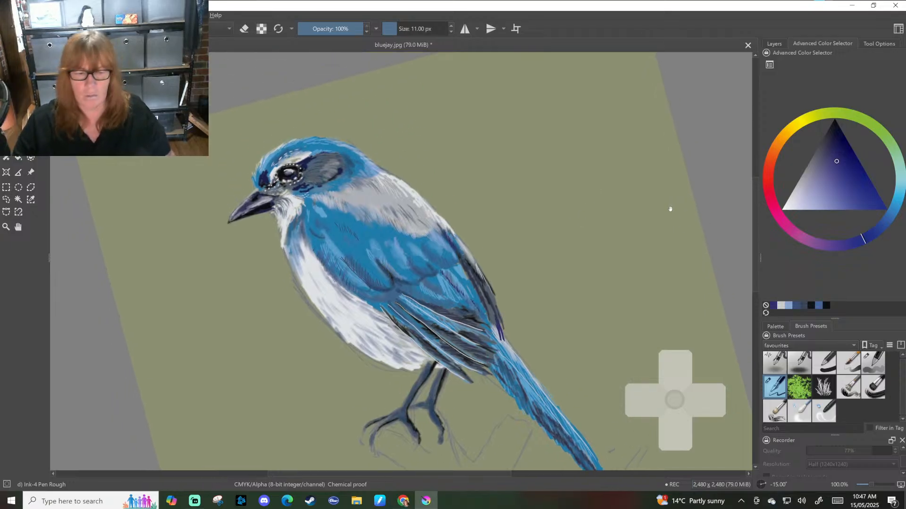
pyautogui.moveTo(404, 472); pyautogui.dragTo(401, 463)
pyautogui.hotkey('ctrl', 'z')
pyautogui.hotkey('ctrl', 'z')
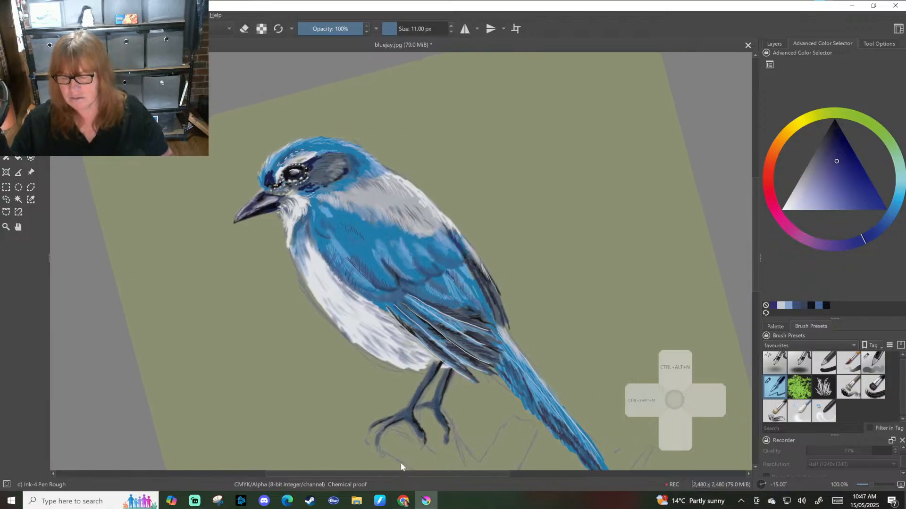
# Increase the brush size to 13 px and place a small dab on the background beside the bird.
pyautogui.moveTo(440, 474); pyautogui.dragTo(478, 474)
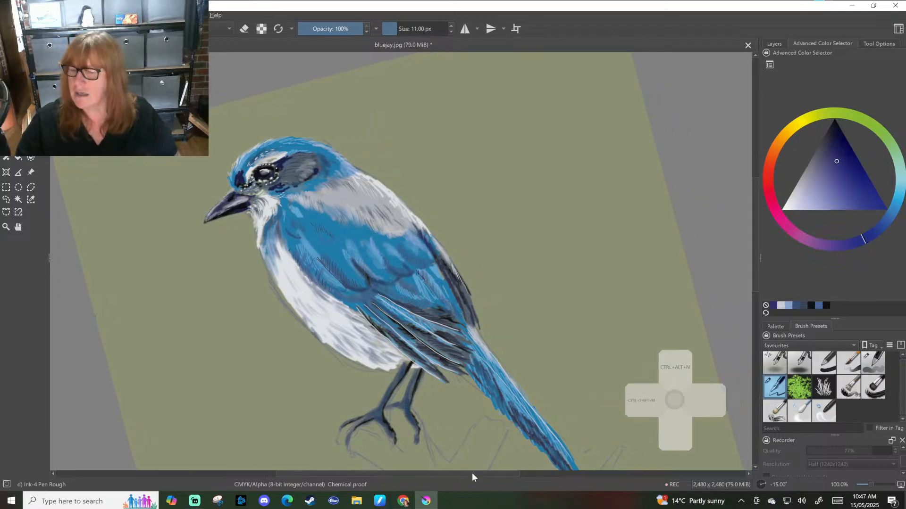
pyautogui.moveTo(756, 247); pyautogui.dragTo(756, 247)
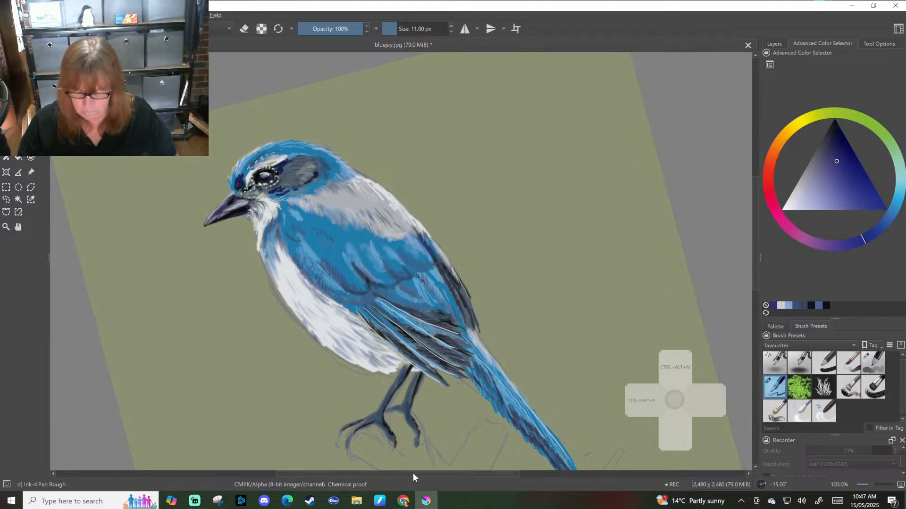
pyautogui.moveTo(414, 474); pyautogui.dragTo(405, 472)
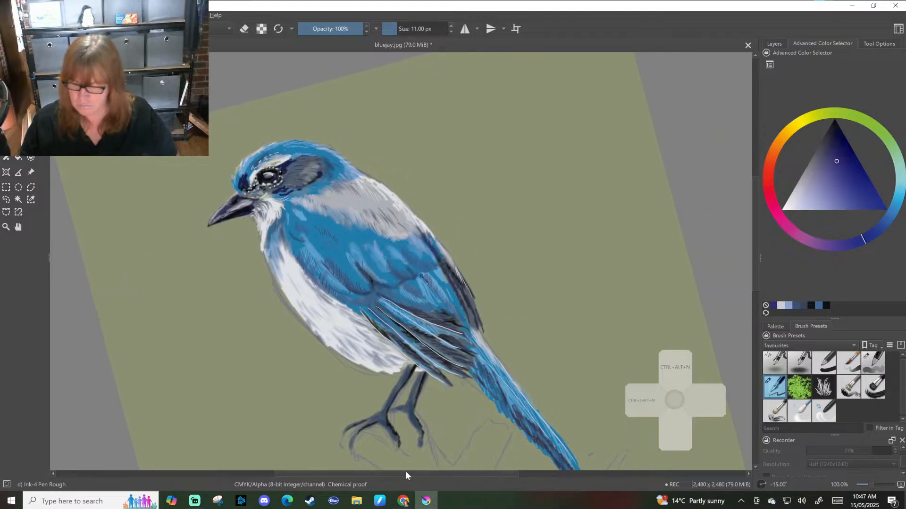
pyautogui.press(']')
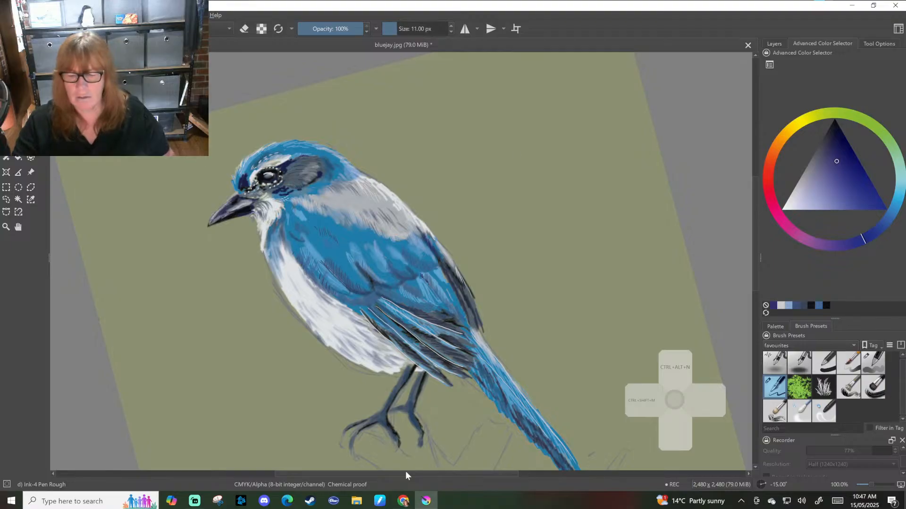
pyautogui.press(']')
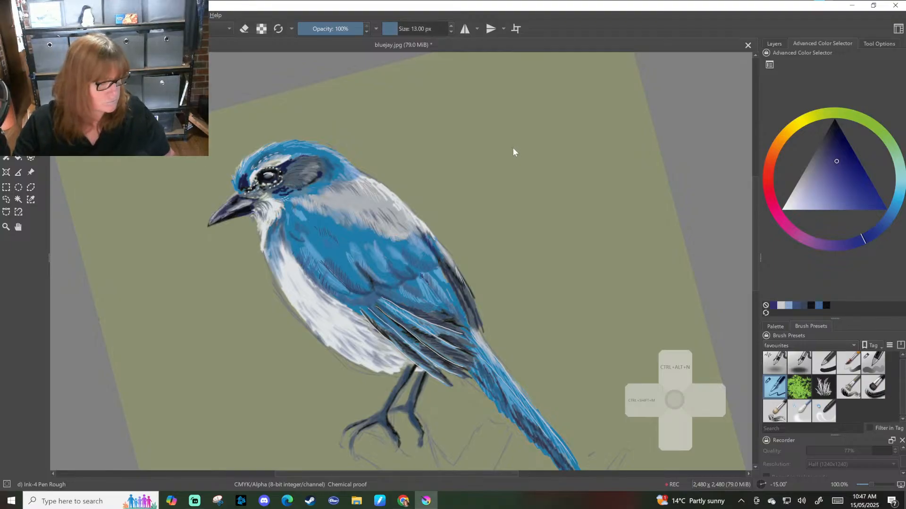
pyautogui.click(514, 151)
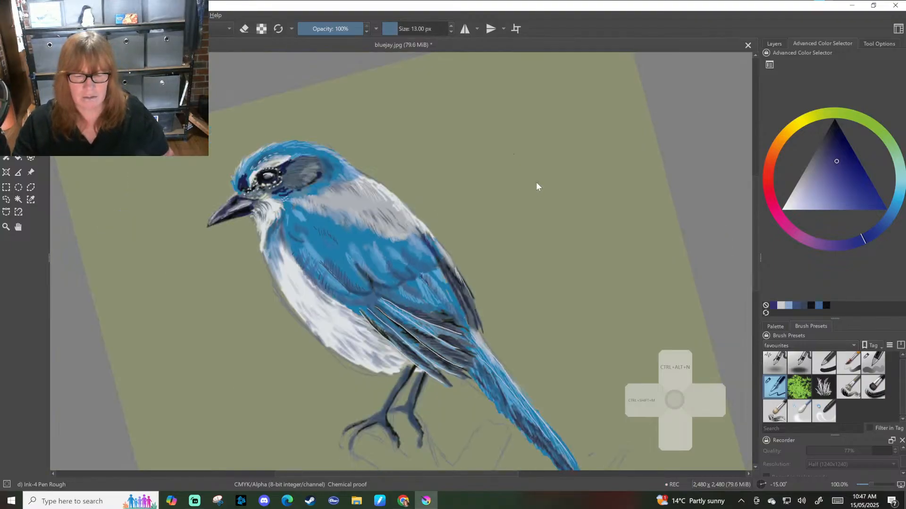
pyautogui.scroll(-2, 536, 182)
pyautogui.press('5')
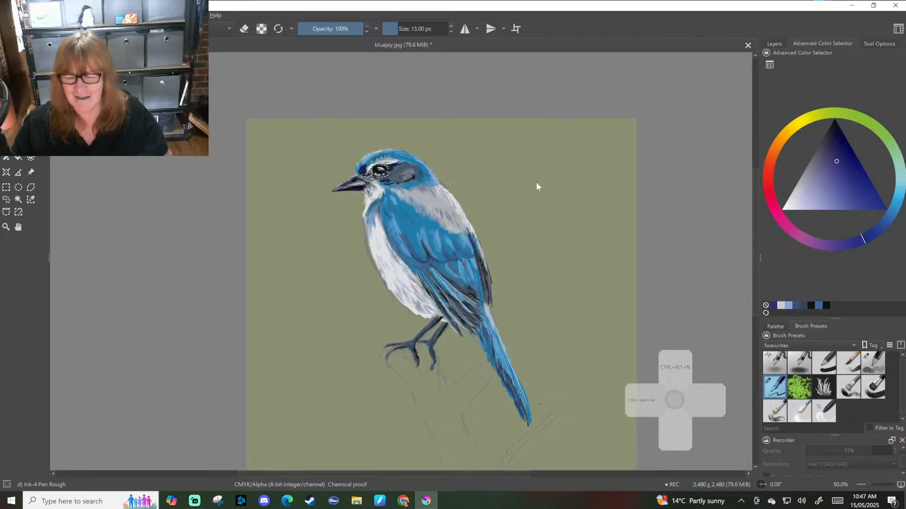
# Sample the dark blue from the crown above the eye and paint a short stroke on the wing's rear edge below the grey back.
pyautogui.scroll(1, 536, 182)
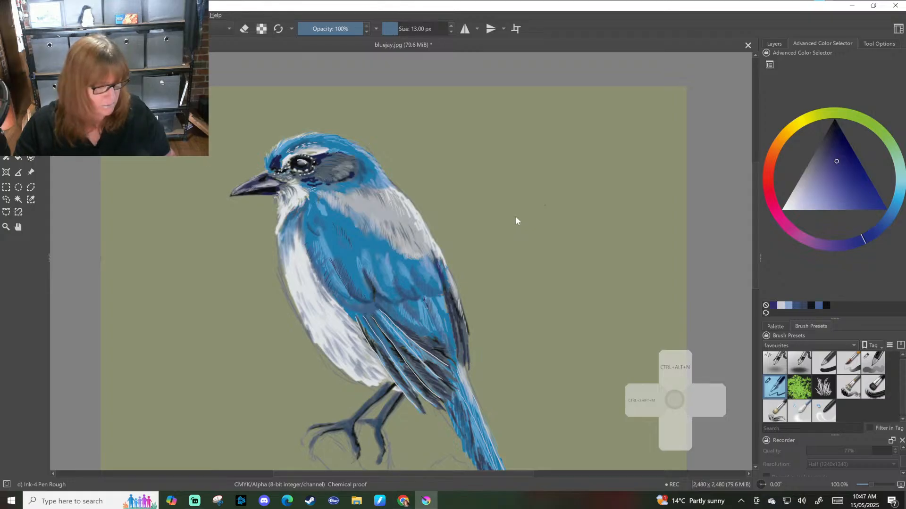
pyautogui.moveTo(536, 236); pyautogui.dragTo(537, 198)
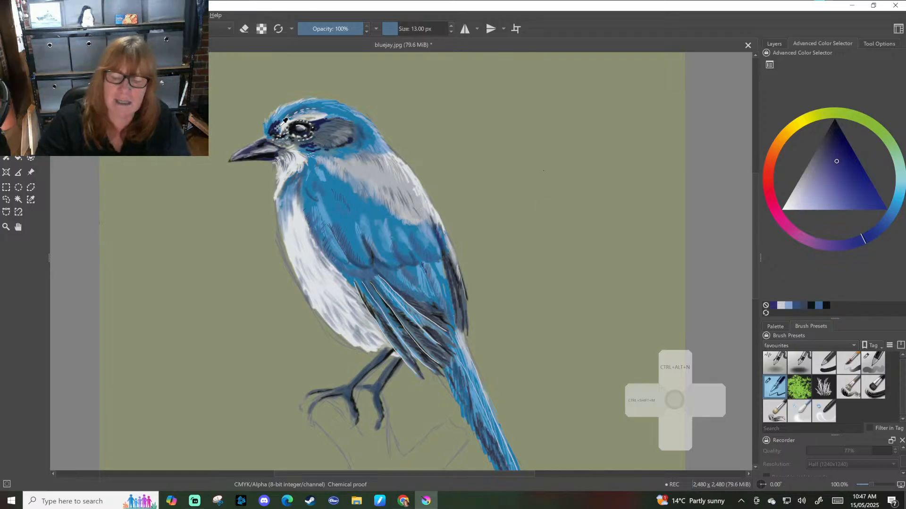
pyautogui.keyDown('ctrl'); pyautogui.click(279, 118); pyautogui.keyUp('ctrl')
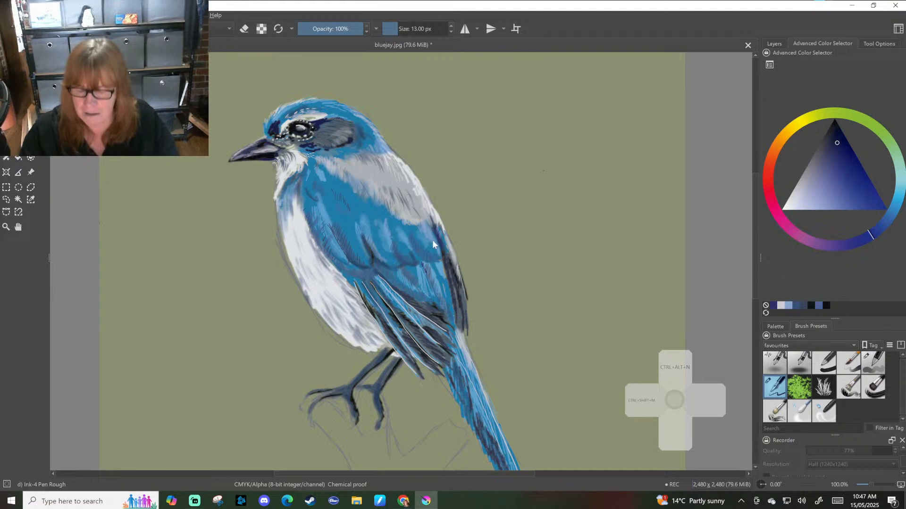
pyautogui.moveTo(433, 230); pyautogui.dragTo(439, 257)
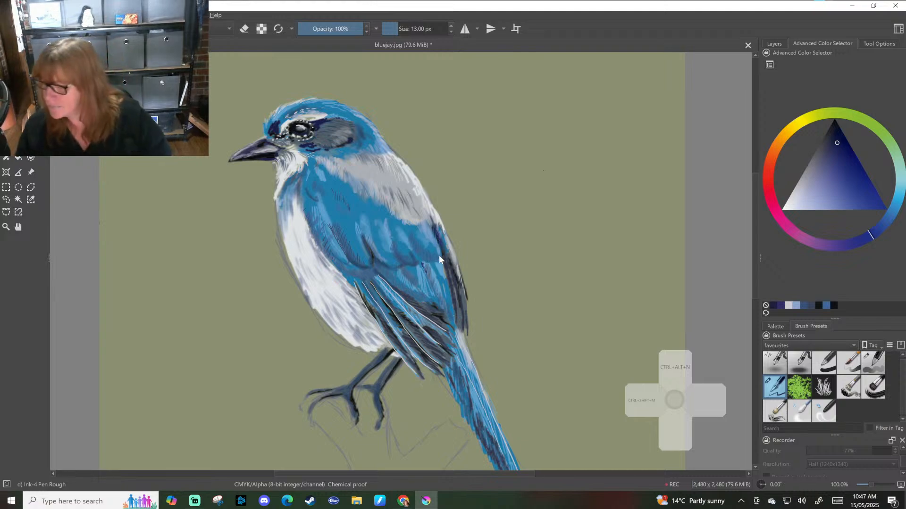
# Switch to the Basic-5 Size Opacity brush and reduce its size to 26 px.
pyautogui.click(848, 364)
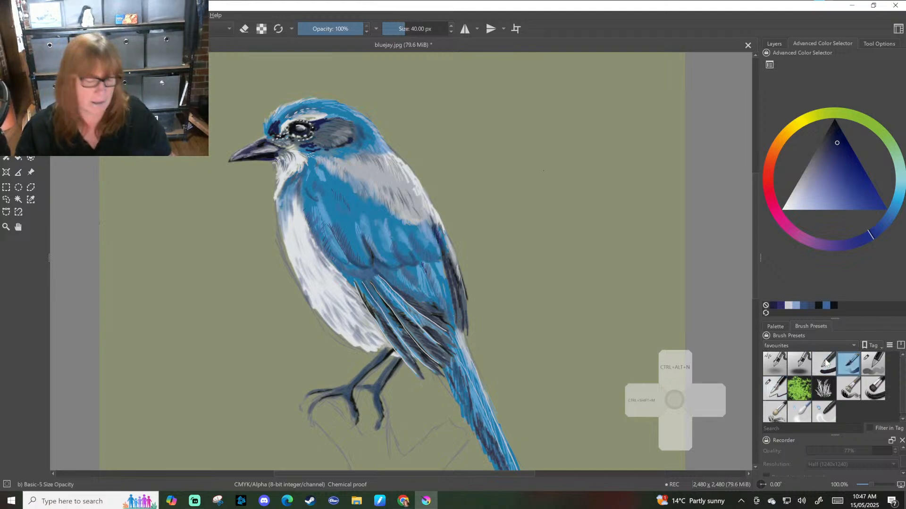
pyautogui.press('[')
pyautogui.press('[')
pyautogui.press('[')
pyautogui.press('[')
pyautogui.press('[')
pyautogui.press('[')
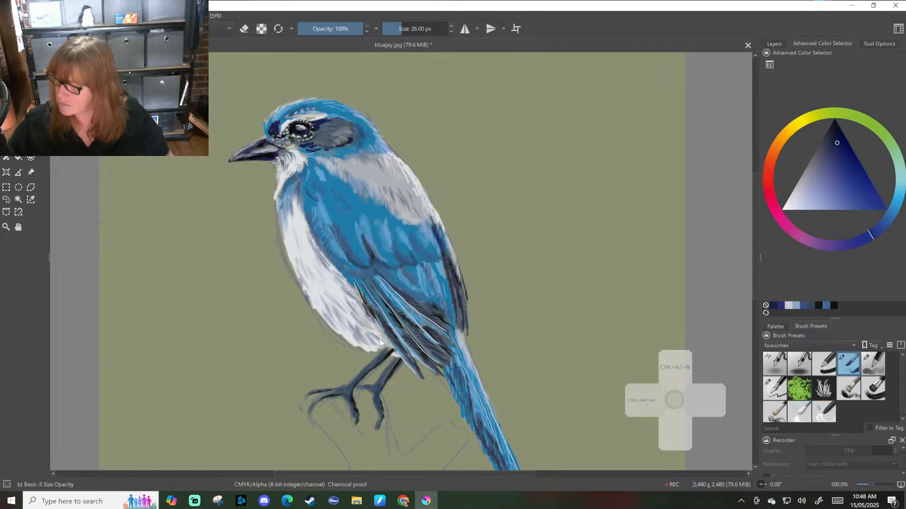
# Switch to the Basic-1 brush and reduce its size to 3 px, undoing the test strokes on the lower wing feathers.
pyautogui.click(825, 370)
pyautogui.moveTo(364, 301); pyautogui.dragTo(373, 311)
pyautogui.hotkey('ctrl', 'z')
pyautogui.press('[')
pyautogui.press('[')
pyautogui.press('[')
pyautogui.press('[')
pyautogui.press('[')
pyautogui.press('[')
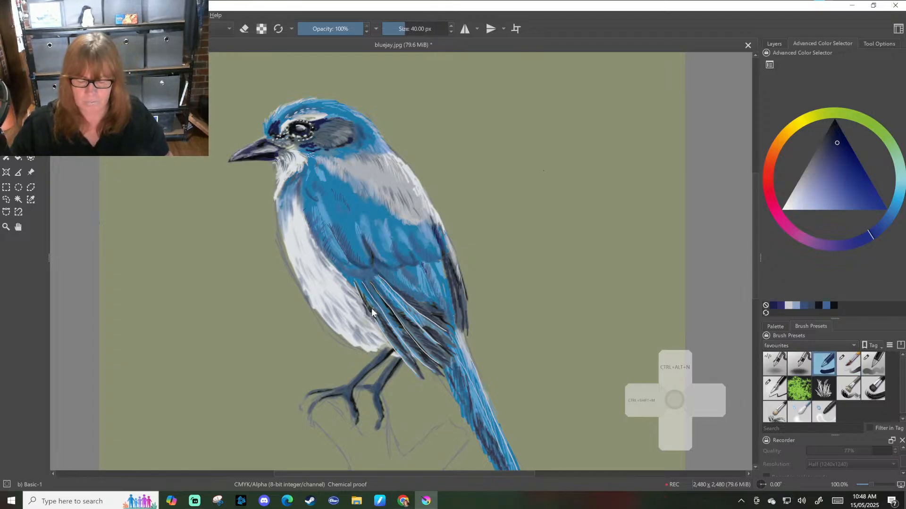
pyautogui.press('[')
pyautogui.press('[')
pyautogui.press('[')
pyautogui.press('[')
pyautogui.press('[')
pyautogui.press('[')
pyautogui.press('[')
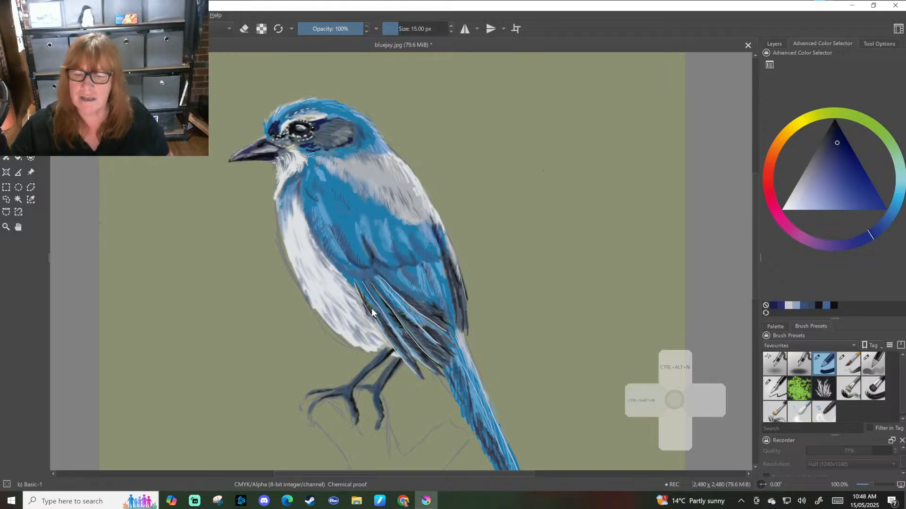
pyautogui.press('[')
pyautogui.press('[')
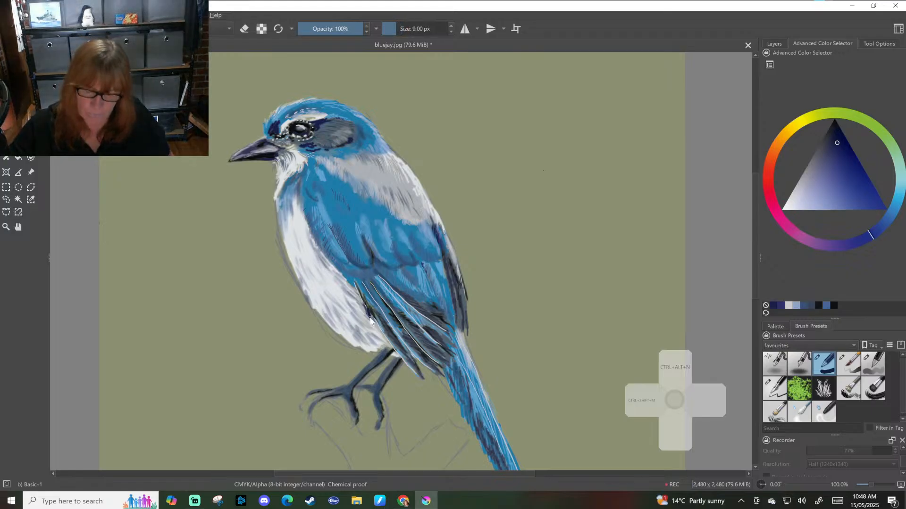
pyautogui.press('[')
pyautogui.press('[')
pyautogui.press('[')
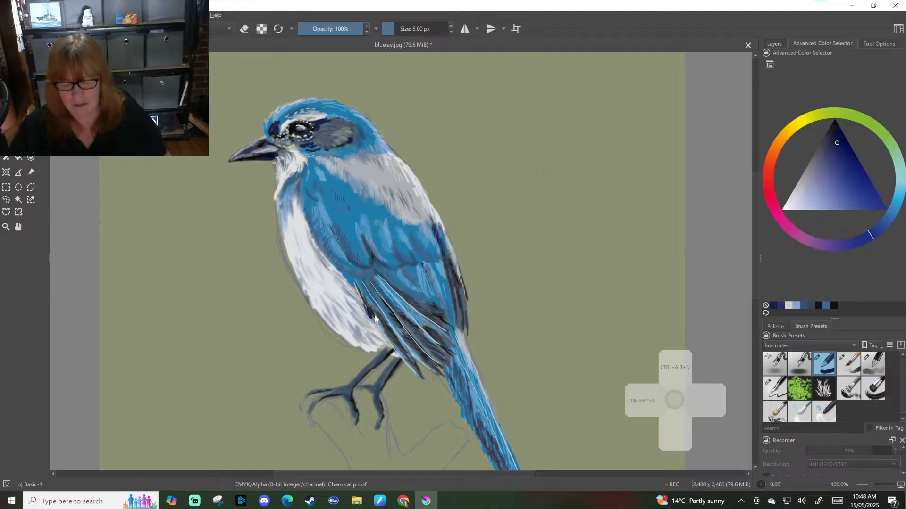
pyautogui.hotkey('ctrl', 'z')
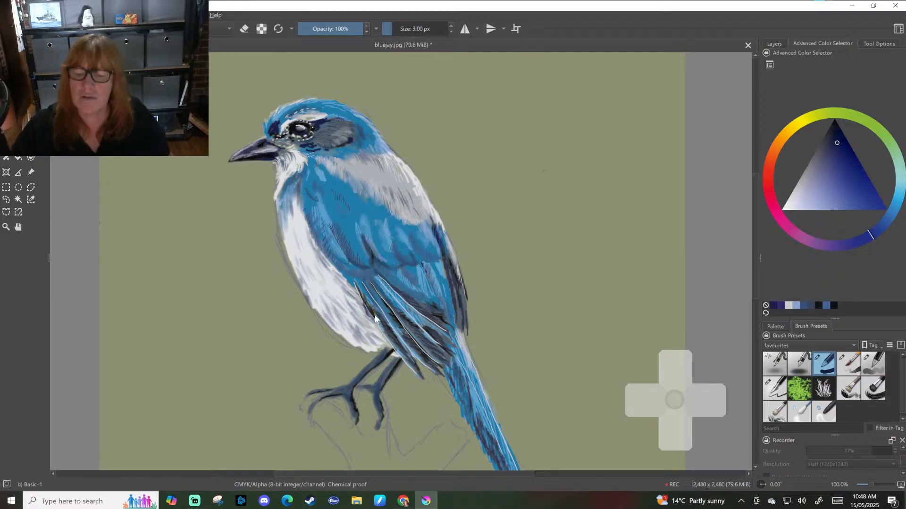
pyautogui.hotkey('ctrl', 'shift', 's')
pyautogui.click(854, 17)
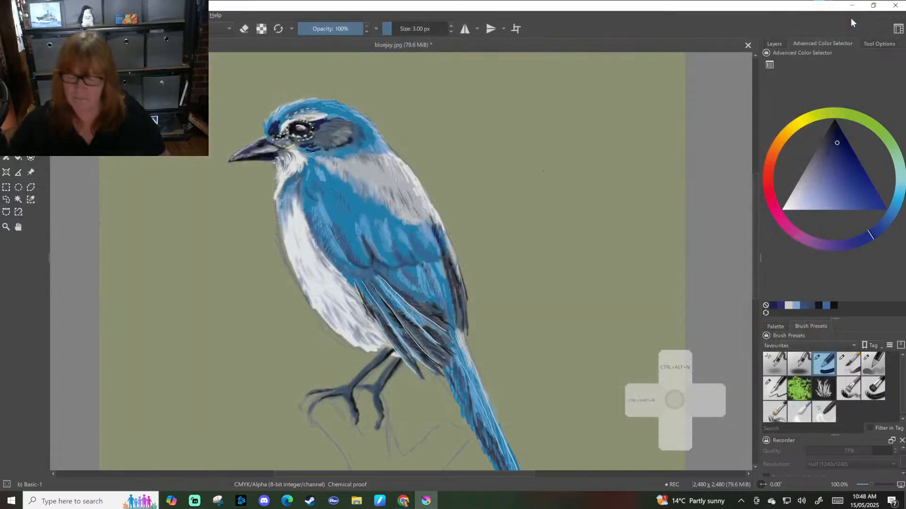
# Paint thin dark blue strokes along the lowest flight feathers, from the belly edge down to the wing tip.
pyautogui.moveTo(368, 315); pyautogui.dragTo(393, 352)
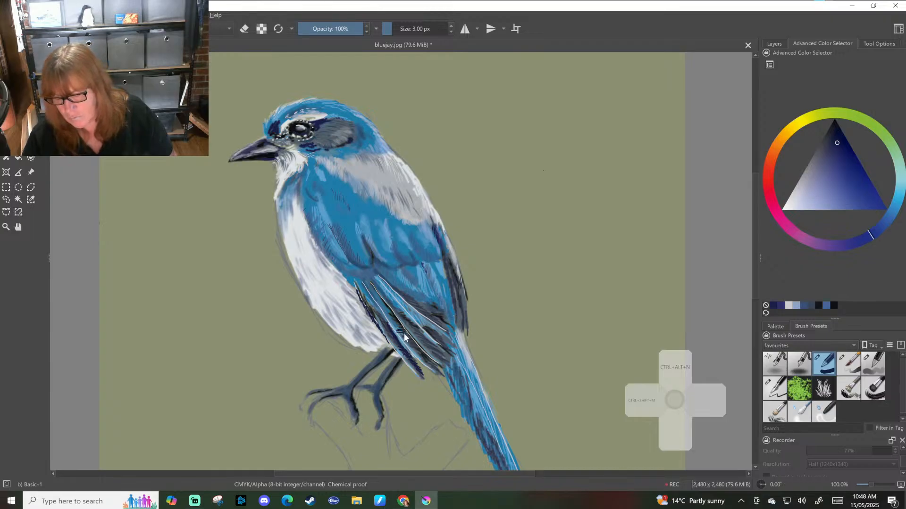
pyautogui.moveTo(402, 337); pyautogui.dragTo(436, 369)
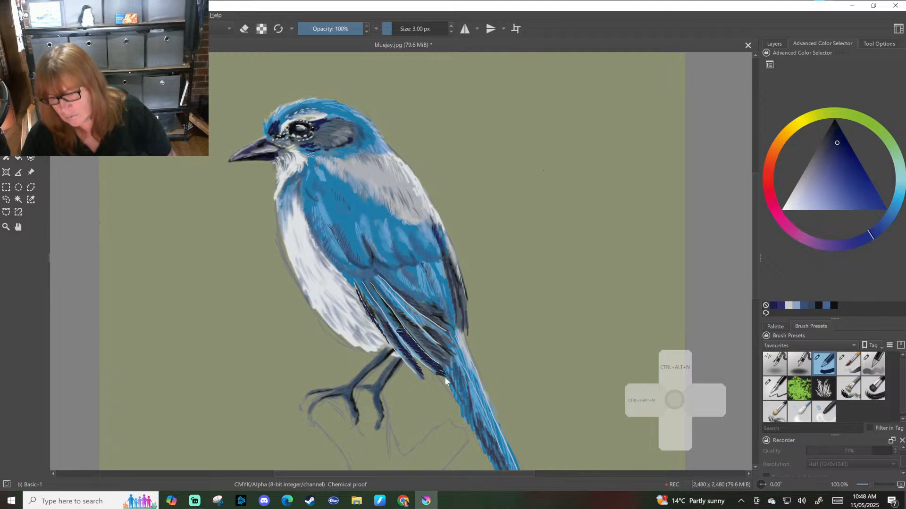
pyautogui.moveTo(438, 374)
pyautogui.mouseDown()
pyautogui.moveTo(449, 370)
pyautogui.moveTo(421, 367)
pyautogui.moveTo(437, 364)
pyautogui.mouseUp()
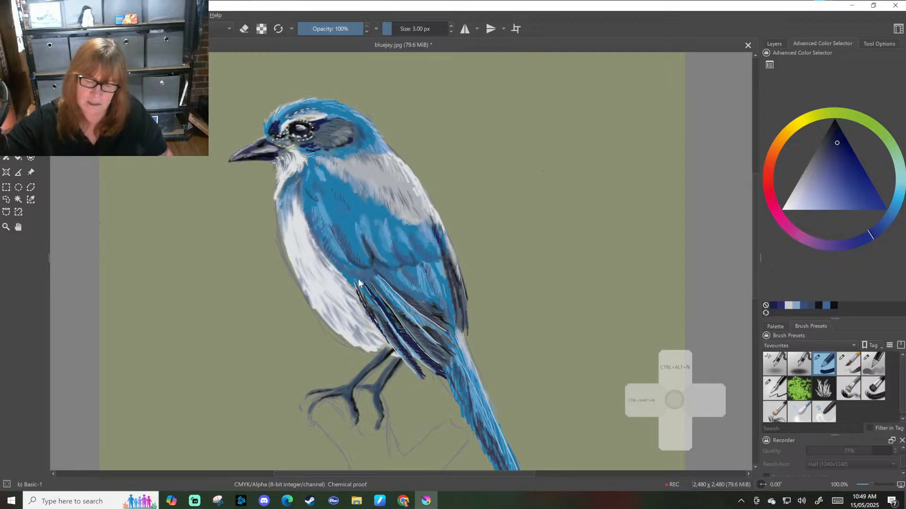
pyautogui.rightClick(396, 325)
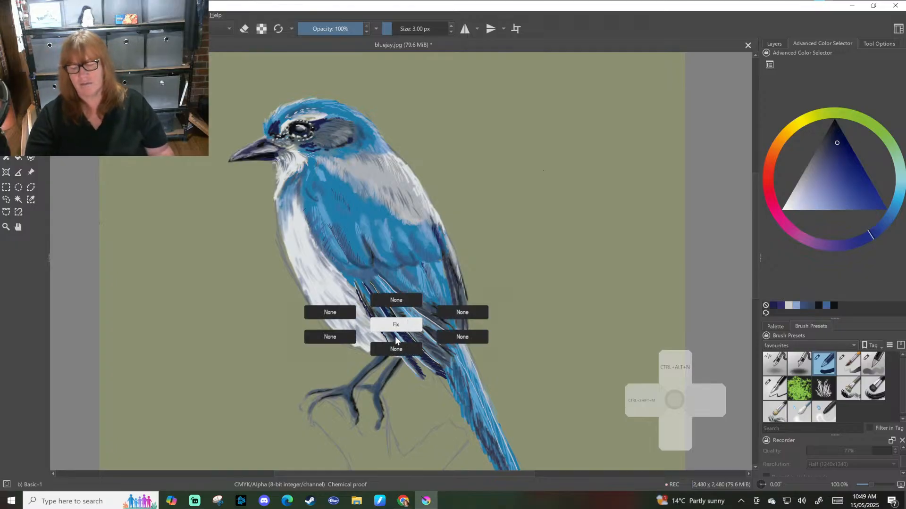
pyautogui.click(409, 344)
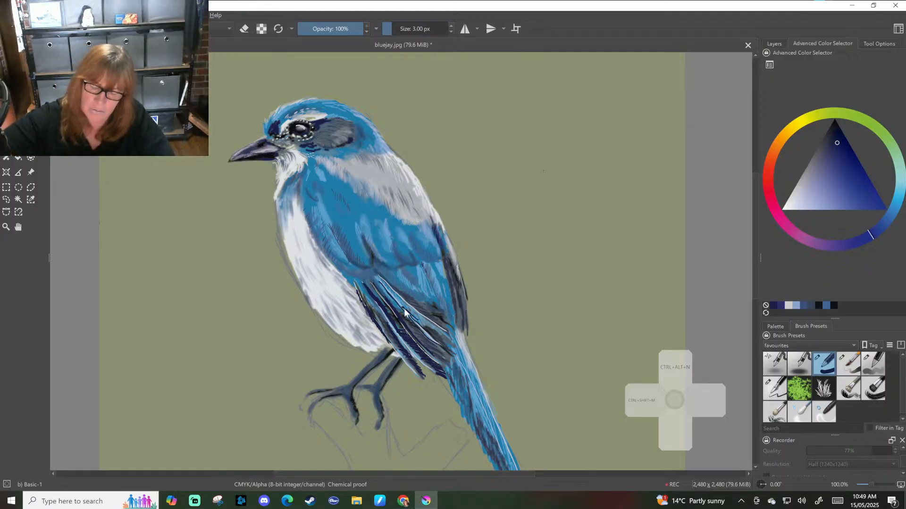
# Increase the brush size to 4 px and paint dark blue strokes between the upper flight feathers of the folded wing.
pyautogui.press(']')
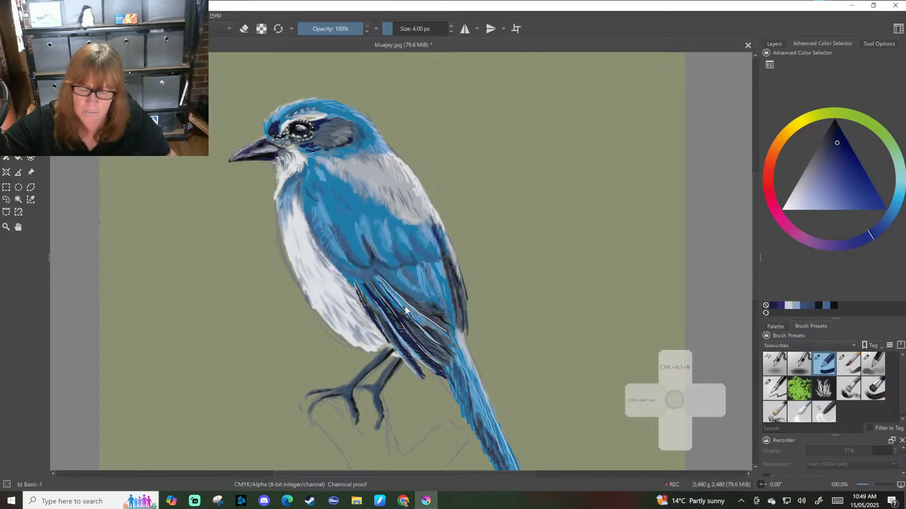
pyautogui.moveTo(403, 307); pyautogui.dragTo(418, 323)
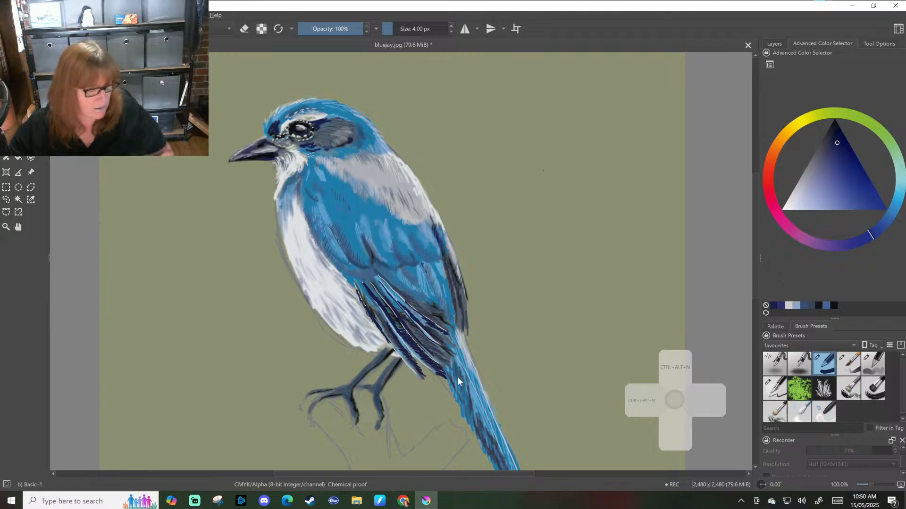
# Inspect the dark shading on the wing and tail feathers, both close up and on the whole bird.
pyautogui.scroll(-1, 457, 378)
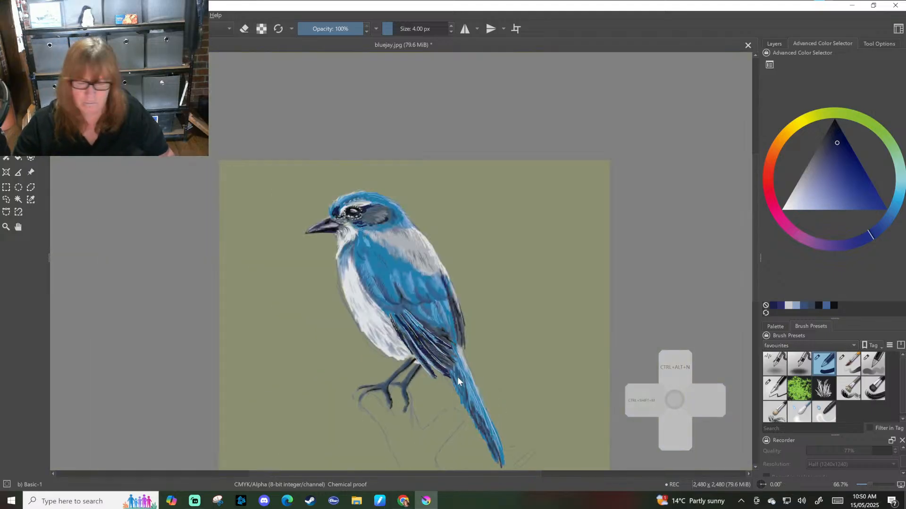
pyautogui.moveTo(535, 305); pyautogui.dragTo(528, 199)
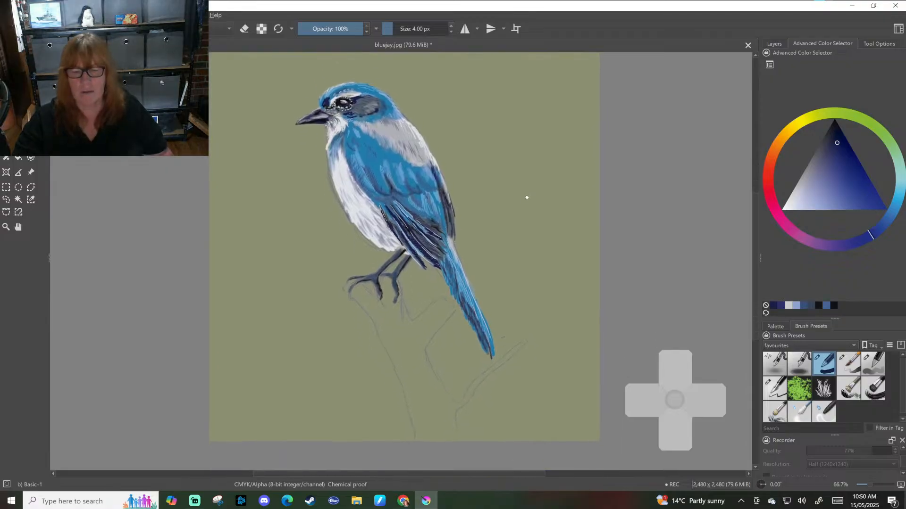
pyautogui.scroll(1, 527, 195)
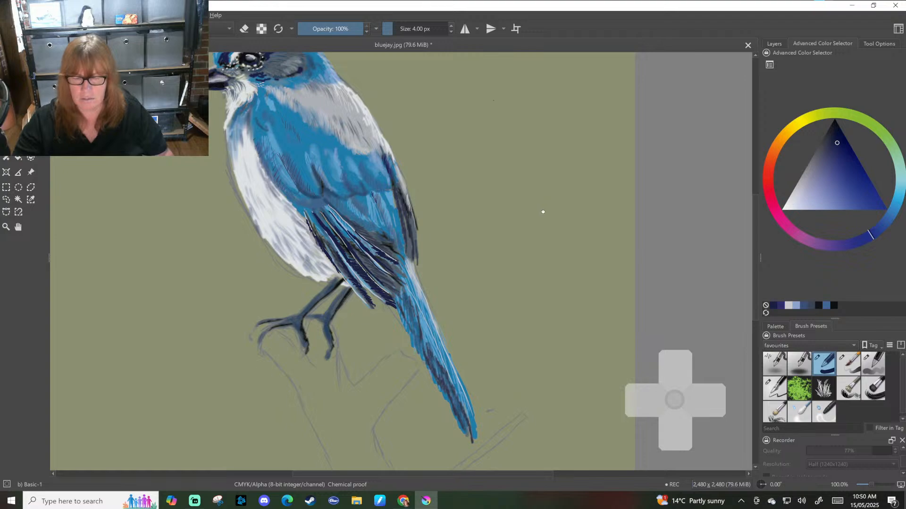
pyautogui.moveTo(542, 210); pyautogui.dragTo(547, 233)
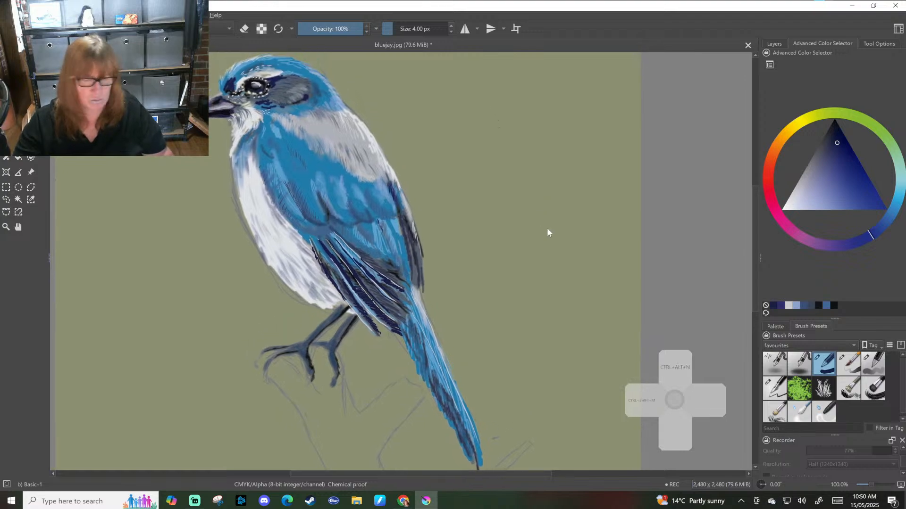
pyautogui.scroll(1, 547, 232)
pyautogui.scroll(-2, 547, 232)
pyautogui.scroll(1, 547, 233)
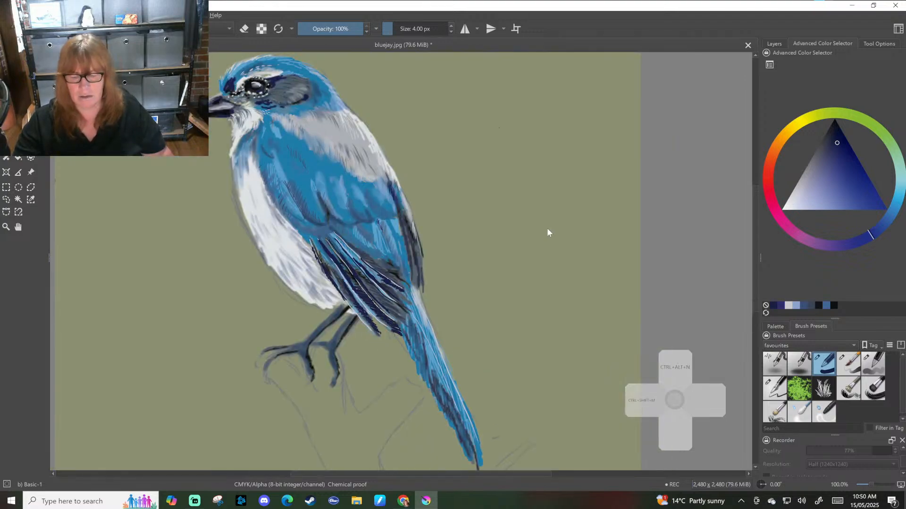
pyautogui.scroll(-1, 547, 233)
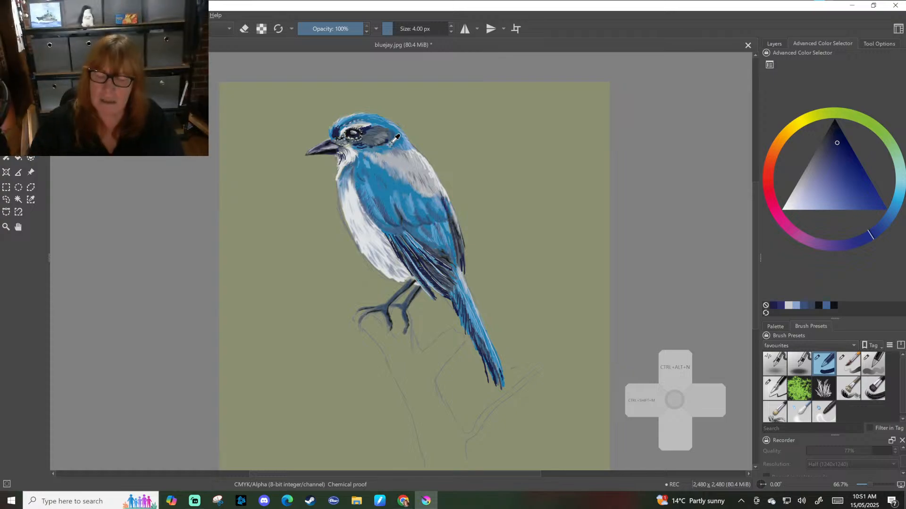
# Sample the wing's mid blue for thin strokes along the breast edge, and choose a paler blue for fine feather highlights.
pyautogui.keyDown('ctrl'); pyautogui.click(373, 182); pyautogui.keyUp('ctrl')
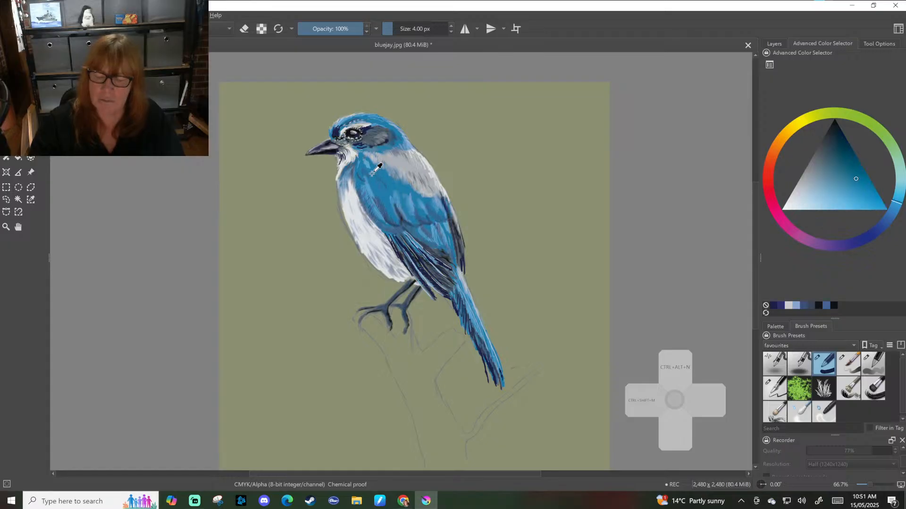
pyautogui.moveTo(342, 178); pyautogui.dragTo(341, 188)
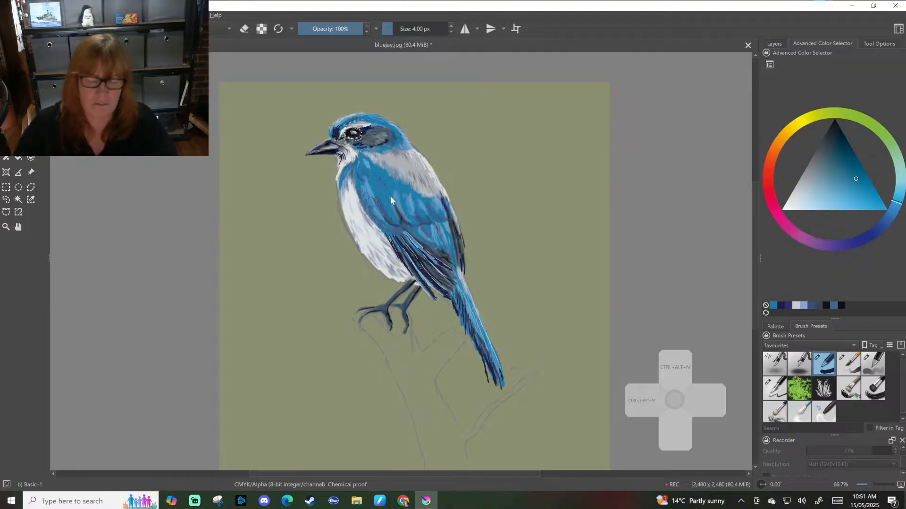
pyautogui.moveTo(846, 174); pyautogui.dragTo(826, 188)
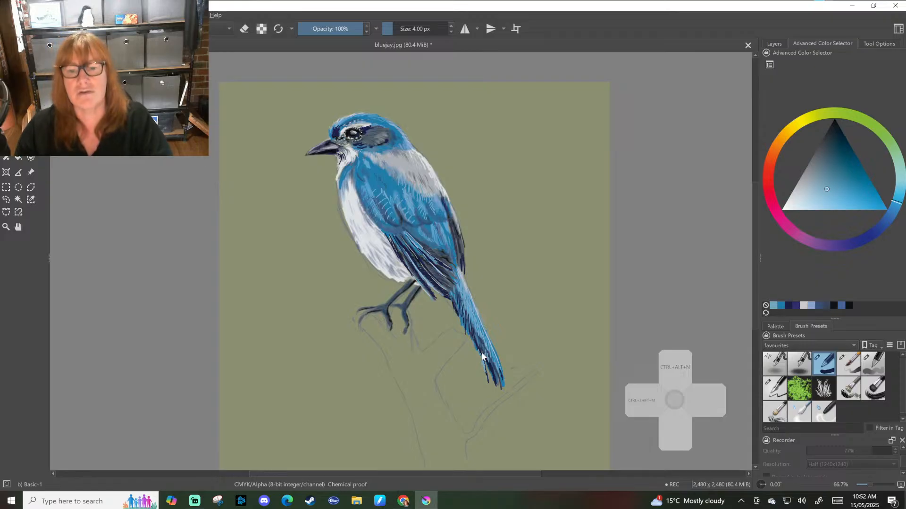
# Choose a very pale grey-blue and paint thin highlights along the front leg and the front toes.
pyautogui.click(800, 197)
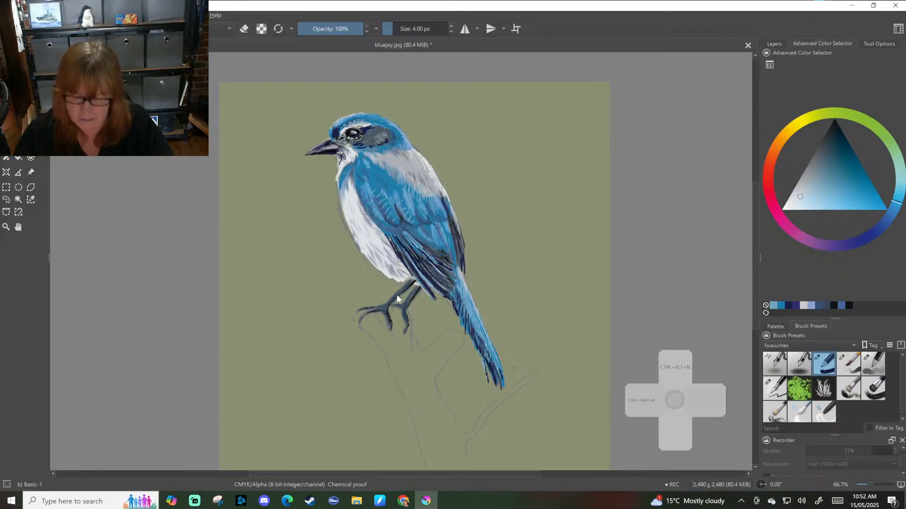
pyautogui.moveTo(394, 296)
pyautogui.mouseDown()
pyautogui.moveTo(386, 304)
pyautogui.moveTo(411, 277)
pyautogui.mouseUp()
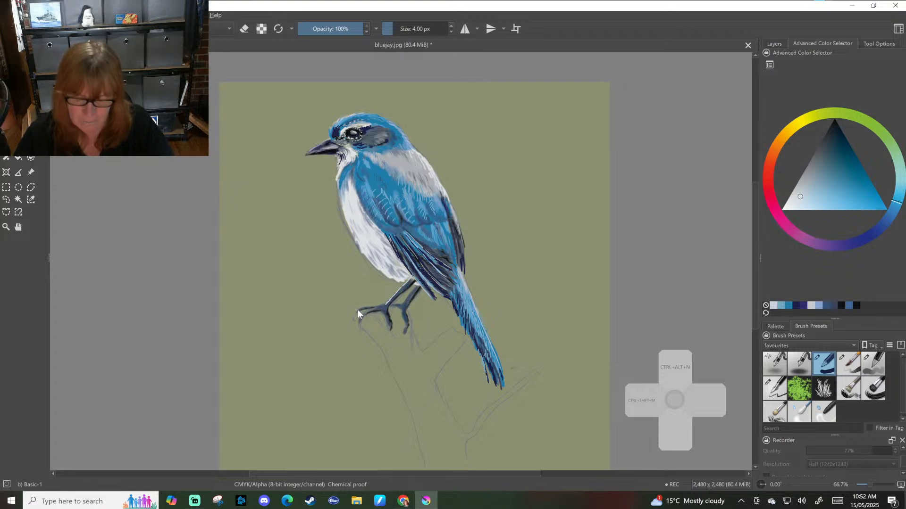
pyautogui.moveTo(363, 307); pyautogui.dragTo(372, 304)
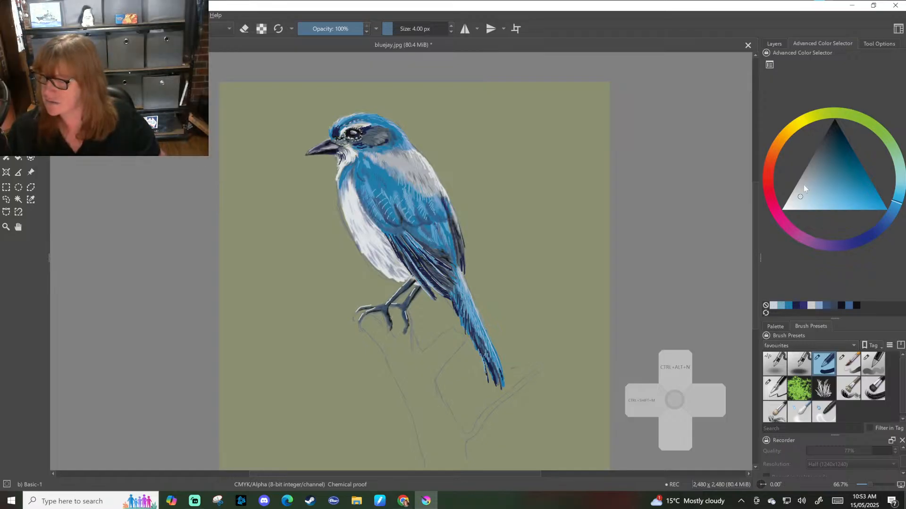
# Choose a pale yellowish grey and paint a thin first stroke on the branch top beneath the front toes.
pyautogui.click(815, 116)
pyautogui.moveTo(804, 191)
pyautogui.mouseDown()
pyautogui.moveTo(820, 166)
pyautogui.moveTo(817, 182)
pyautogui.moveTo(805, 184)
pyautogui.mouseUp()
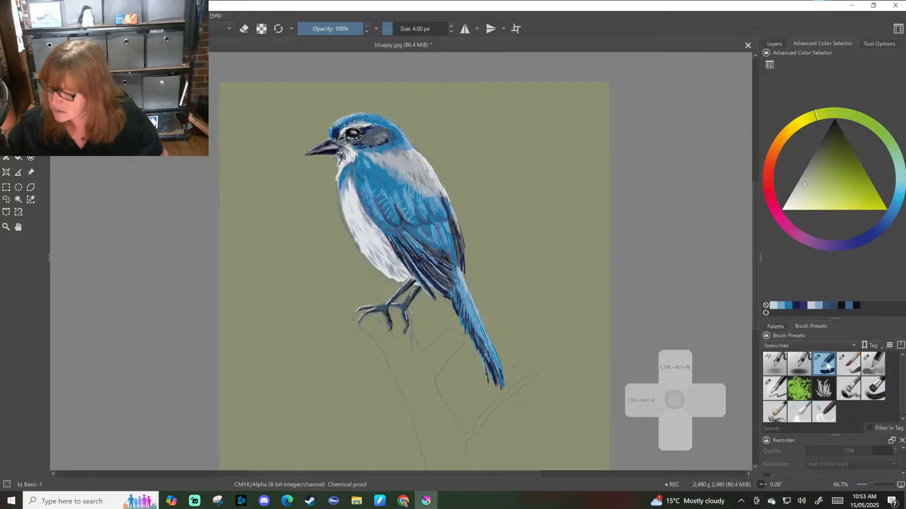
pyautogui.moveTo(365, 323); pyautogui.dragTo(372, 329)
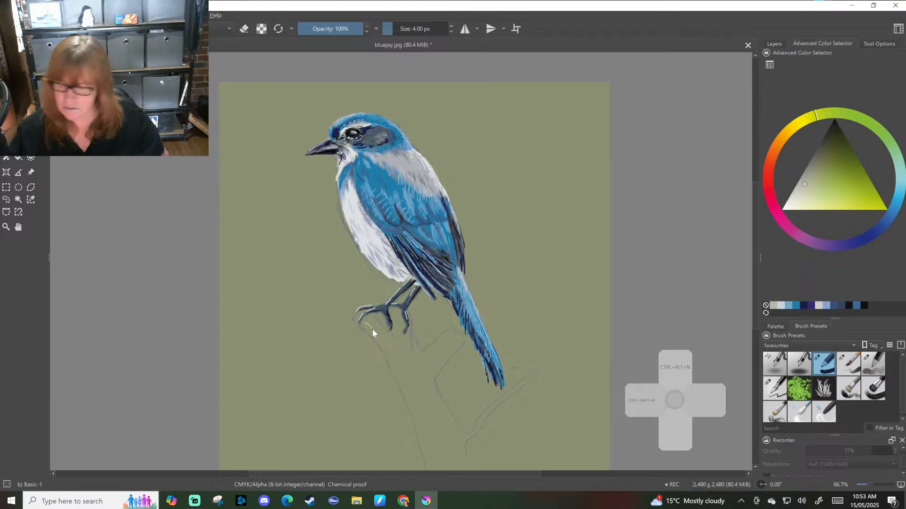
# Switch to the Basic circle brush, enlarge it to 26 px, and block in the top of the branch below the feet.
pyautogui.click(875, 362)
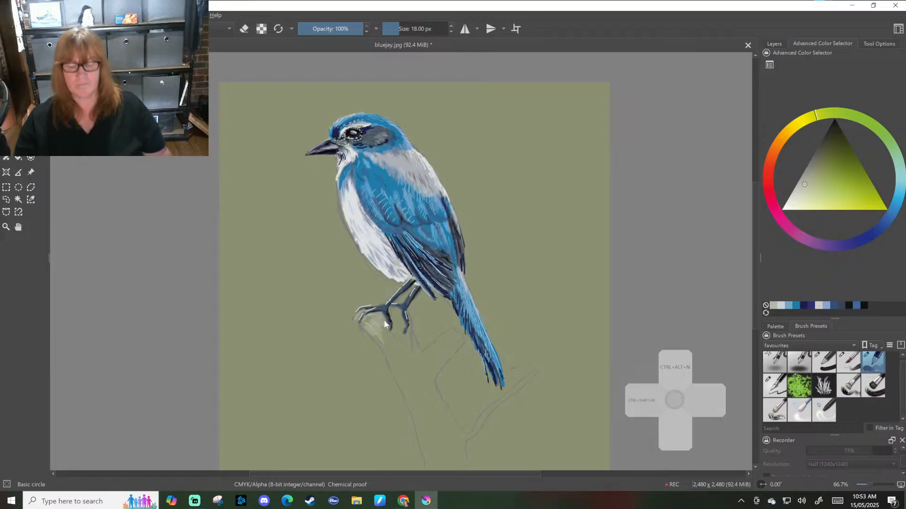
pyautogui.scroll(-1, 385, 325)
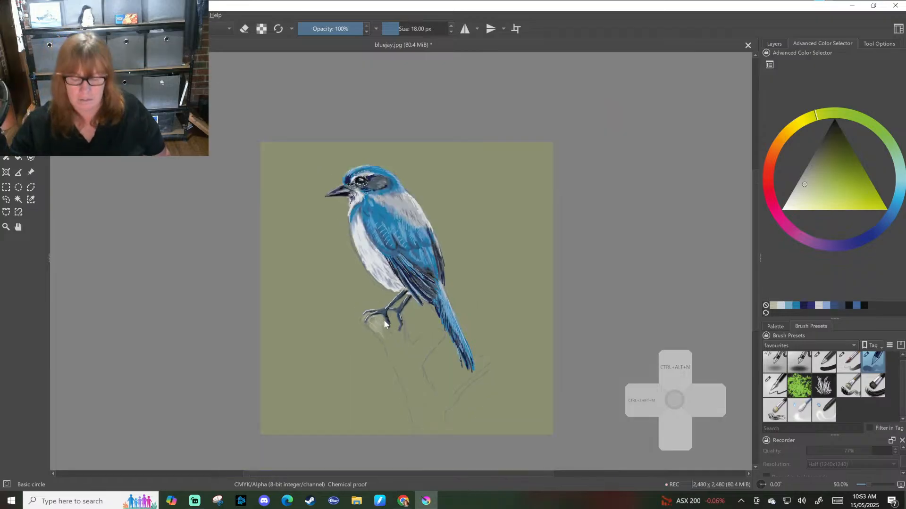
pyautogui.scroll(1, 385, 325)
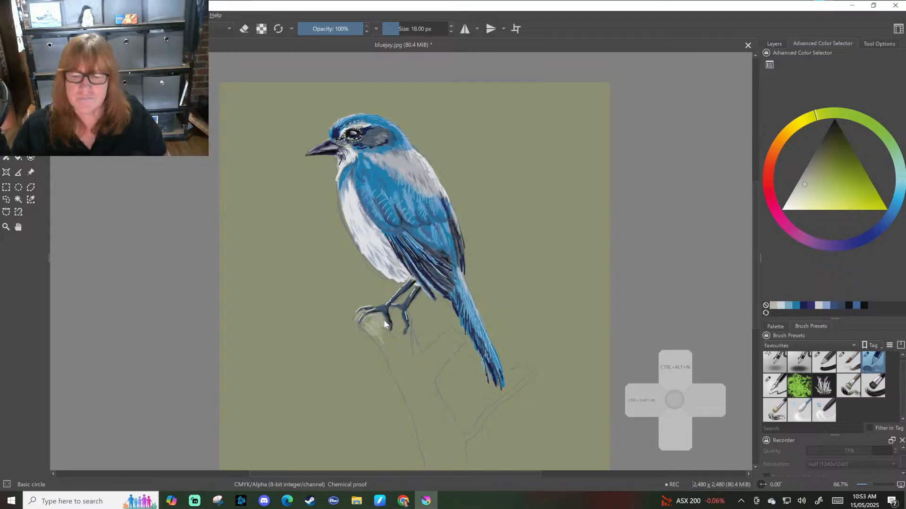
pyautogui.press(']')
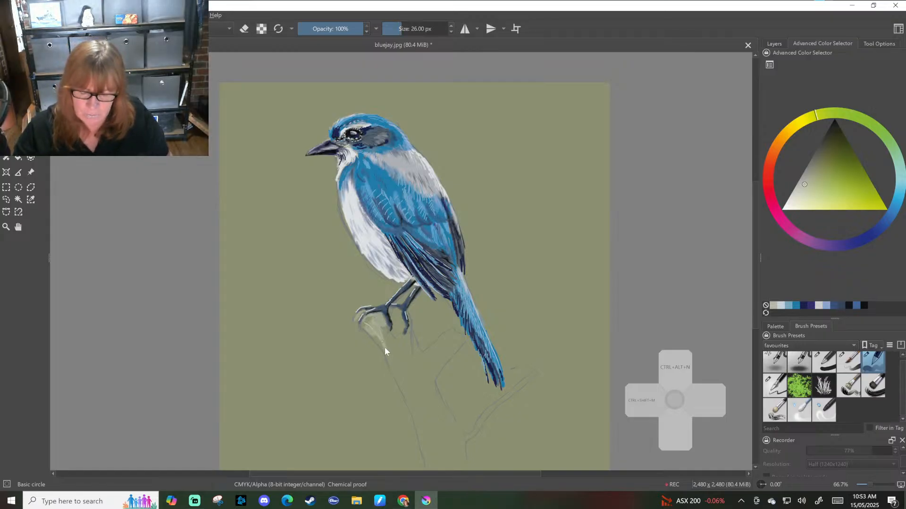
pyautogui.moveTo(384, 348); pyautogui.dragTo(389, 355)
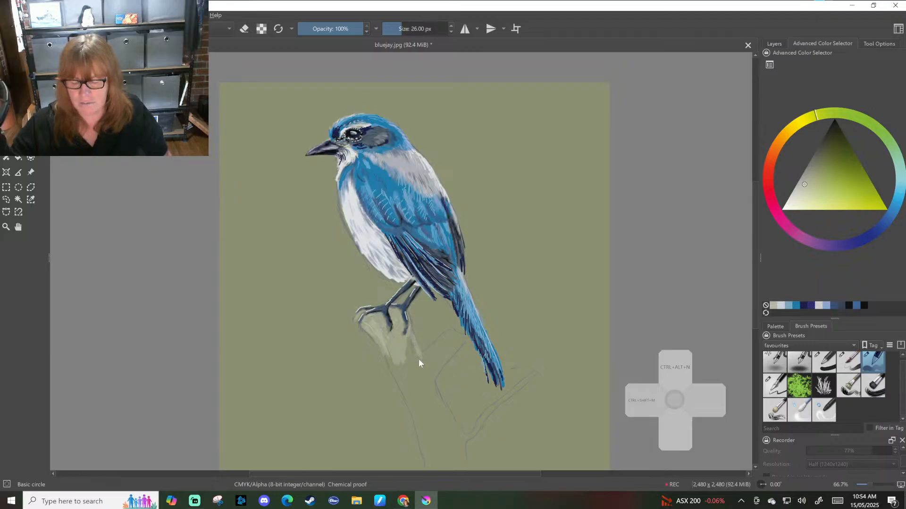
pyautogui.moveTo(409, 338); pyautogui.dragTo(410, 363)
# Enlarge the brush to 44 px and paint the trunk, the fork beside the tail and the thin outer twig along the sketch lines.
pyautogui.press(']')
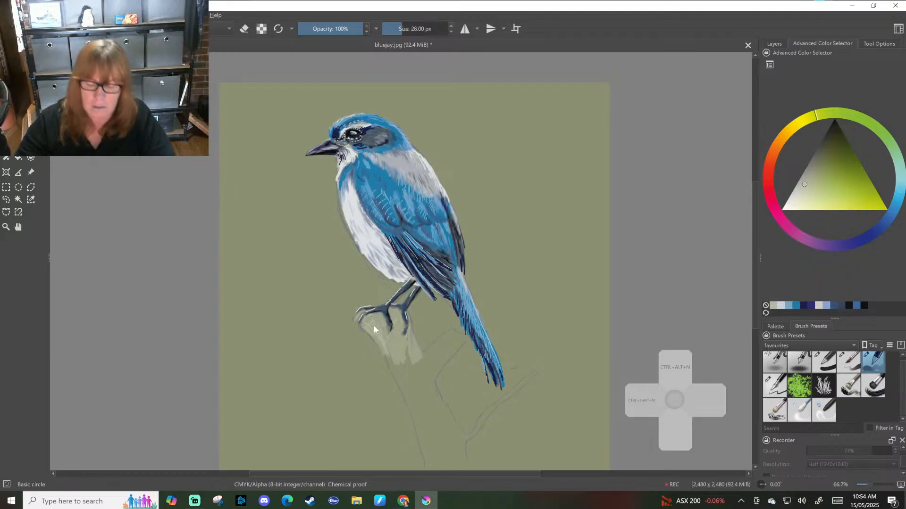
pyautogui.moveTo(369, 335); pyautogui.dragTo(382, 358)
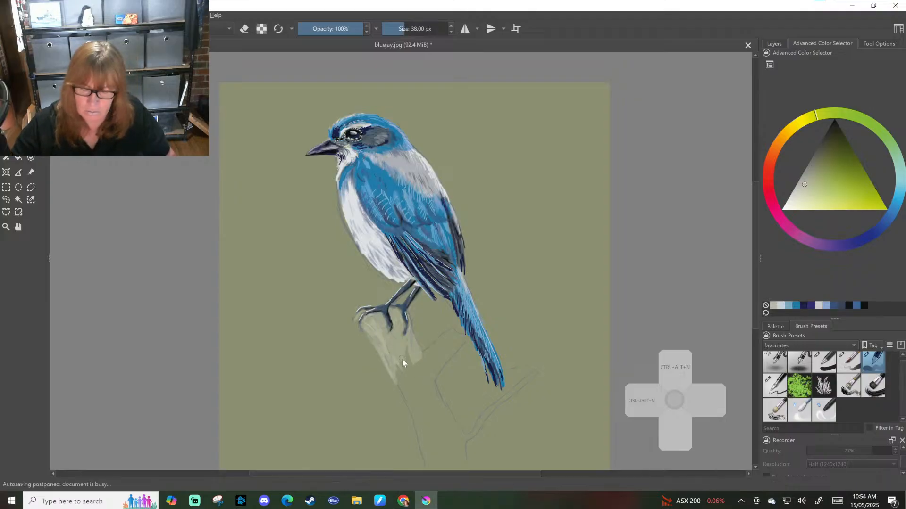
pyautogui.press(']')
pyautogui.press(']')
pyautogui.press(']')
pyautogui.press(']')
pyautogui.press(']')
pyautogui.press(']')
pyautogui.moveTo(402, 363); pyautogui.dragTo(413, 374)
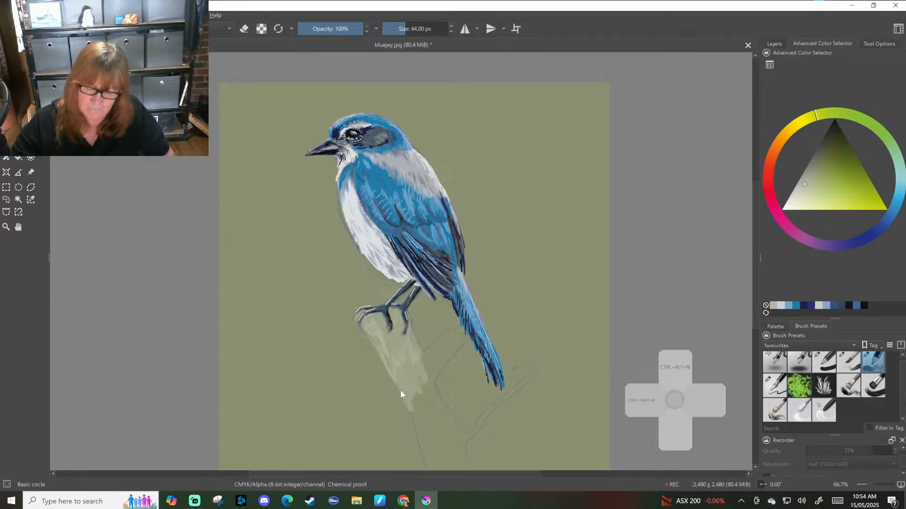
pyautogui.moveTo(400, 390)
pyautogui.mouseDown()
pyautogui.moveTo(426, 415)
pyautogui.moveTo(428, 387)
pyautogui.moveTo(434, 402)
pyautogui.moveTo(427, 384)
pyautogui.moveTo(441, 403)
pyautogui.moveTo(425, 421)
pyautogui.moveTo(415, 415)
pyautogui.moveTo(425, 457)
pyautogui.mouseUp()
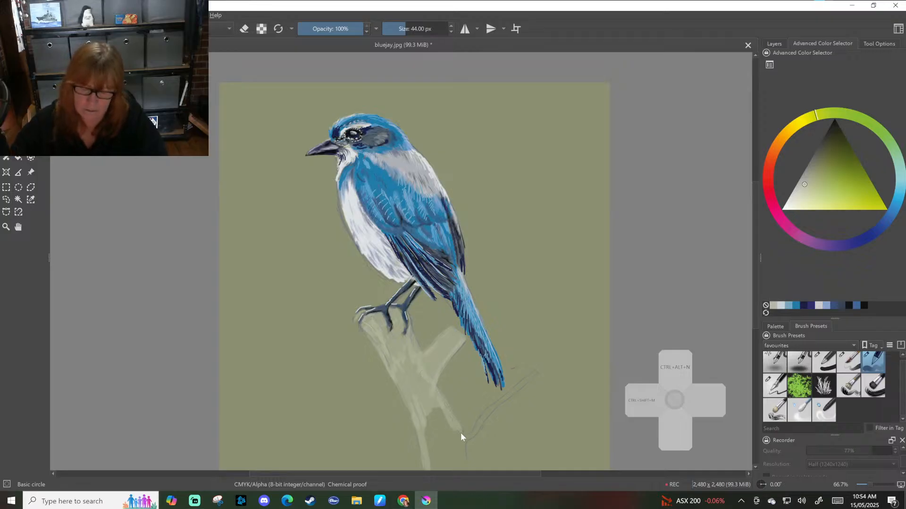
pyautogui.moveTo(460, 432); pyautogui.dragTo(534, 372)
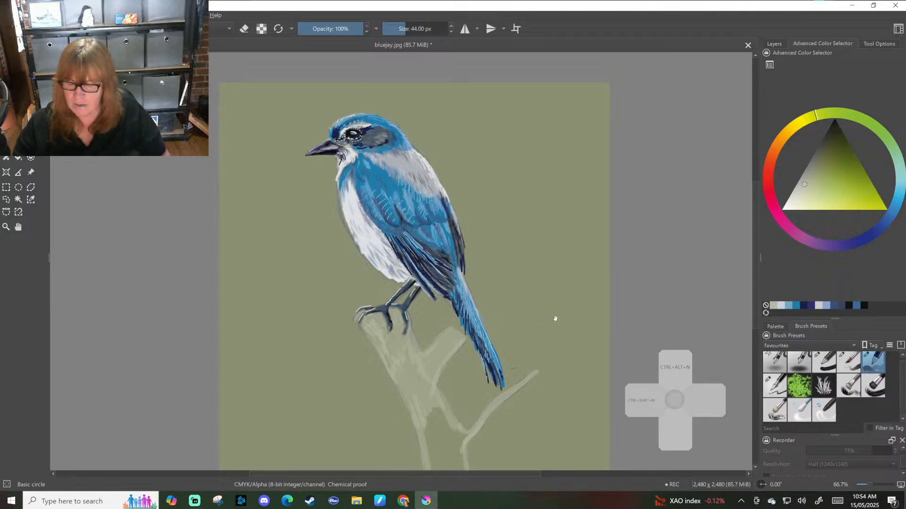
# Fill in the lower trunk and smooth the branch paint with the Blender Blur brush at 60 px.
pyautogui.moveTo(556, 321); pyautogui.dragTo(560, 297)
pyautogui.scroll(3, 561, 298)
pyautogui.scroll(-3, 561, 297)
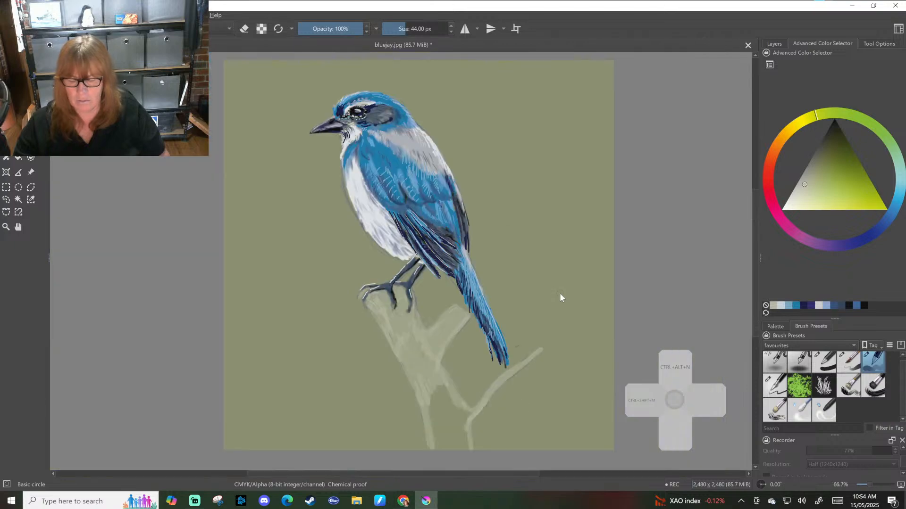
pyautogui.moveTo(453, 406)
pyautogui.mouseDown()
pyautogui.moveTo(431, 391)
pyautogui.moveTo(434, 434)
pyautogui.mouseUp()
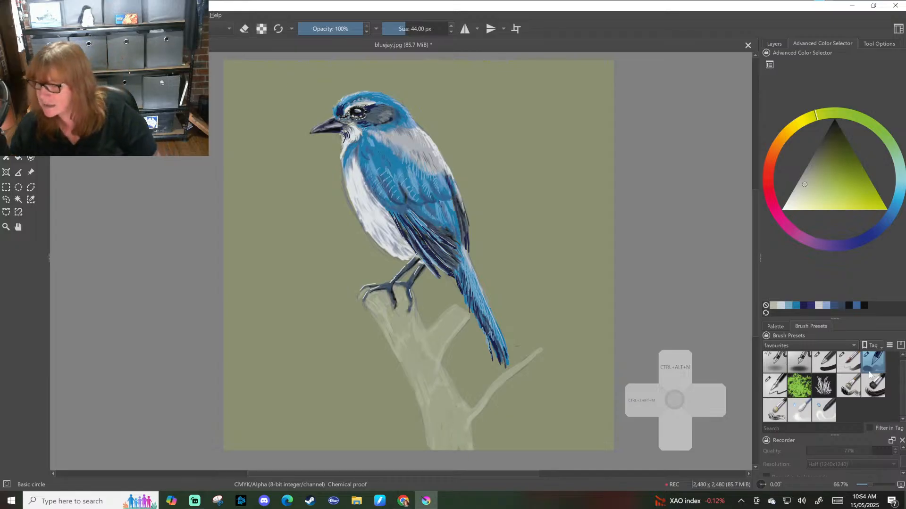
pyautogui.click(799, 410)
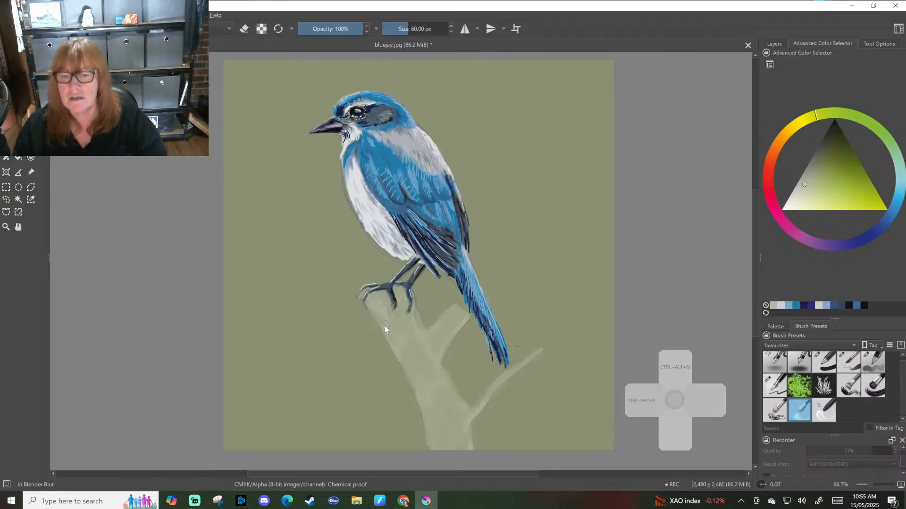
pyautogui.moveTo(822, 193); pyautogui.dragTo(847, 202)
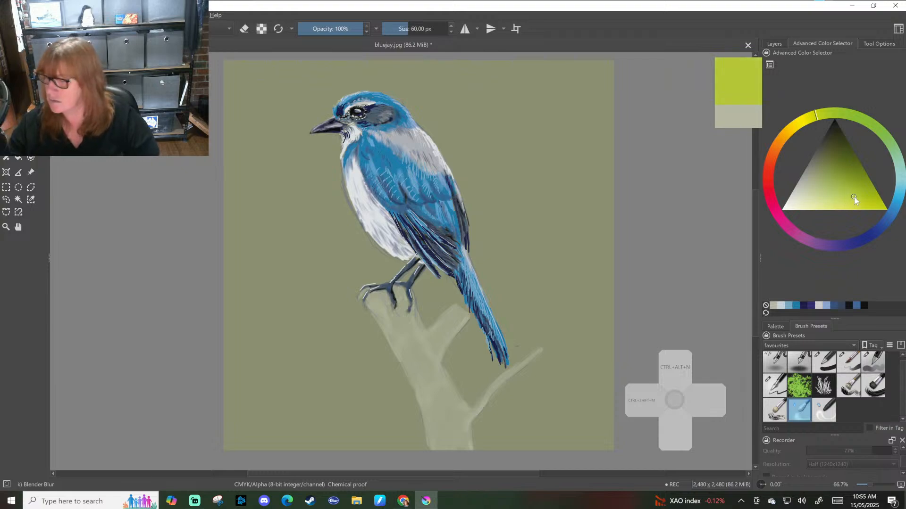
pyautogui.click(835, 139)
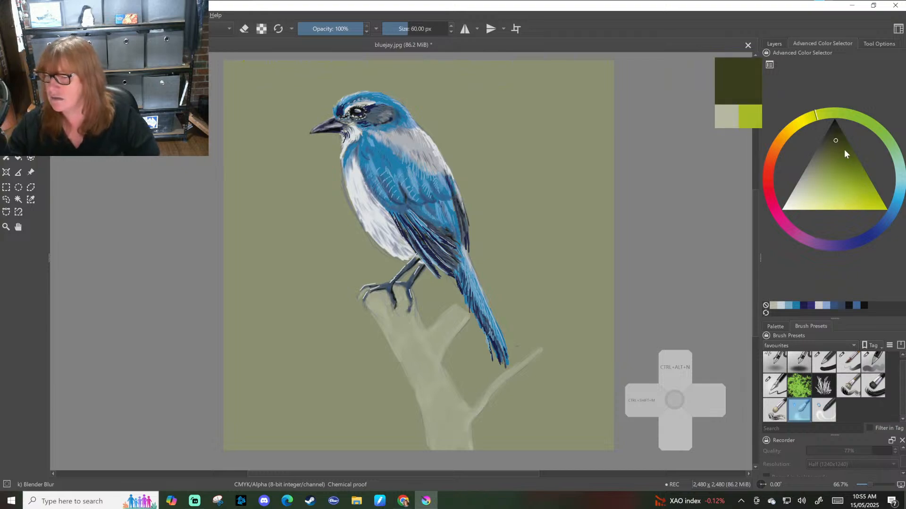
pyautogui.moveTo(860, 195)
pyautogui.mouseDown()
pyautogui.moveTo(856, 177)
pyautogui.moveTo(845, 180)
pyautogui.moveTo(852, 186)
pyautogui.mouseUp()
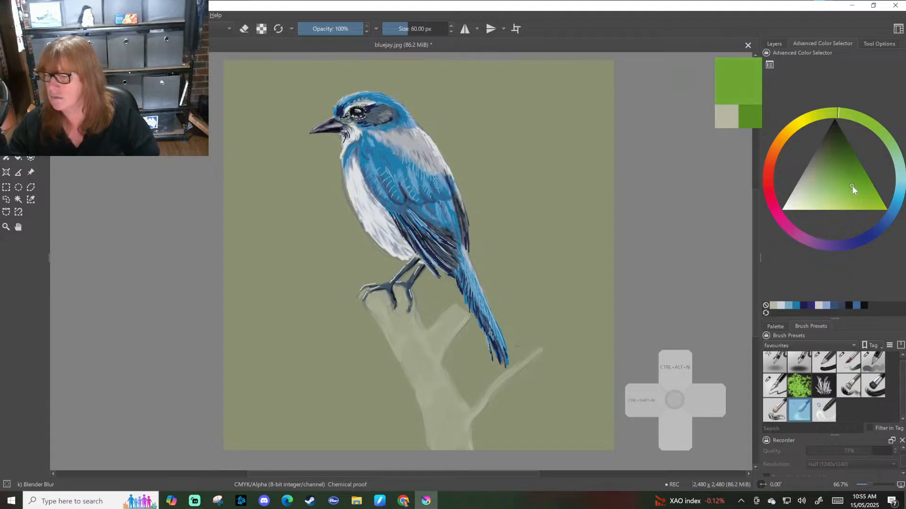
pyautogui.moveTo(837, 119)
pyautogui.mouseDown()
pyautogui.moveTo(882, 137)
pyautogui.moveTo(854, 117)
pyautogui.mouseUp()
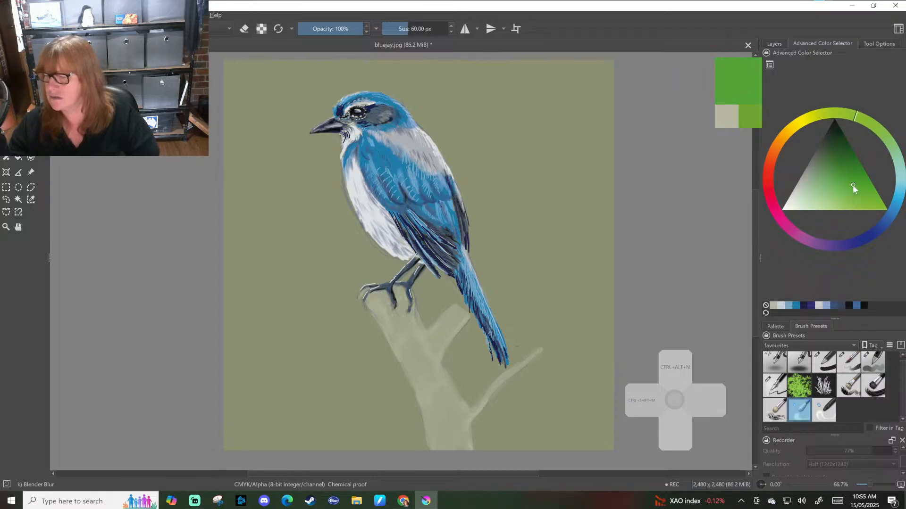
pyautogui.moveTo(852, 185)
pyautogui.mouseDown()
pyautogui.moveTo(844, 193)
pyautogui.moveTo(855, 187)
pyautogui.mouseUp()
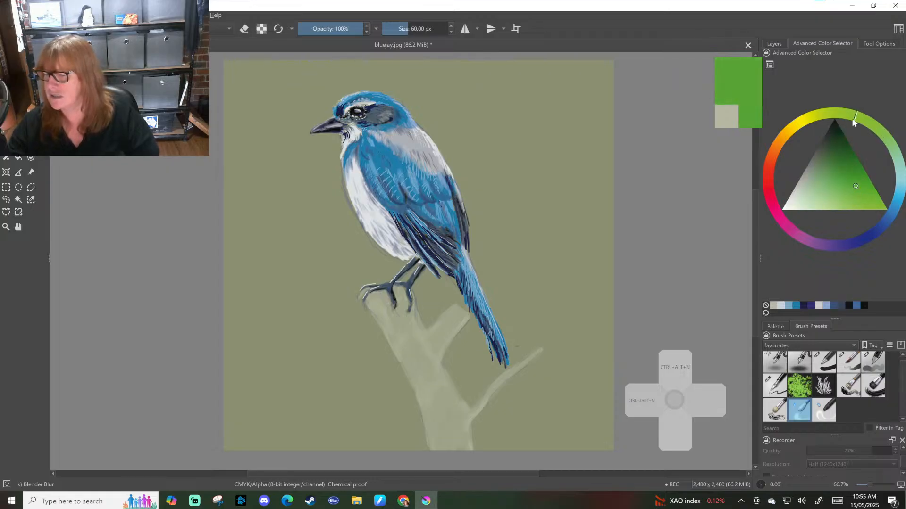
pyautogui.moveTo(851, 118); pyautogui.dragTo(840, 113)
pyautogui.moveTo(865, 194); pyautogui.dragTo(844, 153)
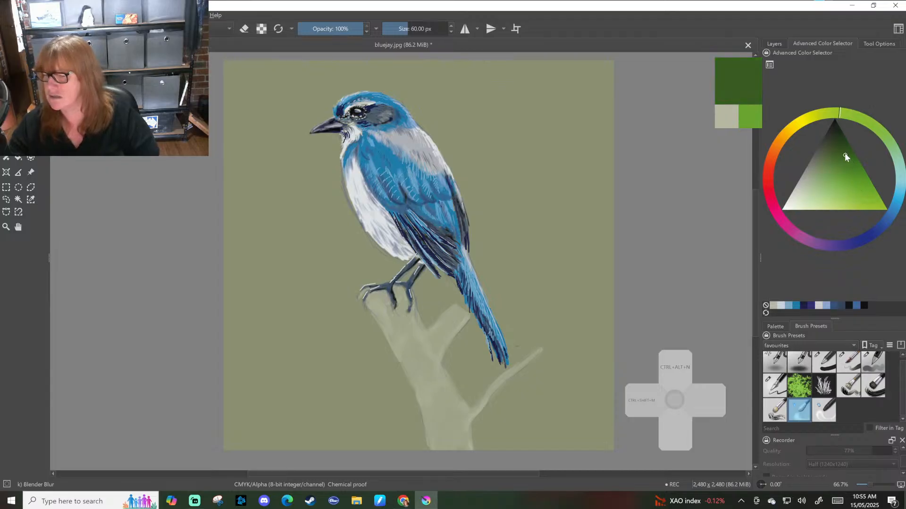
pyautogui.moveTo(845, 117); pyautogui.dragTo(883, 136)
pyautogui.moveTo(852, 167); pyautogui.dragTo(862, 187)
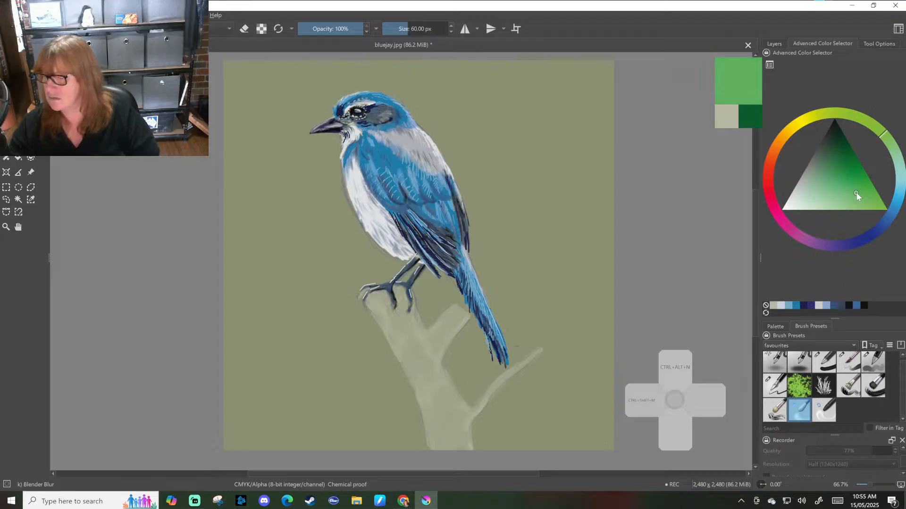
pyautogui.moveTo(883, 140); pyautogui.dragTo(873, 125)
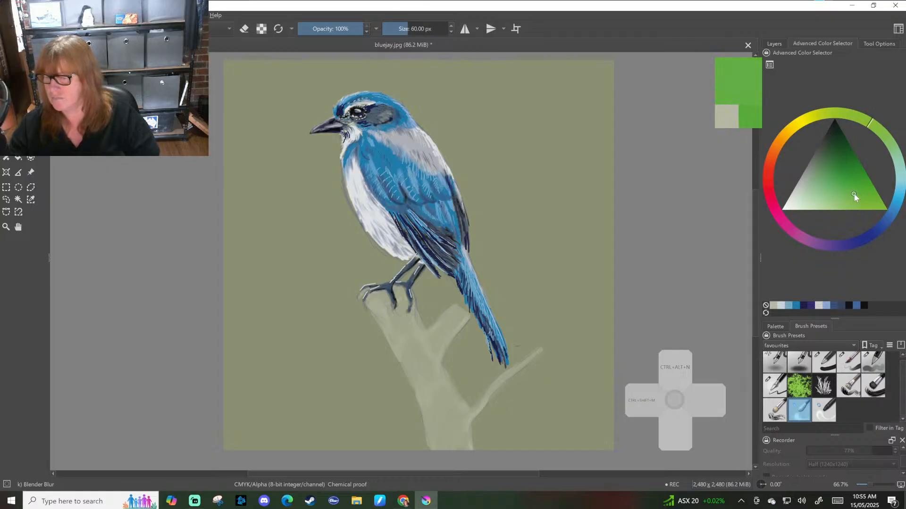
# Choose a bright yellow-green as the painting colour for the branch accents.
pyautogui.moveTo(872, 127); pyautogui.dragTo(819, 119)
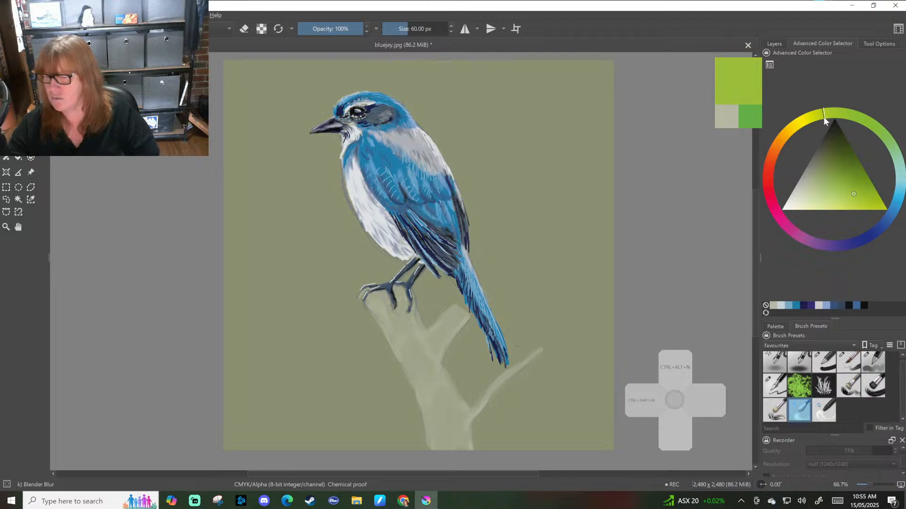
pyautogui.click(851, 192)
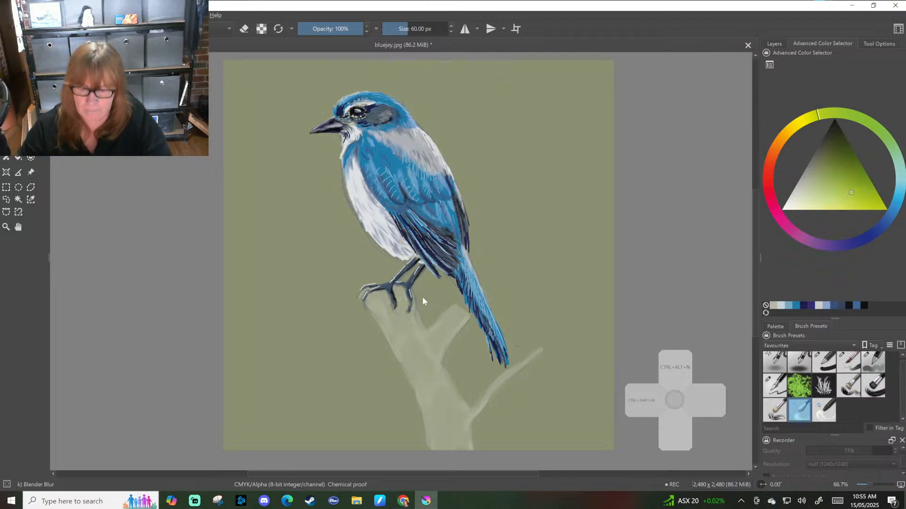
pyautogui.moveTo(374, 300); pyautogui.dragTo(379, 312)
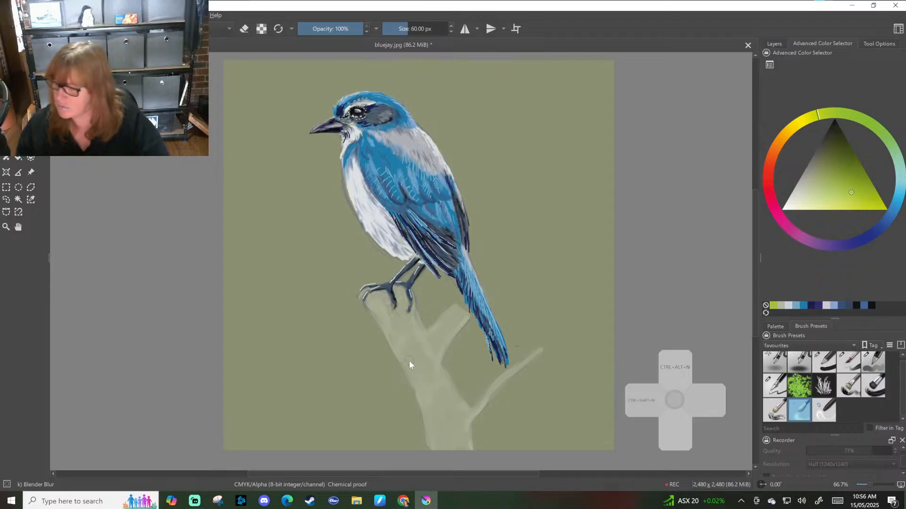
# With the Basic-5 Size Opacity brush at 24 px, paint yellow-green accents on the branch's left edge, the right fork and the thin twig.
pyautogui.click(844, 364)
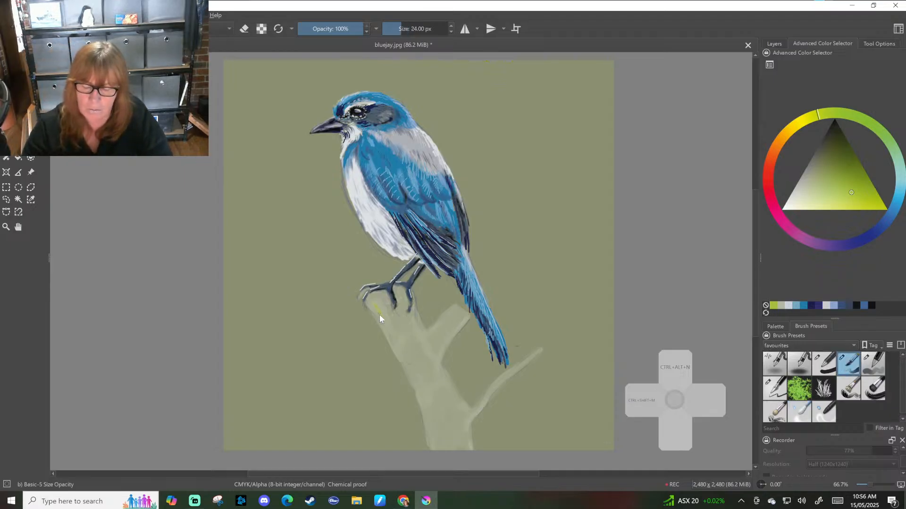
pyautogui.moveTo(372, 303); pyautogui.dragTo(369, 304)
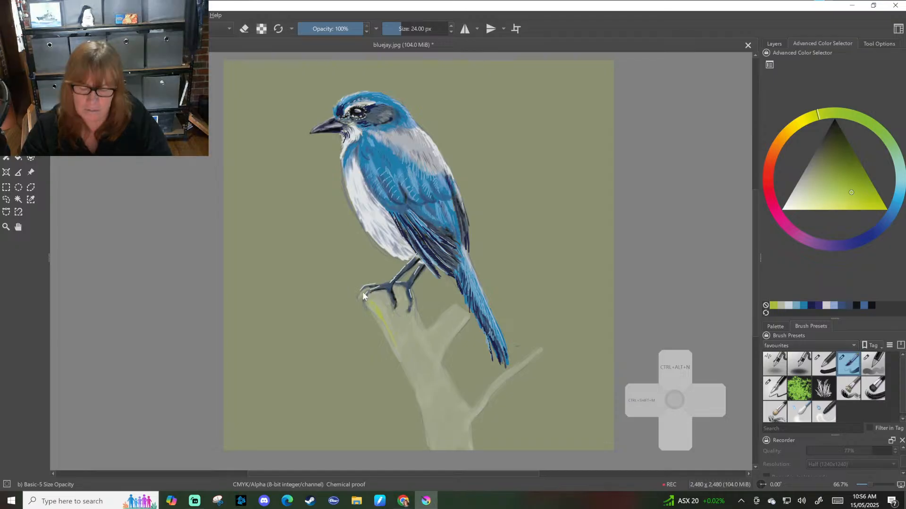
pyautogui.moveTo(366, 301)
pyautogui.mouseDown()
pyautogui.moveTo(386, 324)
pyautogui.moveTo(386, 313)
pyautogui.mouseUp()
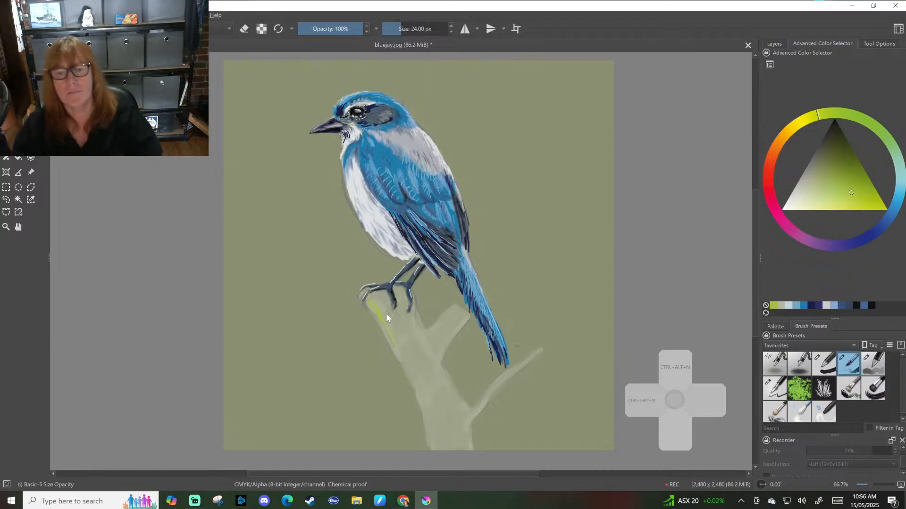
pyautogui.moveTo(457, 313); pyautogui.dragTo(457, 315)
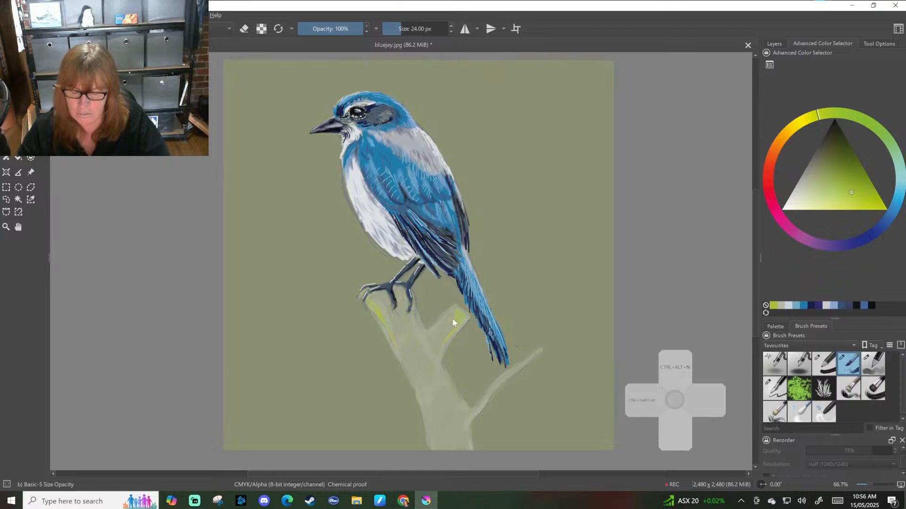
pyautogui.moveTo(453, 326); pyautogui.dragTo(443, 348)
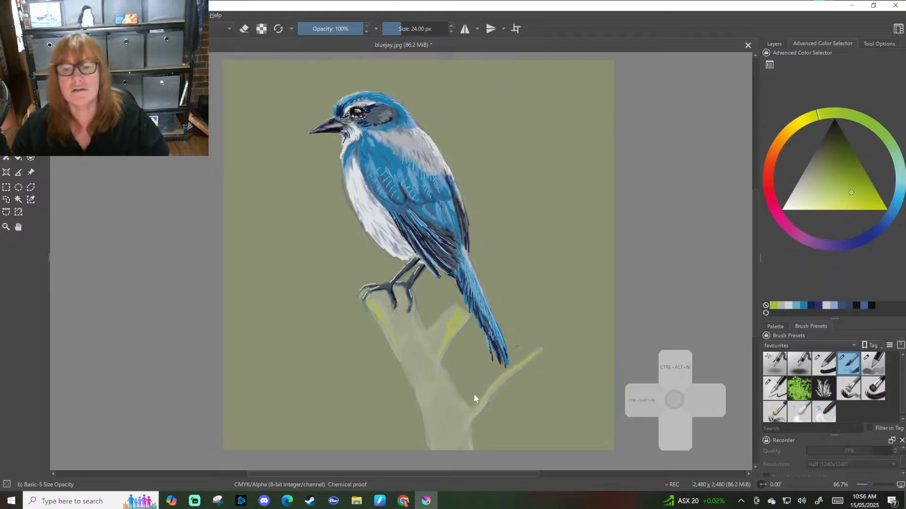
# Enlarge the brush to 144 px and paint broader yellow-green strokes down the trunk's right edge and along the right fork.
pyautogui.press(']')
pyautogui.press(']')
pyautogui.press(']')
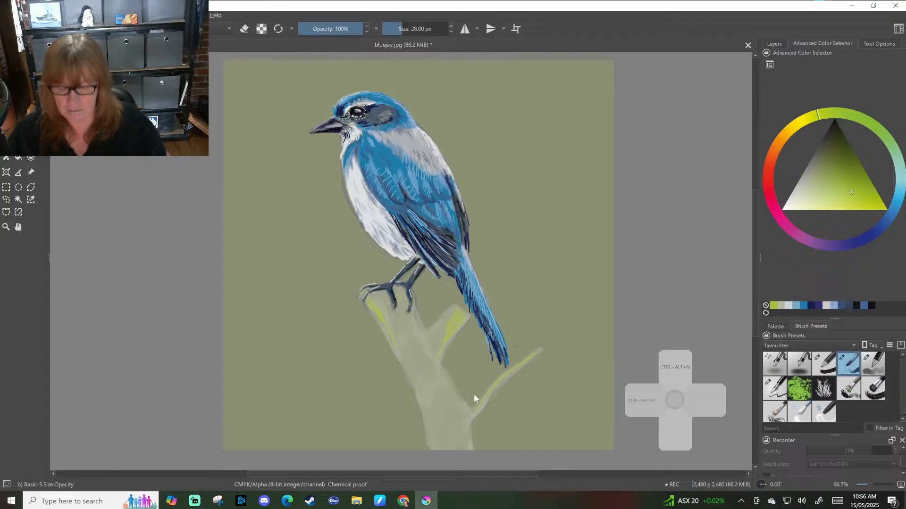
pyautogui.moveTo(440, 366); pyautogui.dragTo(442, 382)
pyautogui.press(']')
pyautogui.press(']')
pyautogui.press(']')
pyautogui.press(']')
pyautogui.press(']')
pyautogui.press(']')
pyautogui.press(']')
pyautogui.press(']')
pyautogui.press(']')
pyautogui.press(']')
pyautogui.press(']')
pyautogui.press(']')
pyautogui.press(']')
pyautogui.press(']')
pyautogui.press(']')
pyautogui.press(']')
pyautogui.press(']')
pyautogui.press(']')
pyautogui.press(']')
pyautogui.press(']')
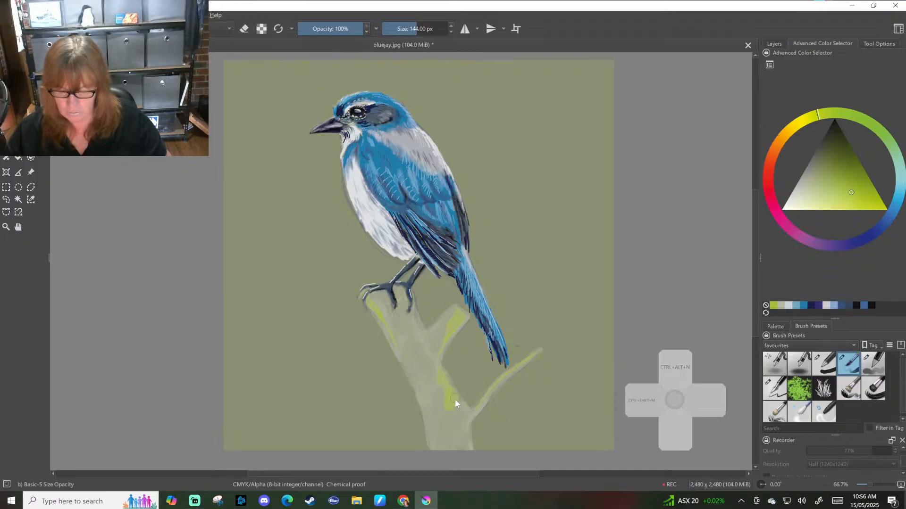
pyautogui.moveTo(455, 399); pyautogui.dragTo(453, 415)
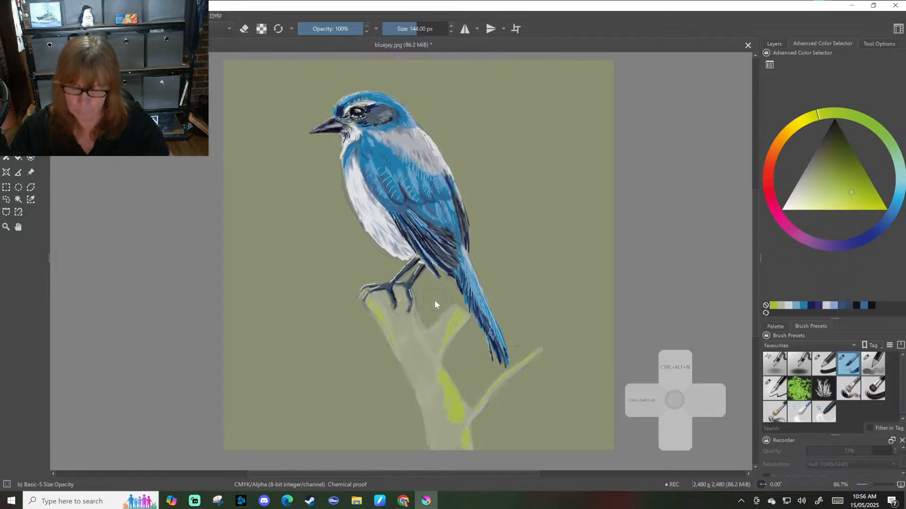
pyautogui.moveTo(448, 327); pyautogui.dragTo(431, 355)
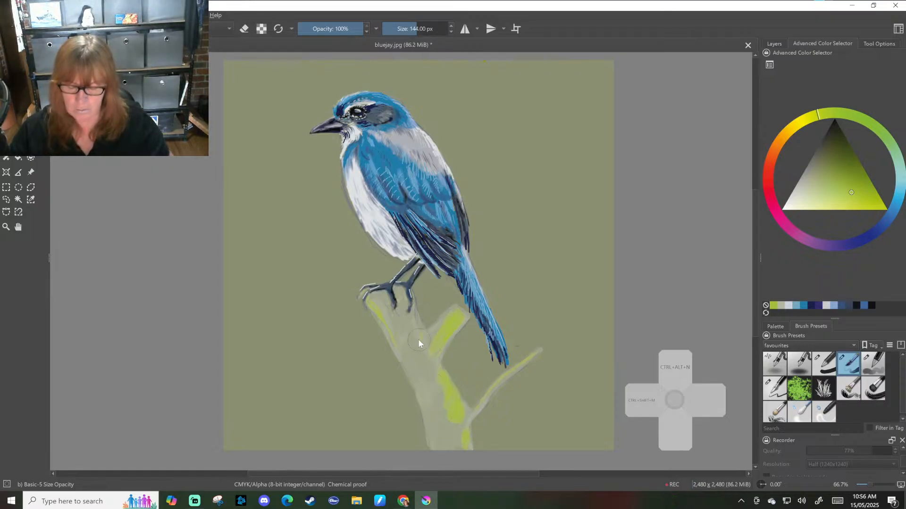
# Reduce the brush to 68 px, paint yellow-green accents on the trunk top beneath the bird's feet, and soften the accents with Blender Blur.
pyautogui.press('[')
pyautogui.press('[')
pyautogui.press('[')
pyautogui.press('[')
pyautogui.press('[')
pyautogui.press('[')
pyautogui.press('[')
pyautogui.press('[')
pyautogui.press('[')
pyautogui.press('[')
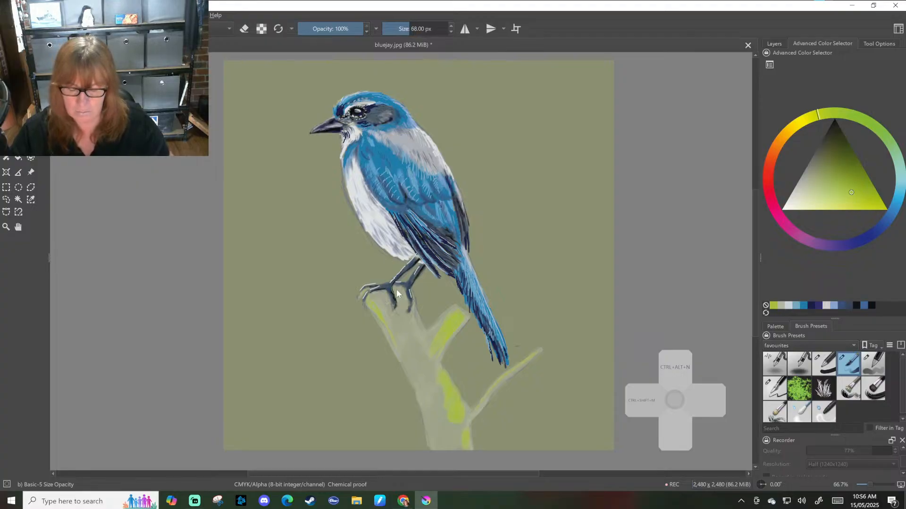
pyautogui.moveTo(399, 290); pyautogui.dragTo(404, 299)
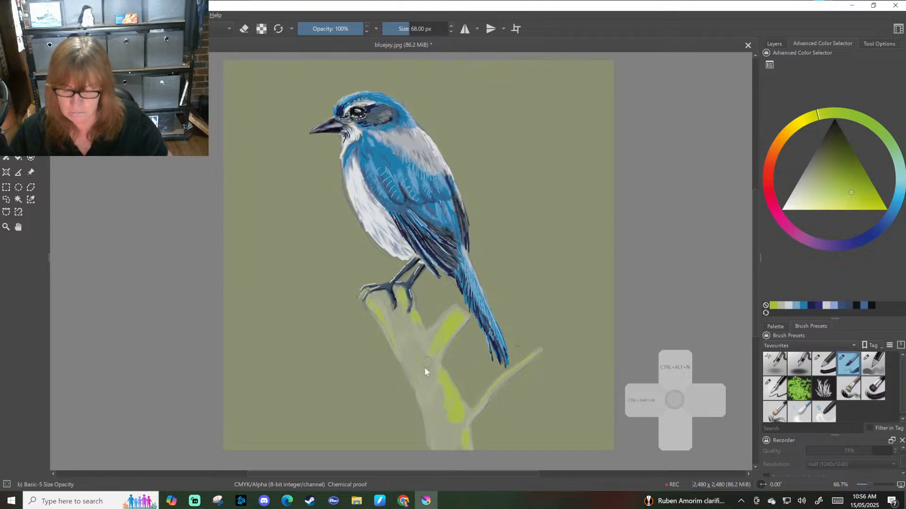
pyautogui.click(799, 411)
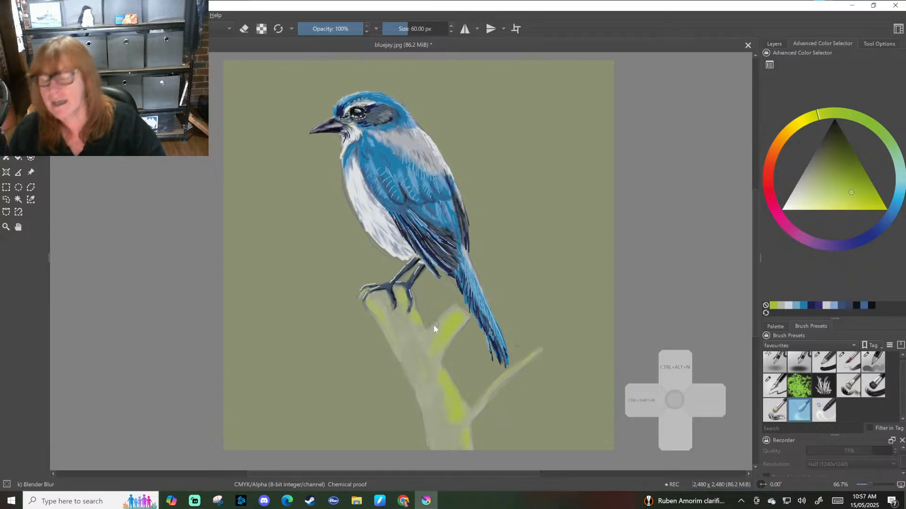
# Choose a dark reddish brown as the painting colour for the branch ends.
pyautogui.click(766, 165)
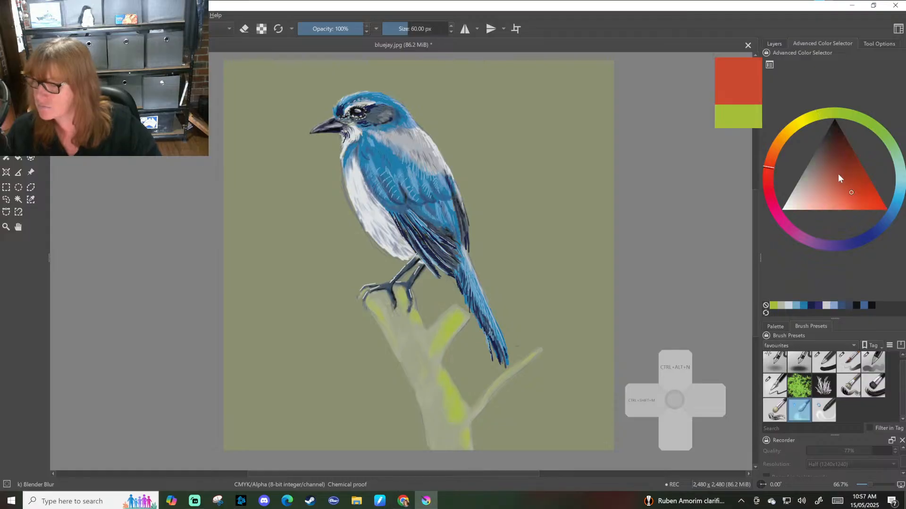
pyautogui.click(845, 176)
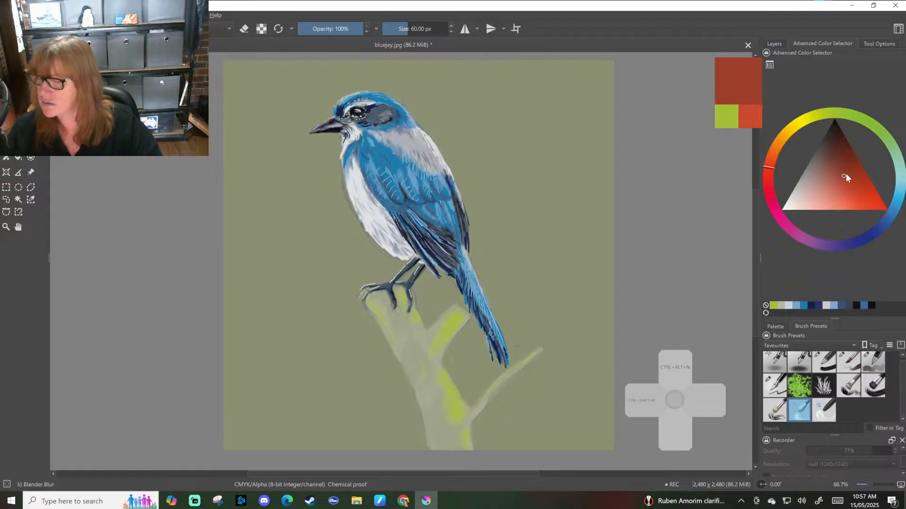
pyautogui.moveTo(771, 170); pyautogui.dragTo(769, 181)
pyautogui.click(770, 165)
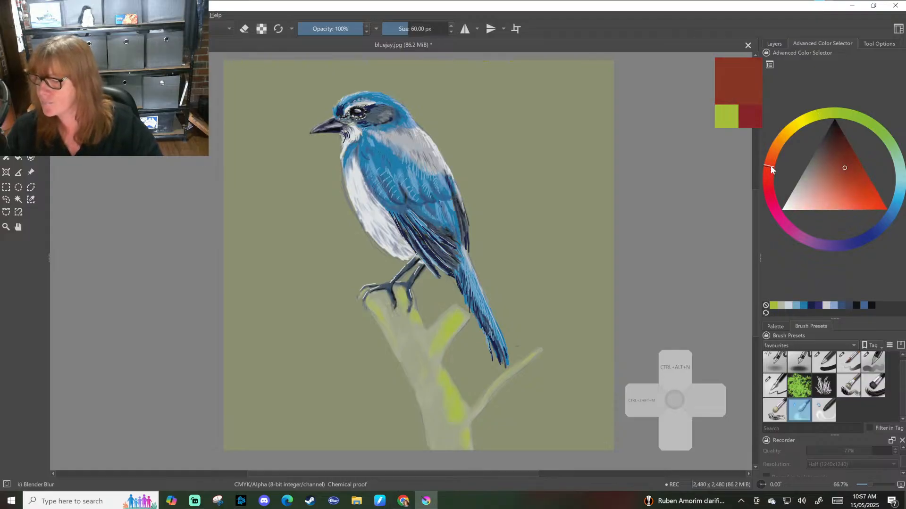
pyautogui.click(854, 192)
pyautogui.moveTo(766, 185)
pyautogui.mouseDown()
pyautogui.moveTo(782, 220)
pyautogui.moveTo(768, 171)
pyautogui.mouseUp()
pyautogui.moveTo(851, 172); pyautogui.dragTo(848, 156)
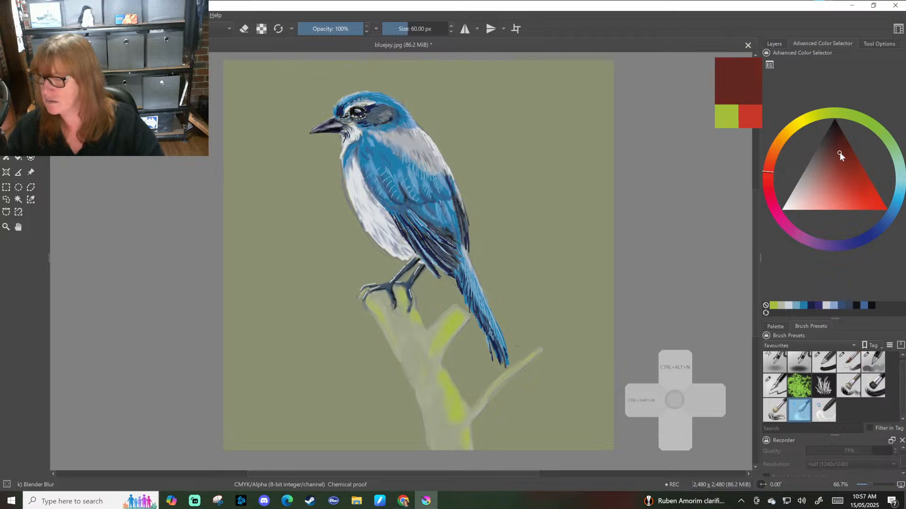
pyautogui.click(768, 166)
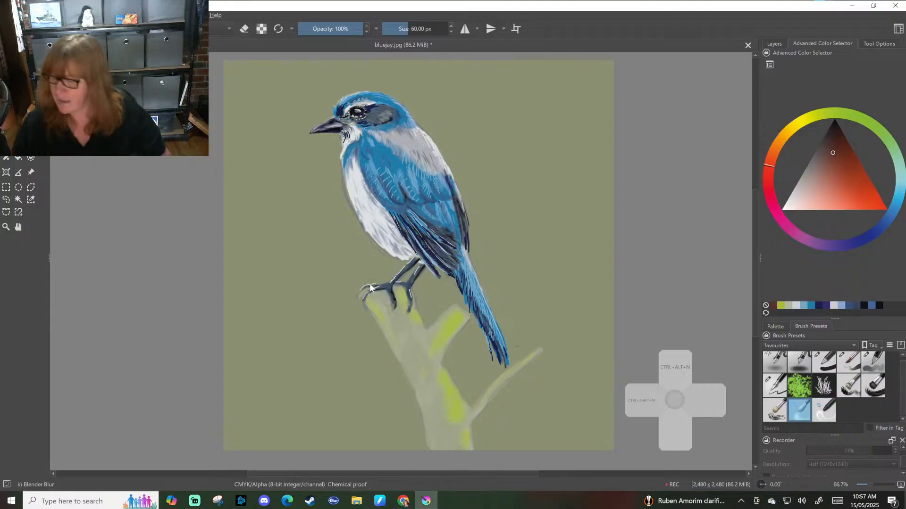
# With the Basic-5 Size Opacity brush at 44 px, paint reddish-brown touches around the bird's feet and on the tips of the fork and twig.
pyautogui.press('/')
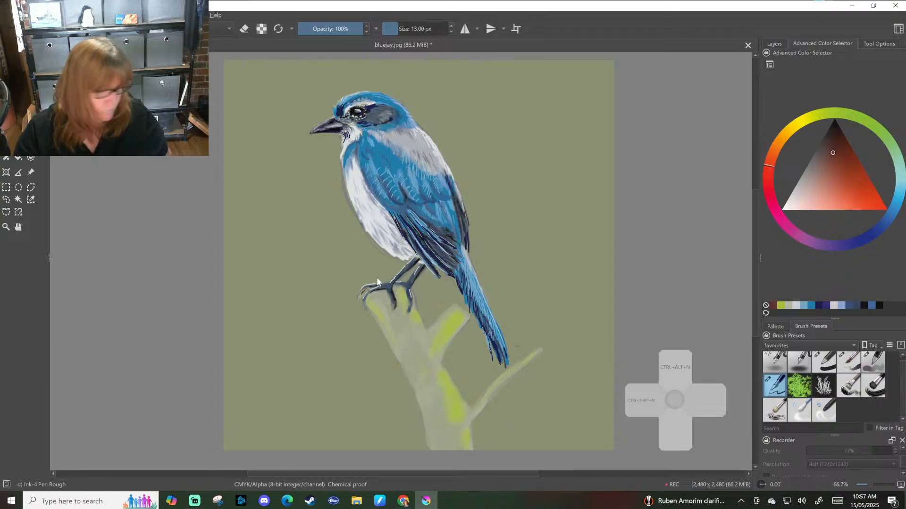
pyautogui.click(848, 362)
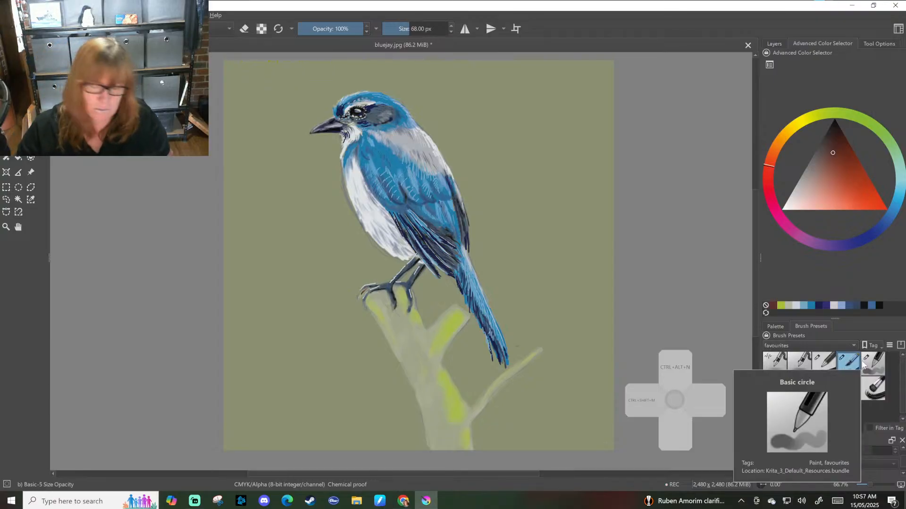
pyautogui.press('[')
pyautogui.press('[')
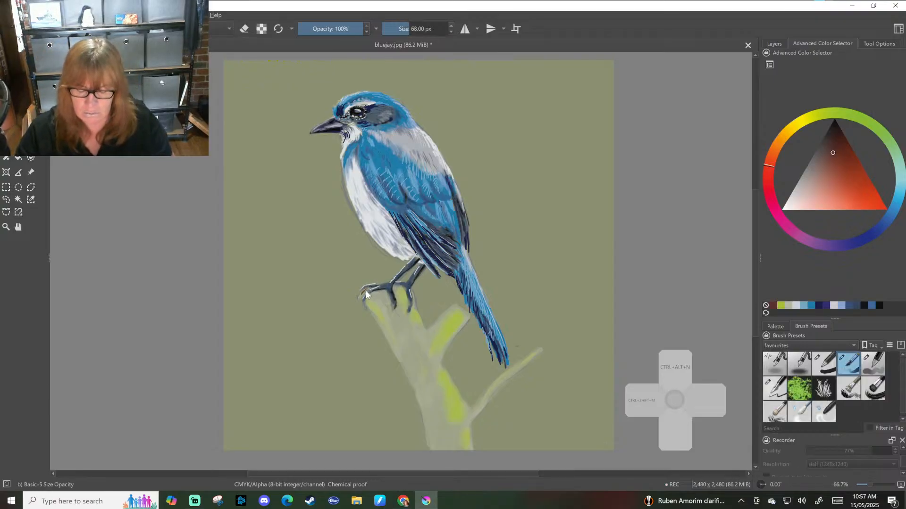
pyautogui.press('[')
pyautogui.press('[')
pyautogui.press('[')
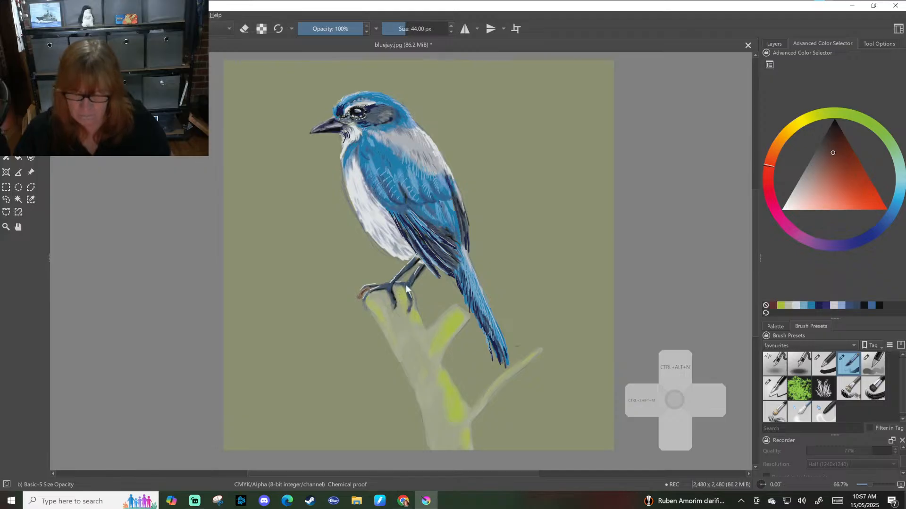
pyautogui.moveTo(396, 289); pyautogui.dragTo(404, 304)
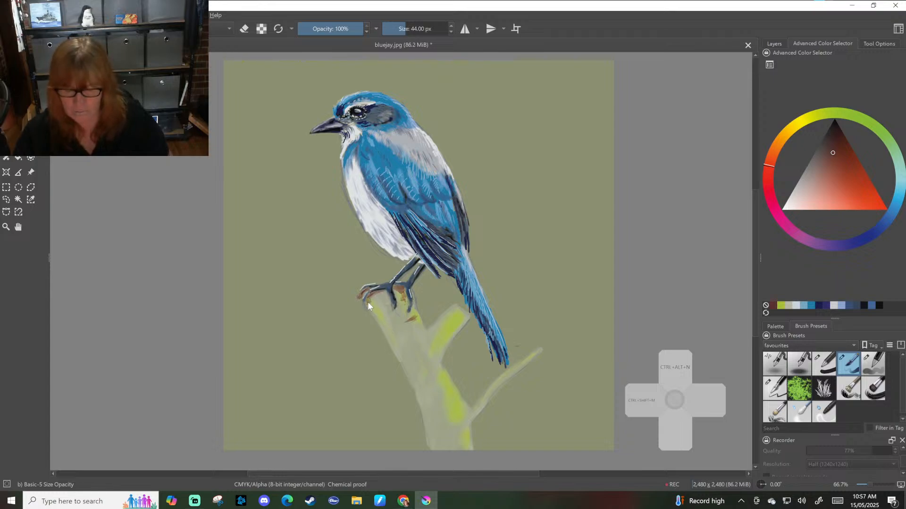
pyautogui.moveTo(454, 309); pyautogui.dragTo(464, 318)
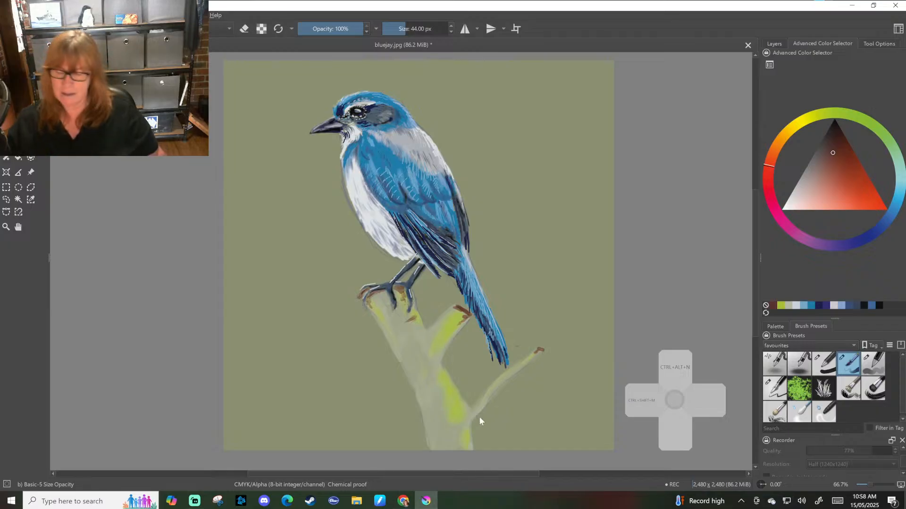
# Paint light grey highlights down the trunk's left edge with the Basic-1 brush at 8 px and soften them with Blender Blur.
pyautogui.click(808, 305)
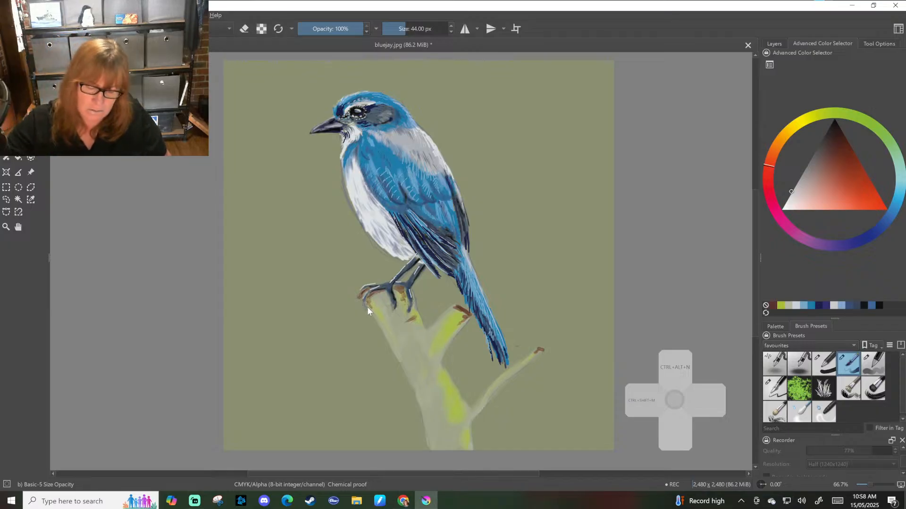
pyautogui.moveTo(367, 307); pyautogui.dragTo(372, 313)
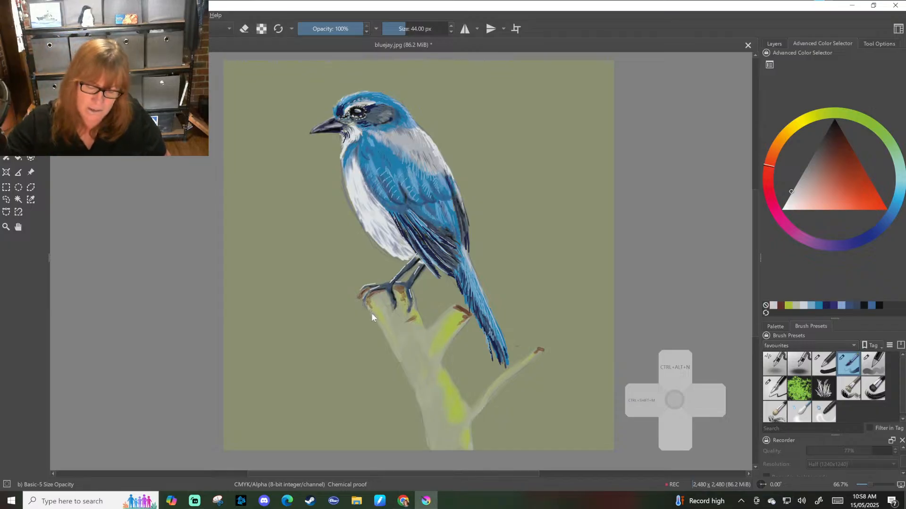
pyautogui.click(830, 360)
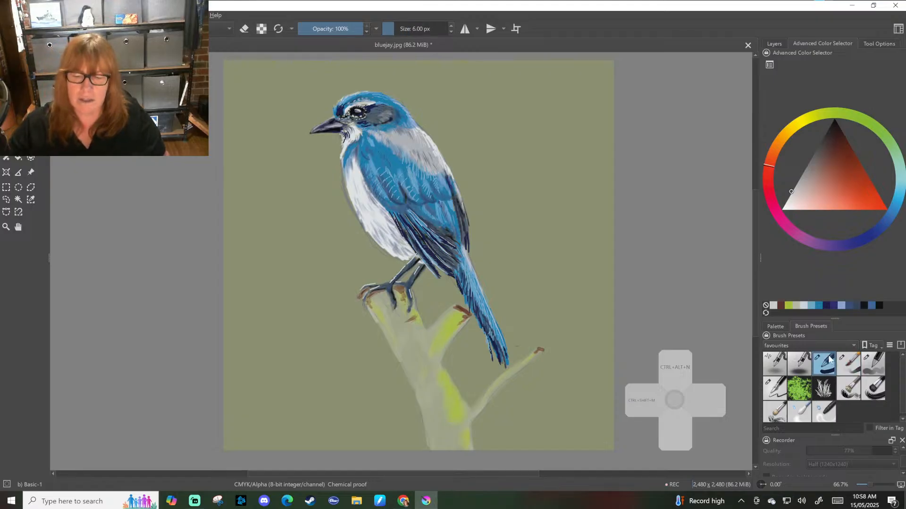
pyautogui.press(']')
pyautogui.press(']')
pyautogui.moveTo(367, 305); pyautogui.dragTo(401, 364)
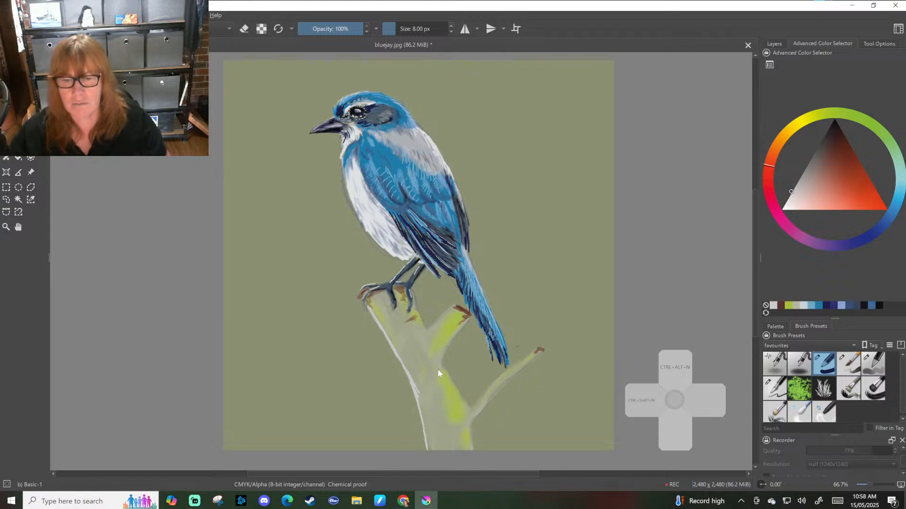
pyautogui.moveTo(420, 381); pyautogui.dragTo(414, 383)
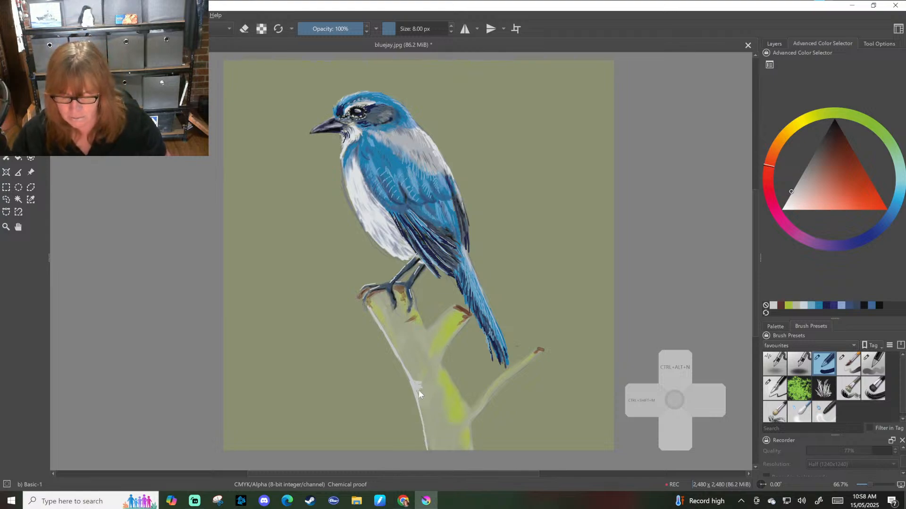
pyautogui.moveTo(423, 403); pyautogui.dragTo(424, 407)
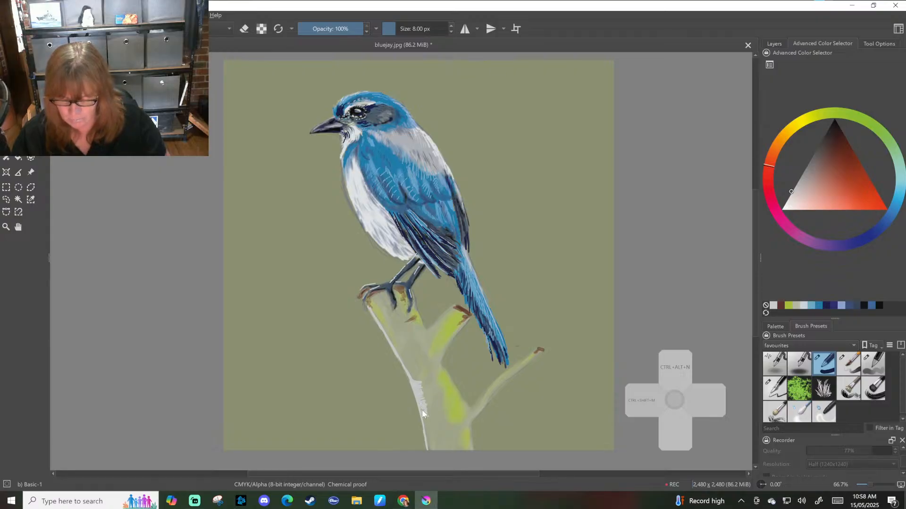
pyautogui.moveTo(428, 419); pyautogui.dragTo(424, 420)
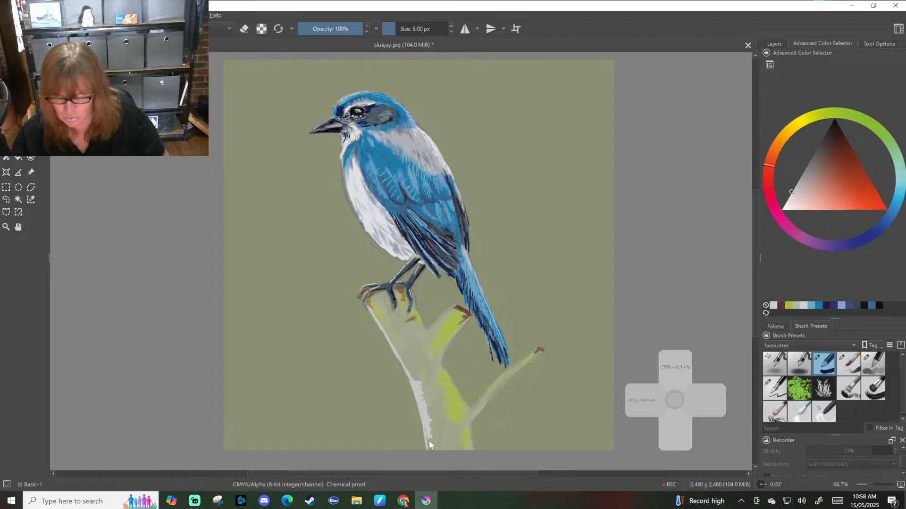
pyautogui.click(799, 412)
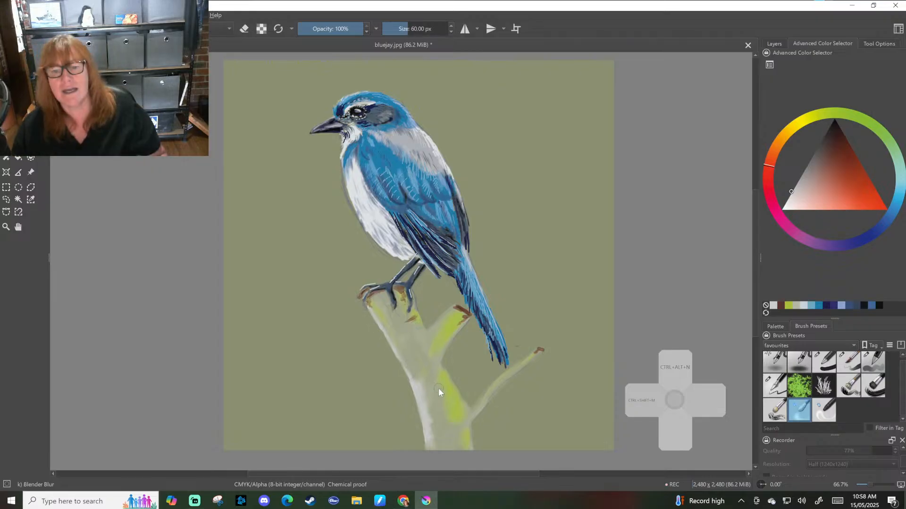
# With the Basic-1 brush at 8 px, paint light grey highlights along the thin twig and the right fork's upper edge.
pyautogui.click(826, 362)
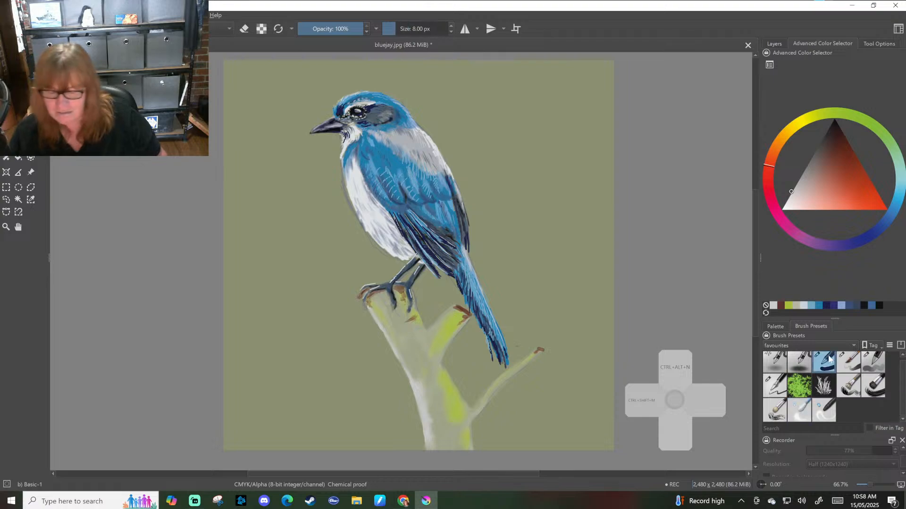
pyautogui.moveTo(482, 400); pyautogui.dragTo(487, 390)
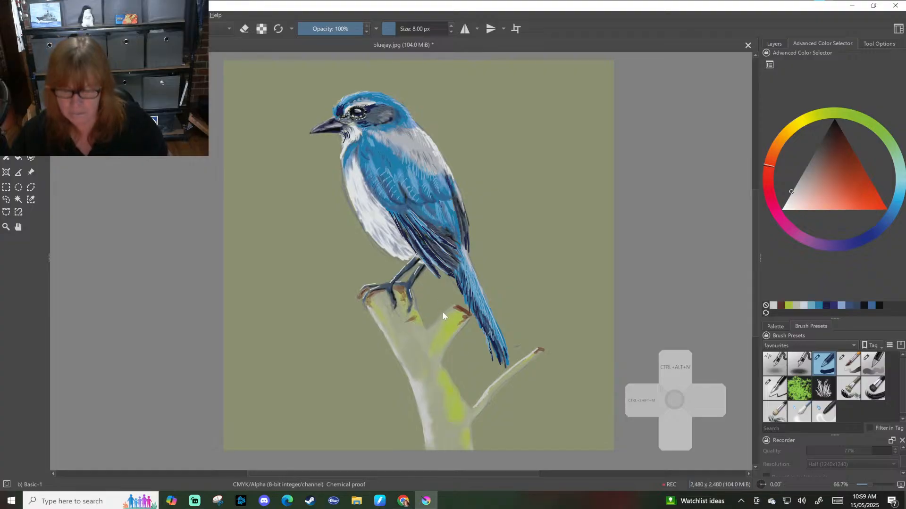
pyautogui.moveTo(450, 306); pyautogui.dragTo(430, 328)
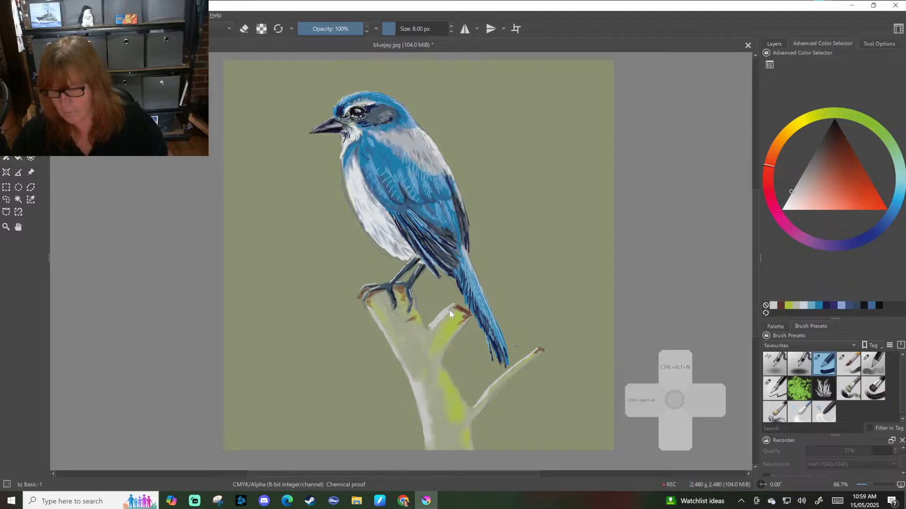
pyautogui.moveTo(449, 310); pyautogui.dragTo(457, 305)
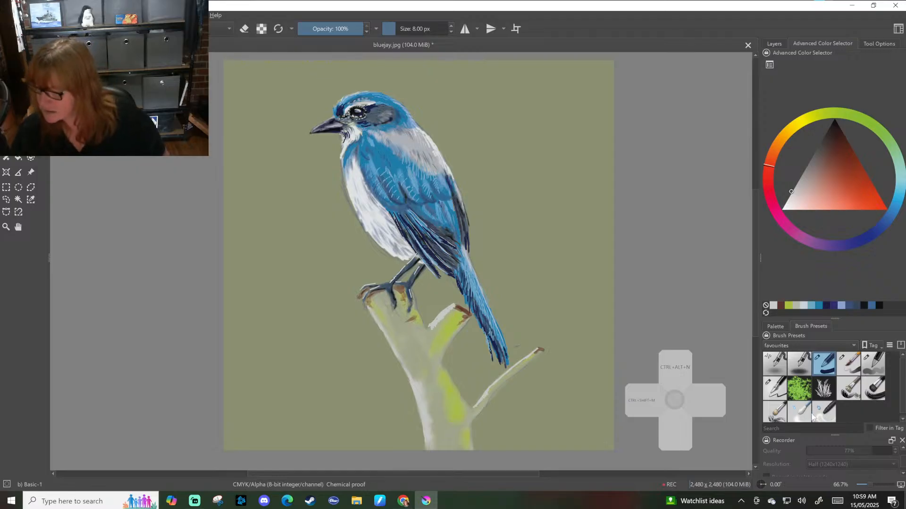
# Blend the highlights on the right fork and the thin twig with the Blender Blur brush at 60 px.
pyautogui.click(799, 411)
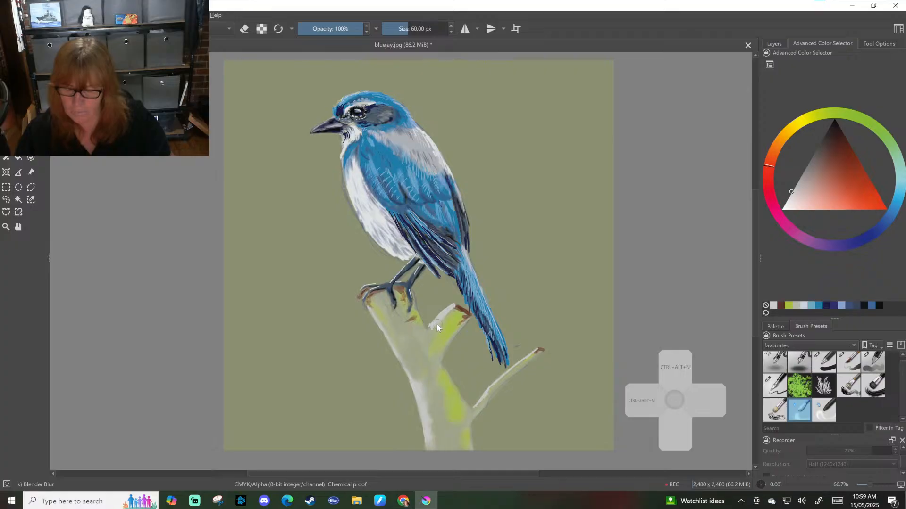
pyautogui.moveTo(451, 310); pyautogui.dragTo(462, 318)
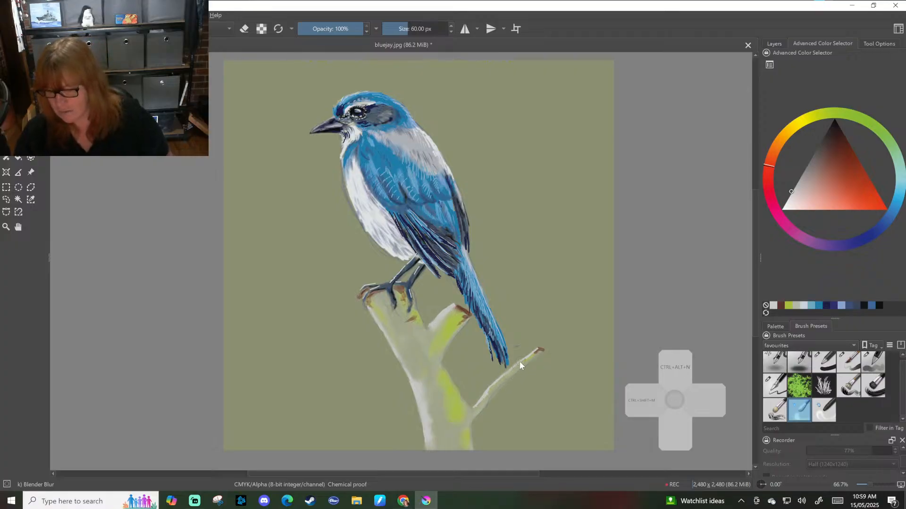
pyautogui.moveTo(519, 362)
pyautogui.mouseDown()
pyautogui.moveTo(534, 353)
pyautogui.moveTo(476, 407)
pyautogui.mouseUp()
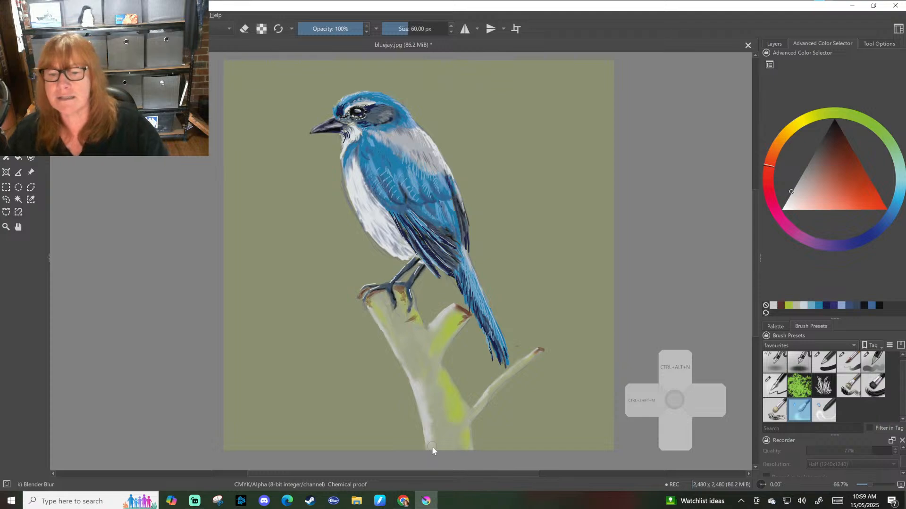
# Choose a dark orange-brown as the painting colour for the bark details.
pyautogui.click(844, 162)
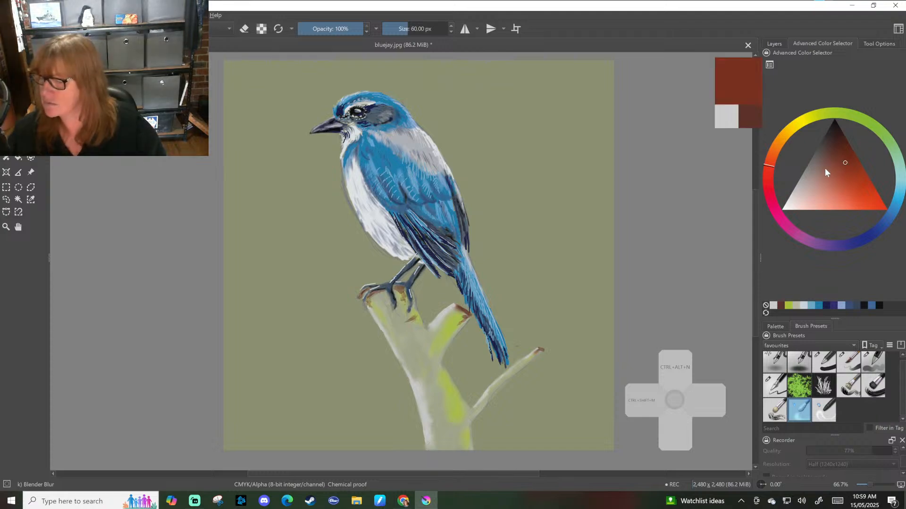
pyautogui.click(769, 170)
pyautogui.moveTo(844, 157); pyautogui.dragTo(837, 147)
pyautogui.click(768, 169)
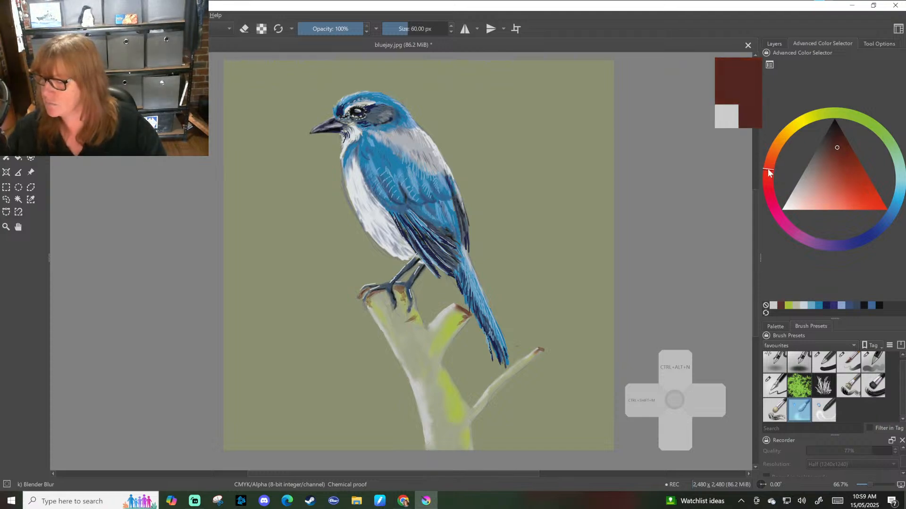
pyautogui.moveTo(768, 170)
pyautogui.mouseDown()
pyautogui.moveTo(840, 257)
pyautogui.moveTo(788, 229)
pyautogui.moveTo(774, 208)
pyautogui.moveTo(770, 160)
pyautogui.mouseUp()
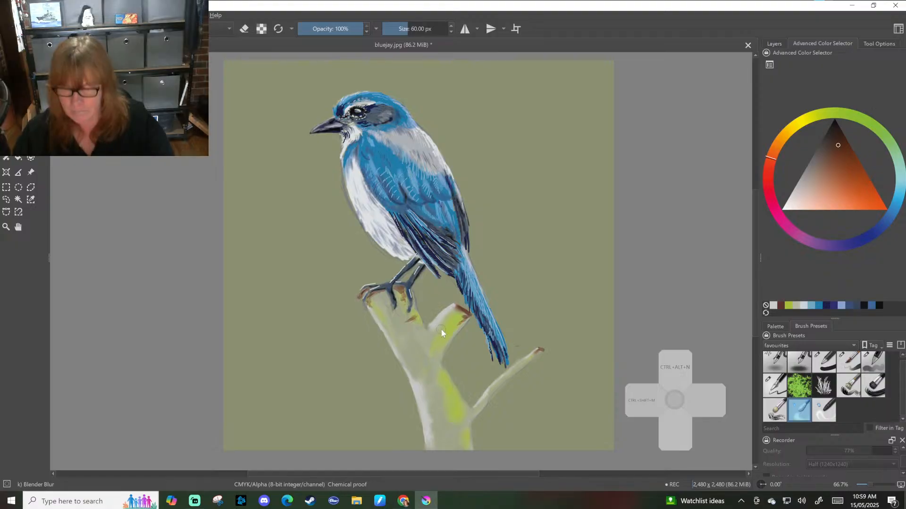
# With the Basic-1 brush at 6 px, paint short dark brown bark marks where the right fork joins the trunk.
pyautogui.moveTo(445, 332); pyautogui.dragTo(441, 348)
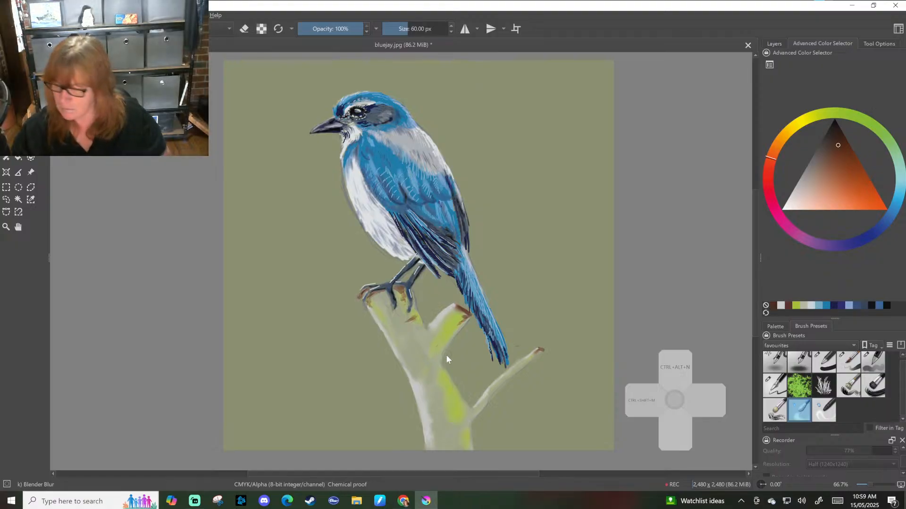
pyautogui.click(819, 366)
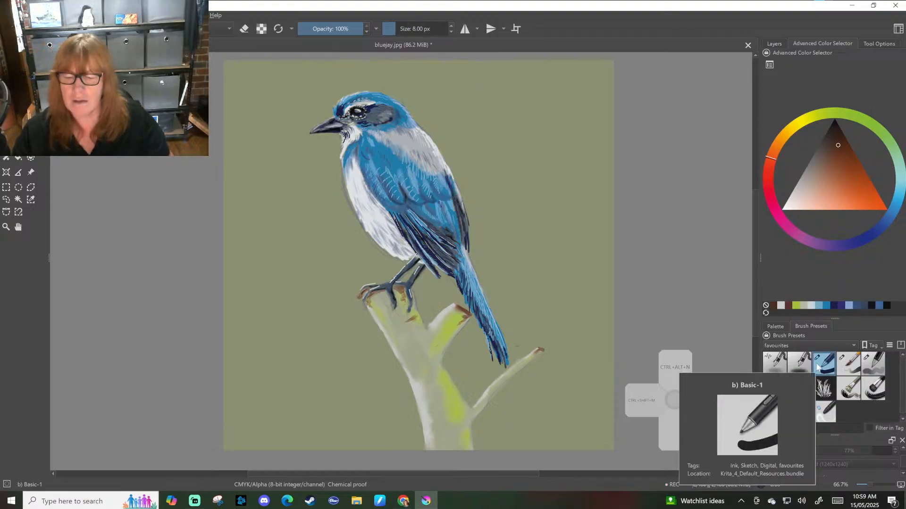
pyautogui.press('[')
pyautogui.press('[')
pyautogui.press('[')
pyautogui.moveTo(435, 351); pyautogui.dragTo(440, 351)
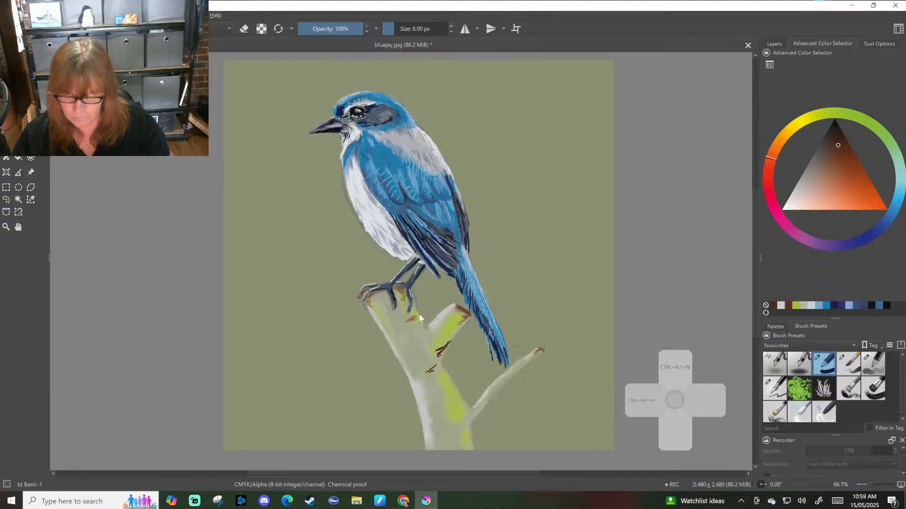
# Paint a dark brown patch on the trunk's edge below the bird's foot and blend the bark marks with Blender Blur at 60 px.
pyautogui.press('[')
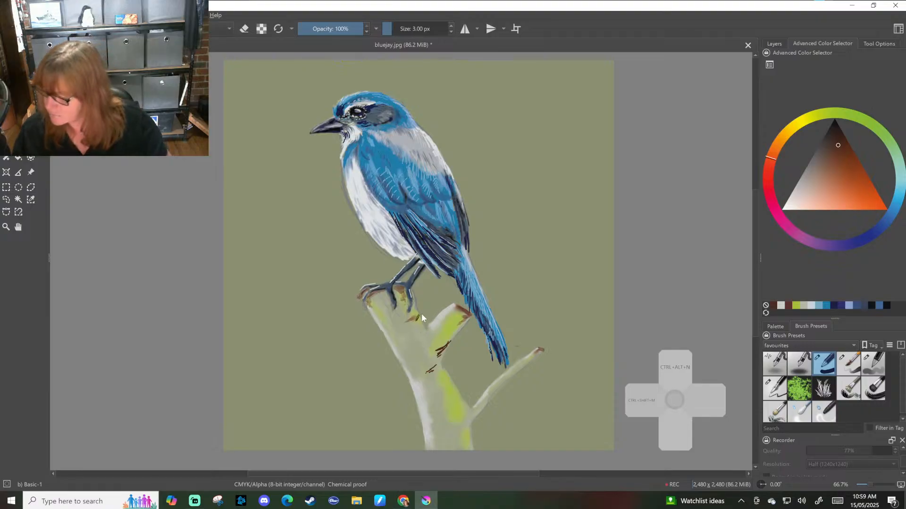
pyautogui.click(847, 367)
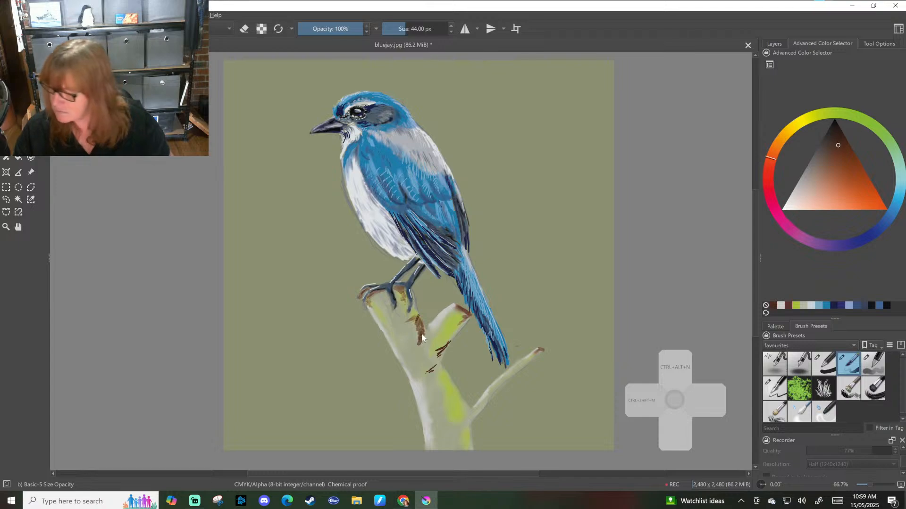
pyautogui.click(799, 412)
pyautogui.moveTo(420, 341)
pyautogui.mouseDown()
pyautogui.moveTo(414, 319)
pyautogui.moveTo(405, 324)
pyautogui.mouseUp()
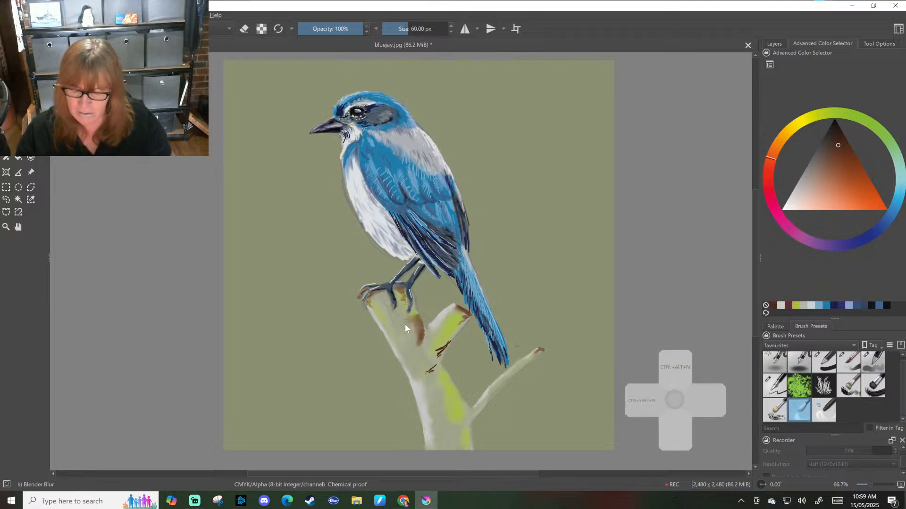
pyautogui.moveTo(439, 349); pyautogui.dragTo(433, 363)
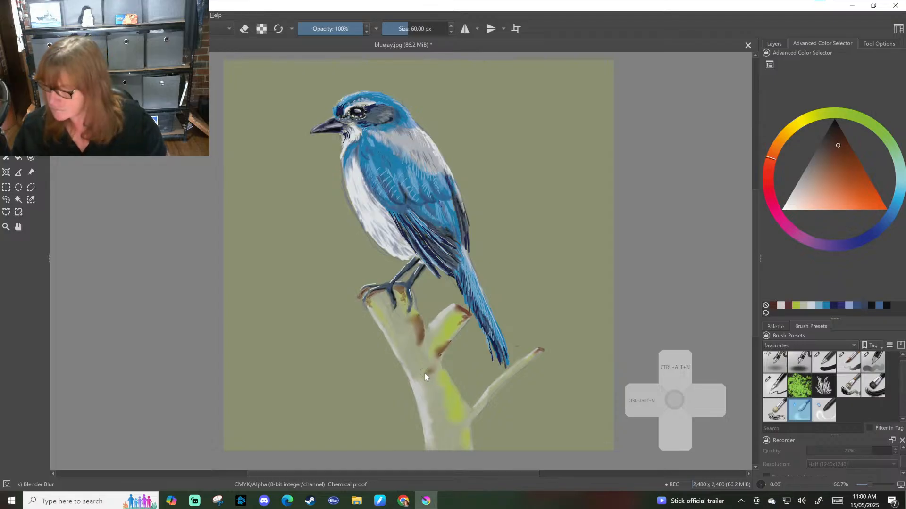
# With the Basic-1 brush enlarged to 11 px, paint dark brown bark patches on the trunk just below where it forks.
pyautogui.click(825, 365)
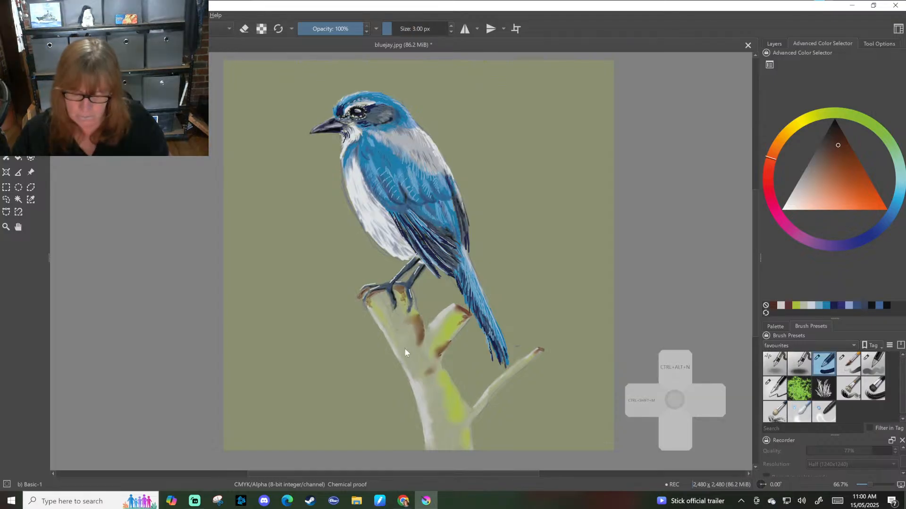
pyautogui.moveTo(404, 350); pyautogui.dragTo(409, 347)
pyautogui.press(']')
pyautogui.press(']')
pyautogui.press(']')
pyautogui.press(']')
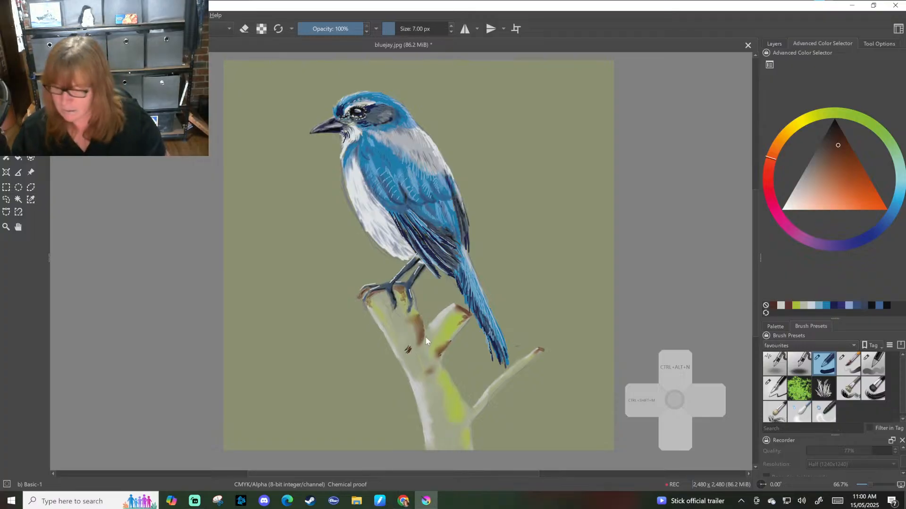
pyautogui.moveTo(410, 351); pyautogui.dragTo(434, 369)
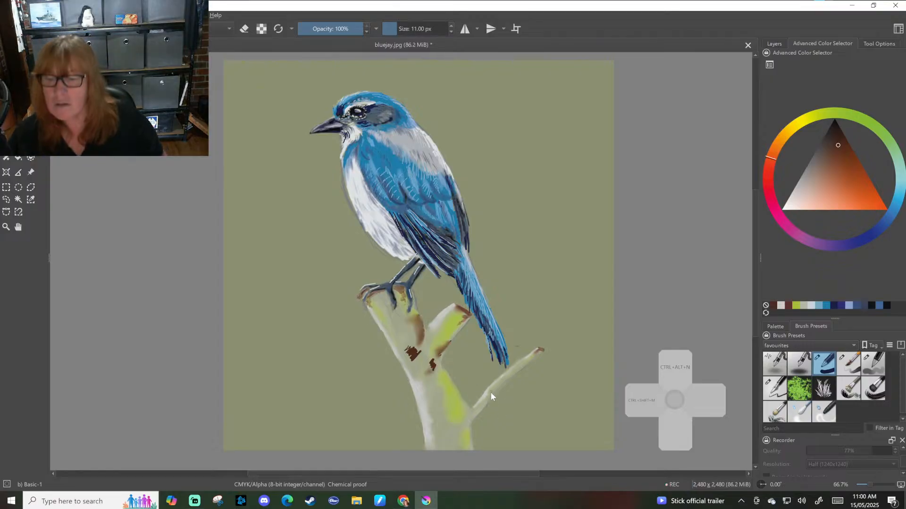
# Paint dark brown shadow lines along the undersides of the thin twig and the right fork, and along the trunk's edge below the foot.
pyautogui.moveTo(539, 350); pyautogui.dragTo(521, 369)
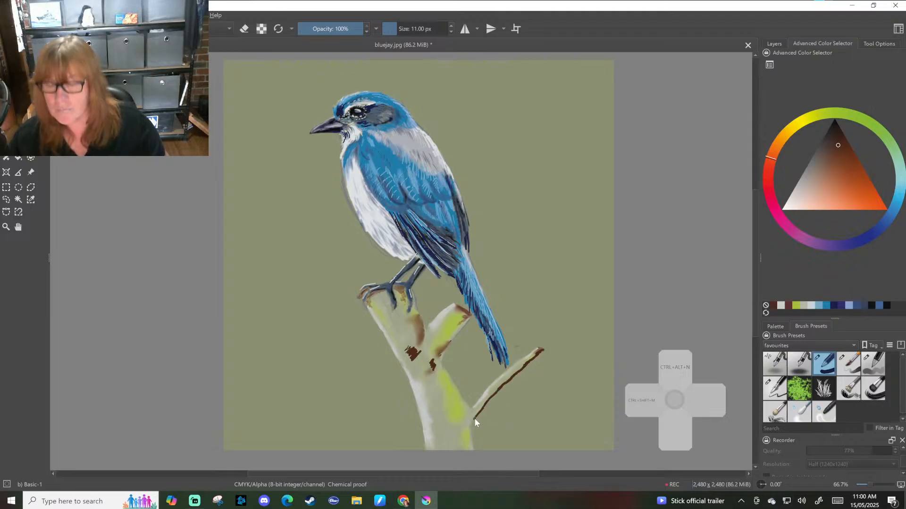
pyautogui.moveTo(473, 420); pyautogui.dragTo(470, 426)
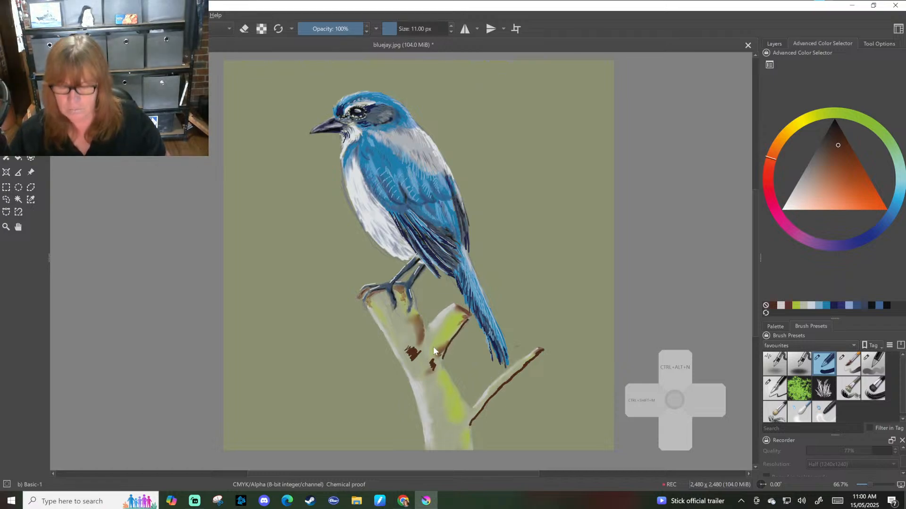
pyautogui.moveTo(439, 348); pyautogui.dragTo(433, 356)
pyautogui.moveTo(418, 311); pyautogui.dragTo(422, 318)
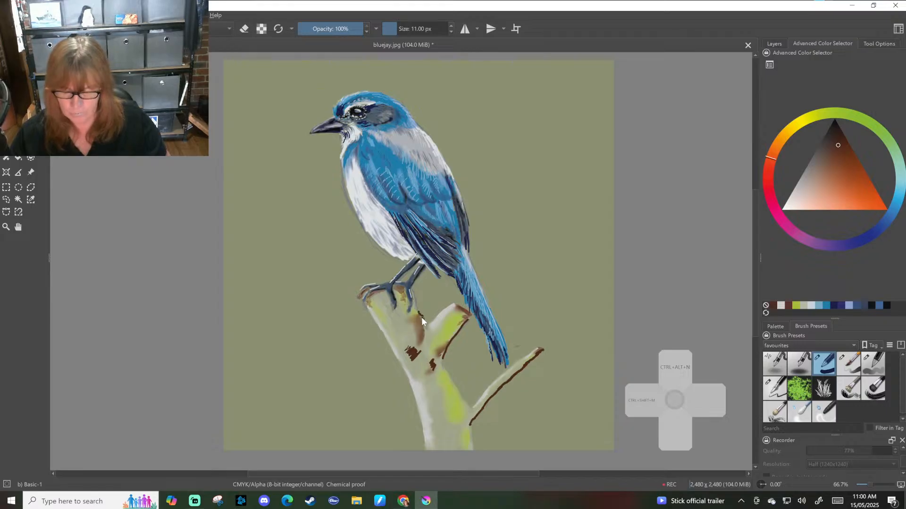
# Paint short dark brown bark marks down the lower trunk and across the upper trunk, plus a small knot on the thin twig.
pyautogui.moveTo(443, 382)
pyautogui.mouseDown()
pyautogui.moveTo(436, 390)
pyautogui.moveTo(450, 410)
pyautogui.mouseUp()
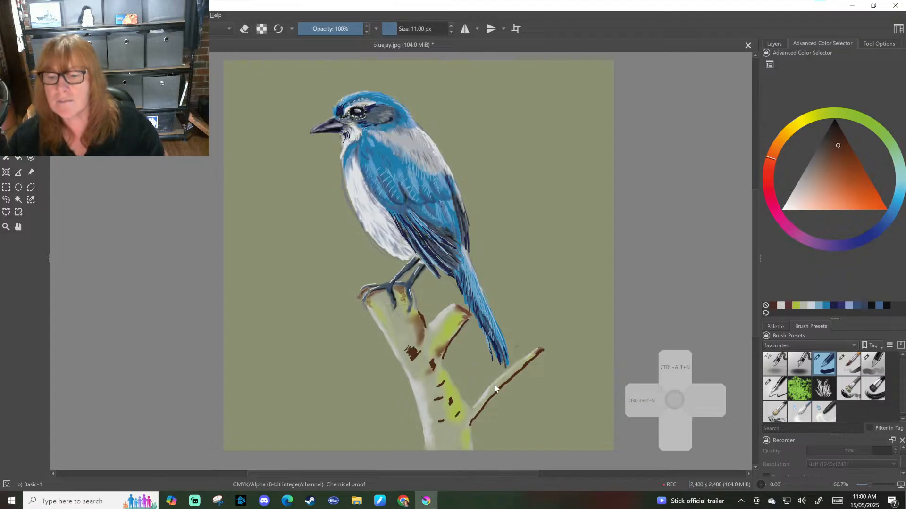
pyautogui.moveTo(513, 376); pyautogui.dragTo(511, 372)
pyautogui.click(511, 372)
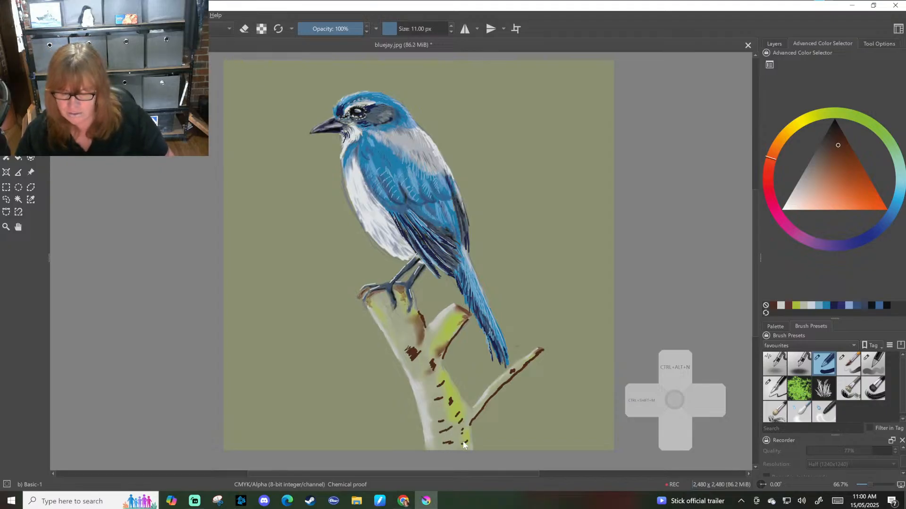
pyautogui.moveTo(405, 320); pyautogui.dragTo(404, 334)
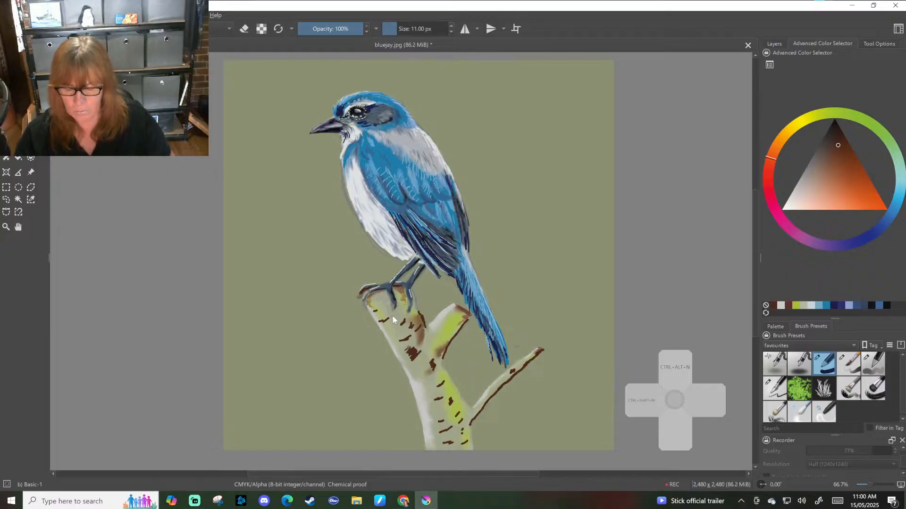
# Soften the dark brown bark marks along the whole trunk with the Blender Blur brush at 60 px.
pyautogui.click(799, 412)
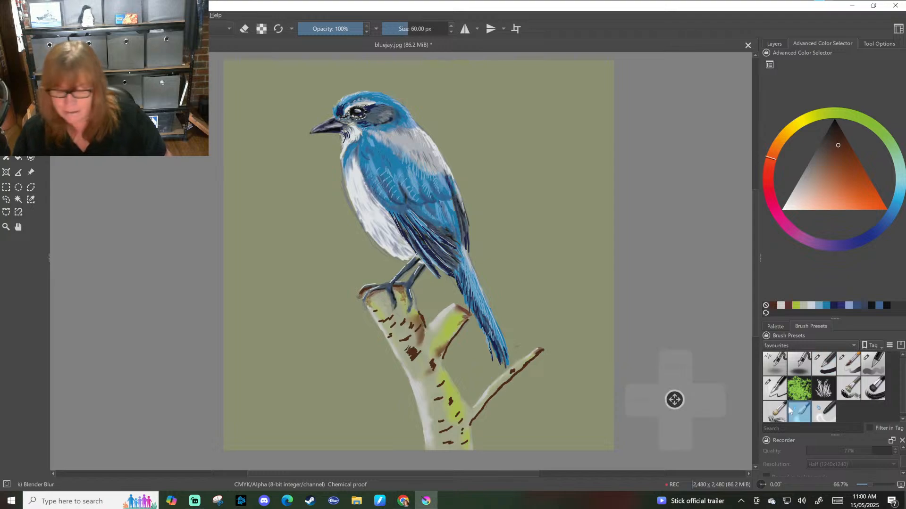
pyautogui.moveTo(380, 317)
pyautogui.mouseDown()
pyautogui.moveTo(408, 322)
pyautogui.moveTo(402, 335)
pyautogui.moveTo(420, 327)
pyautogui.moveTo(401, 343)
pyautogui.moveTo(407, 337)
pyautogui.moveTo(418, 354)
pyautogui.mouseUp()
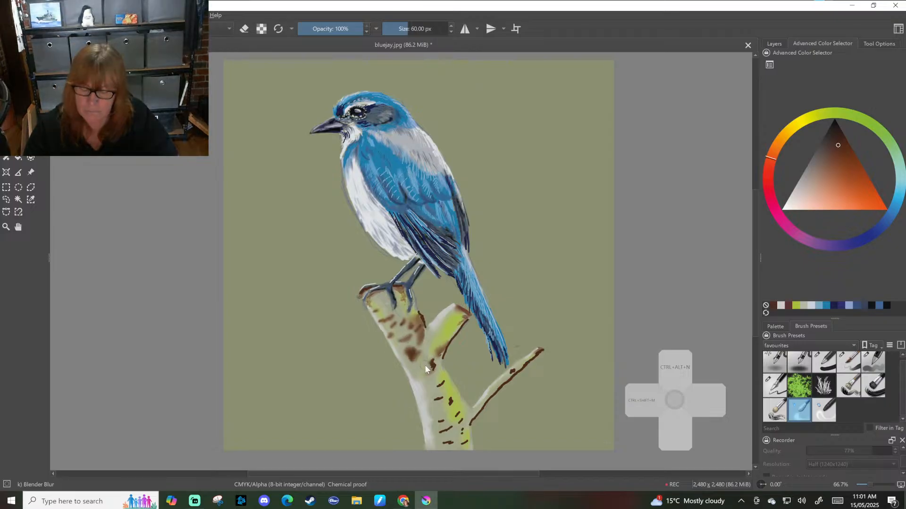
pyautogui.moveTo(415, 315); pyautogui.dragTo(423, 327)
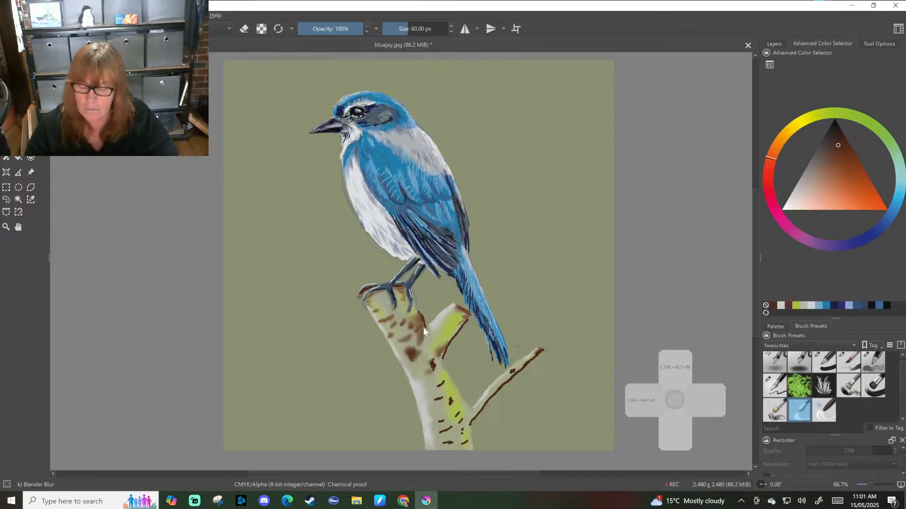
pyautogui.moveTo(435, 367)
pyautogui.mouseDown()
pyautogui.moveTo(444, 382)
pyautogui.moveTo(424, 396)
pyautogui.moveTo(451, 399)
pyautogui.moveTo(461, 423)
pyautogui.mouseUp()
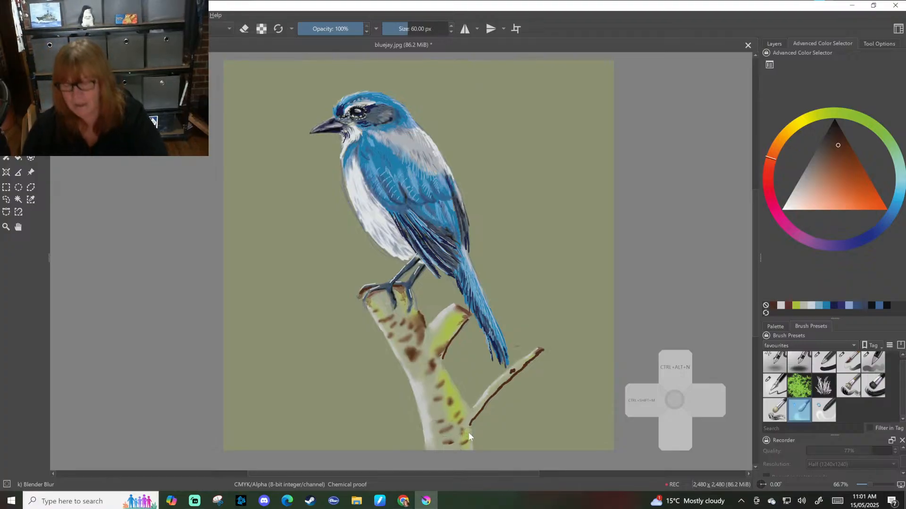
# Choose a light golden orange as the painting colour for warm accents on the branch.
pyautogui.moveTo(839, 146); pyautogui.dragTo(817, 190)
pyautogui.moveTo(770, 158); pyautogui.dragTo(773, 150)
pyautogui.moveTo(818, 179)
pyautogui.mouseDown()
pyautogui.moveTo(811, 202)
pyautogui.moveTo(826, 207)
pyautogui.mouseUp()
pyautogui.click(845, 206)
pyautogui.click(836, 205)
pyautogui.moveTo(773, 151); pyautogui.dragTo(783, 135)
pyautogui.click(830, 203)
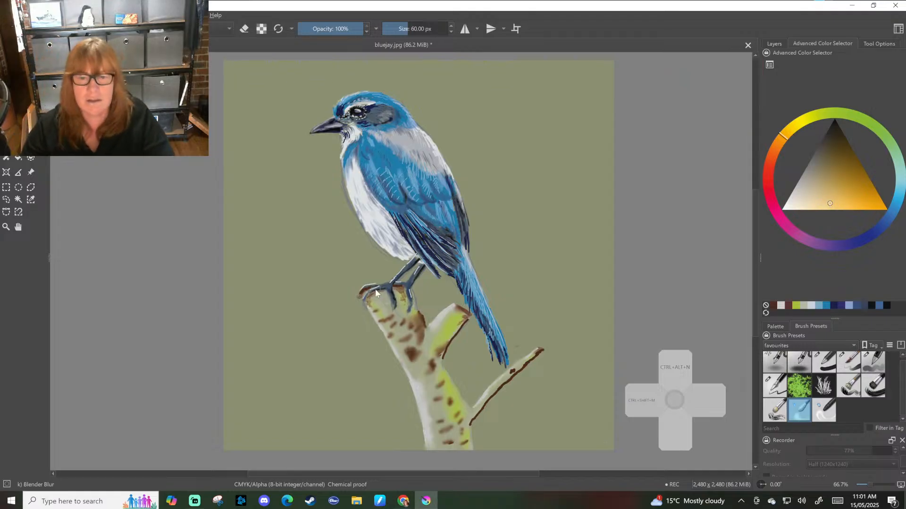
# With the Basic-1 brush at 11 px and 30% opacity, paint light golden touches on the trunk and the right fork.
pyautogui.moveTo(377, 298); pyautogui.dragTo(374, 300)
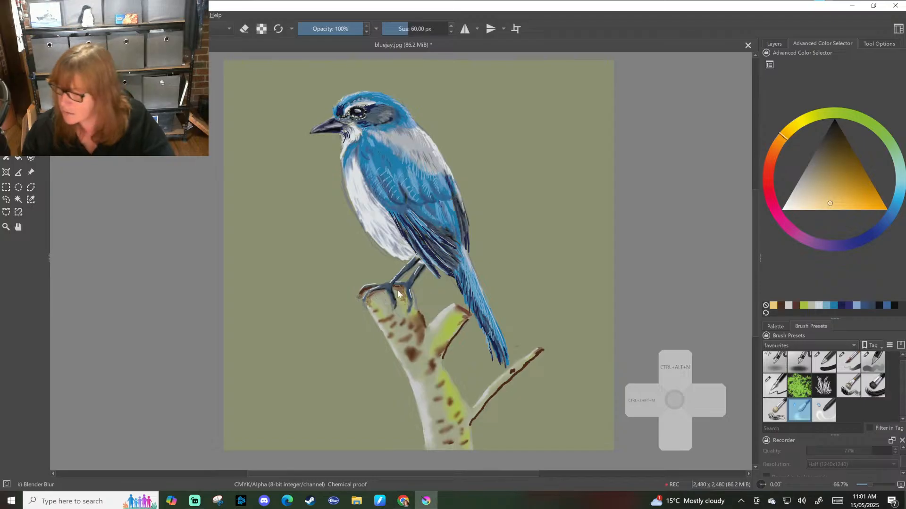
pyautogui.press('/')
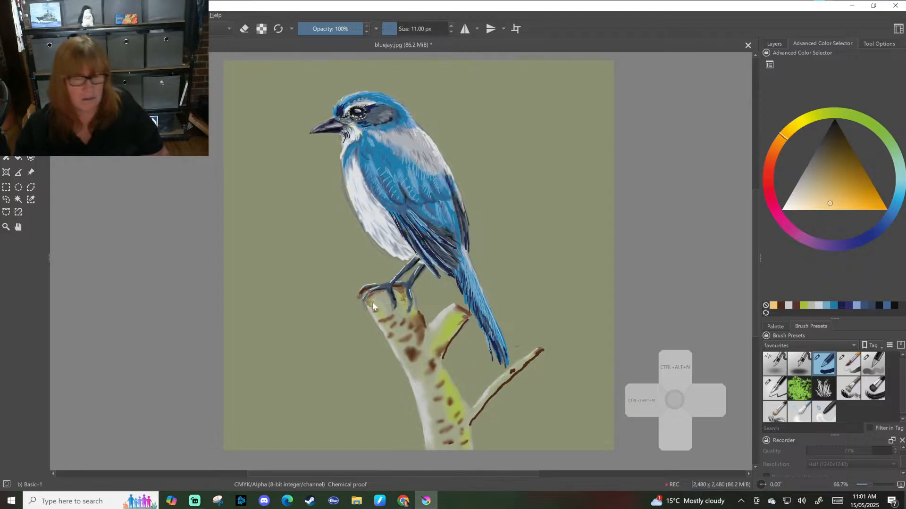
pyautogui.press('e')
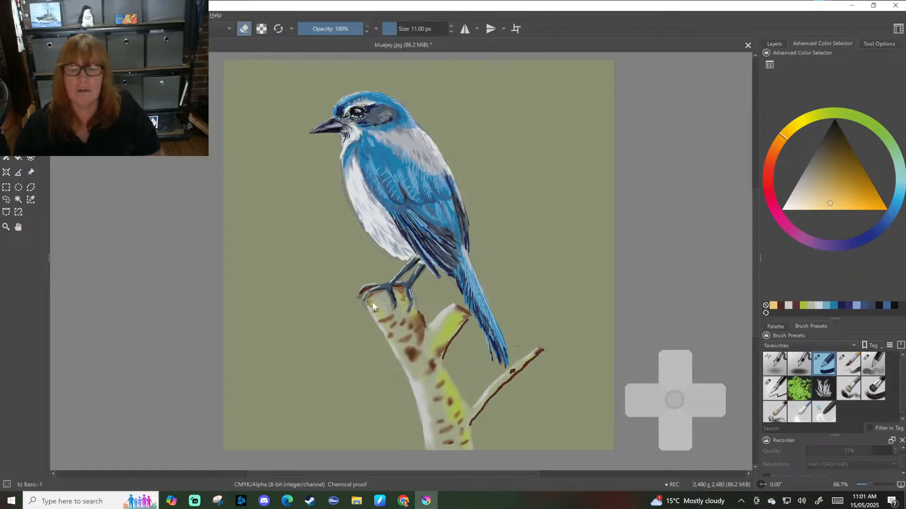
pyautogui.press('[')
pyautogui.press('i')
pyautogui.press('i')
pyautogui.press('i')
pyautogui.press('i')
pyautogui.press('i')
pyautogui.press('i')
pyautogui.press('i')
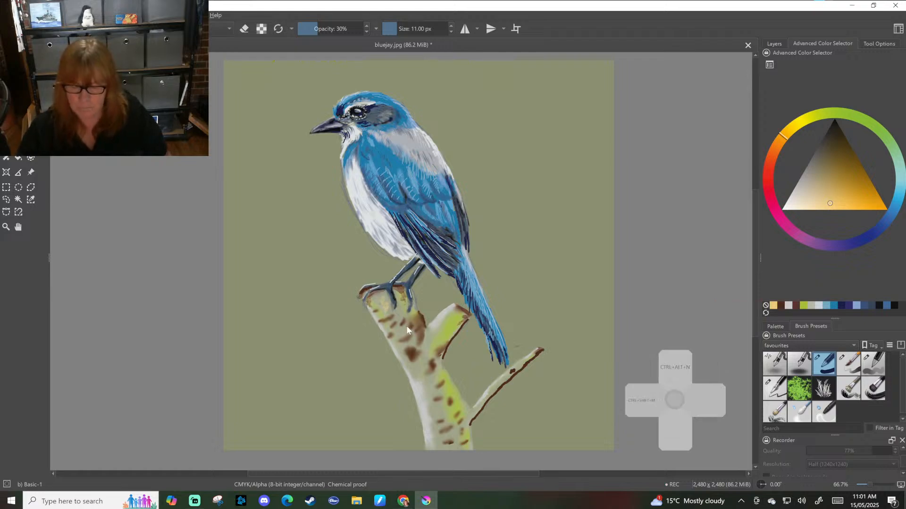
pyautogui.moveTo(434, 333); pyautogui.dragTo(434, 338)
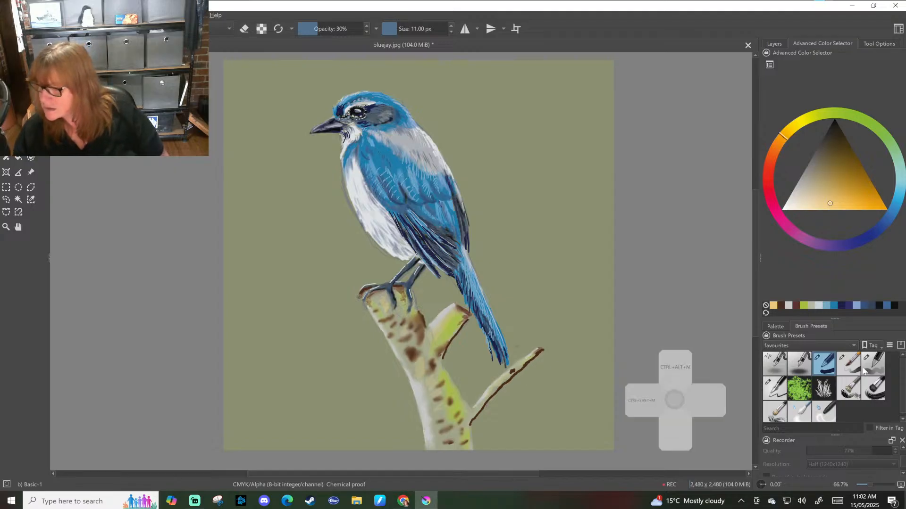
# Blend the thin twig, the right fork and the trunk top using Blender Smear at 50 px and Blender Blur at 55 px.
pyautogui.click(824, 410)
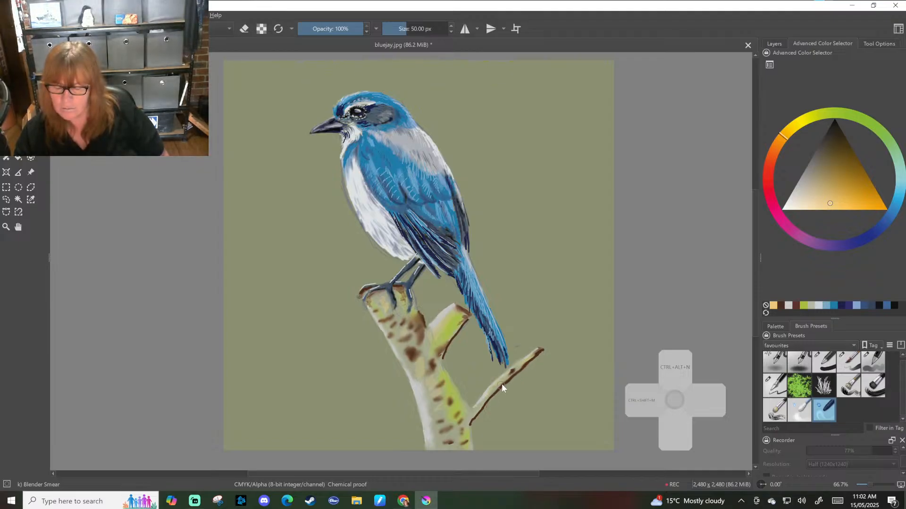
pyautogui.click(799, 411)
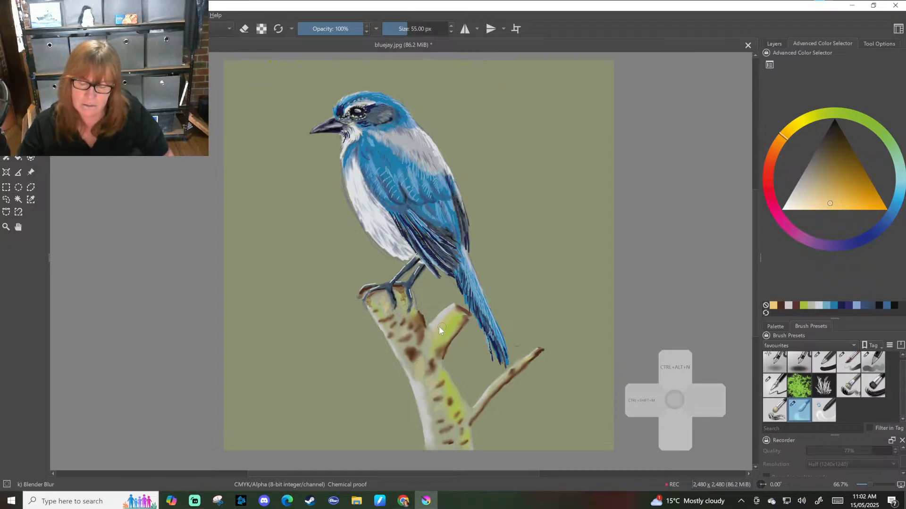
pyautogui.moveTo(383, 299); pyautogui.dragTo(384, 309)
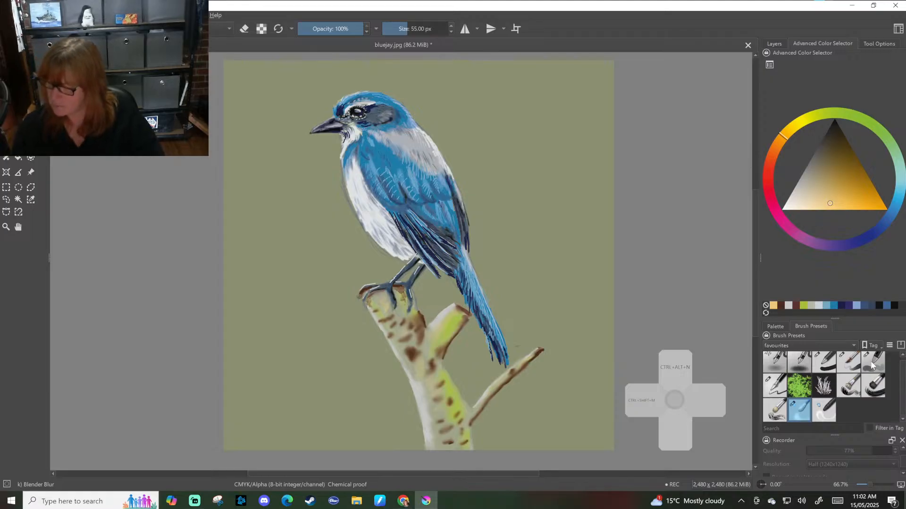
# Choose a slightly darker golden tan, add touches between the trunk's bark marks and work them in with Blender Smear at 50 px.
pyautogui.moveTo(871, 361)
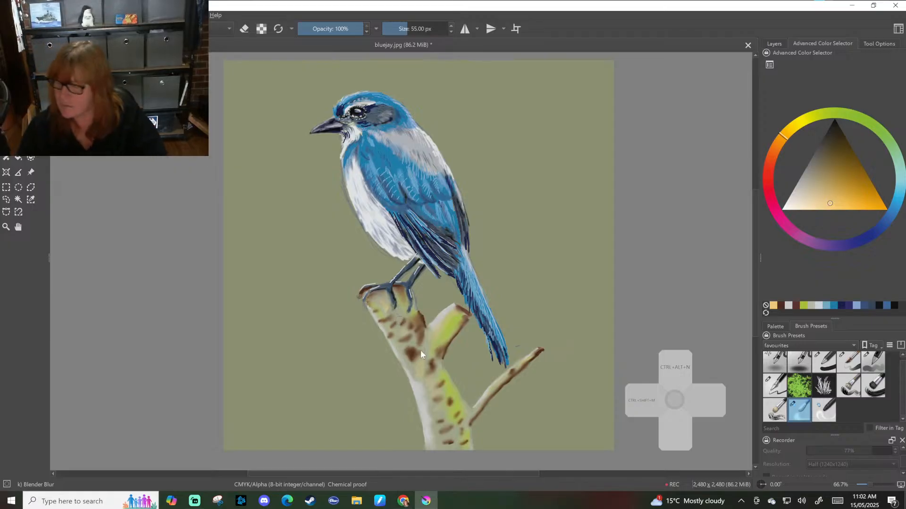
pyautogui.click(831, 200)
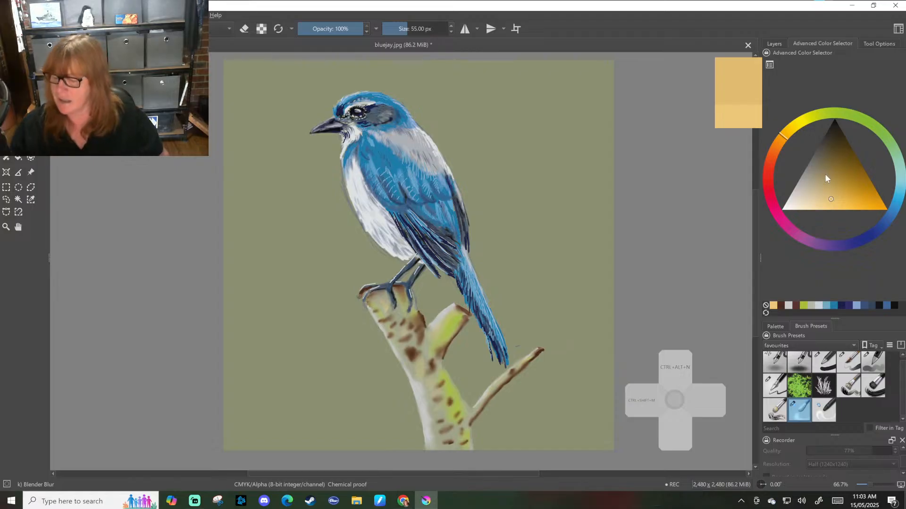
pyautogui.click(867, 363)
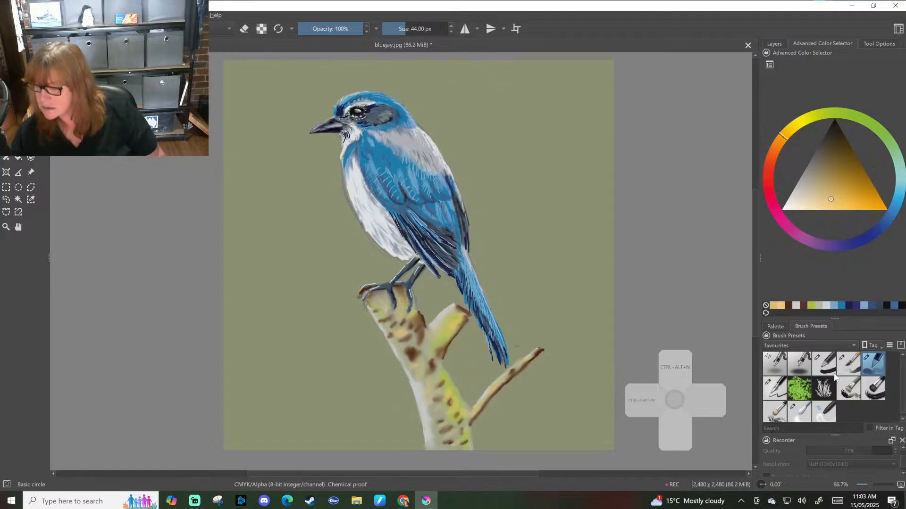
pyautogui.click(815, 405)
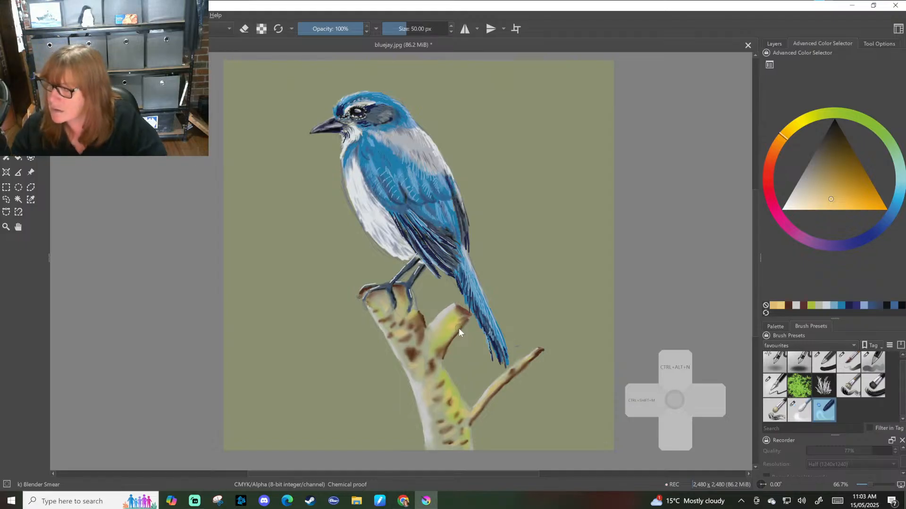
# Choose a dark golden brown and hatch bark texture on the right fork and thin twig with Ink-4 Pen Rough at 13 px.
pyautogui.click(842, 188)
pyautogui.moveTo(842, 188); pyautogui.dragTo(852, 161)
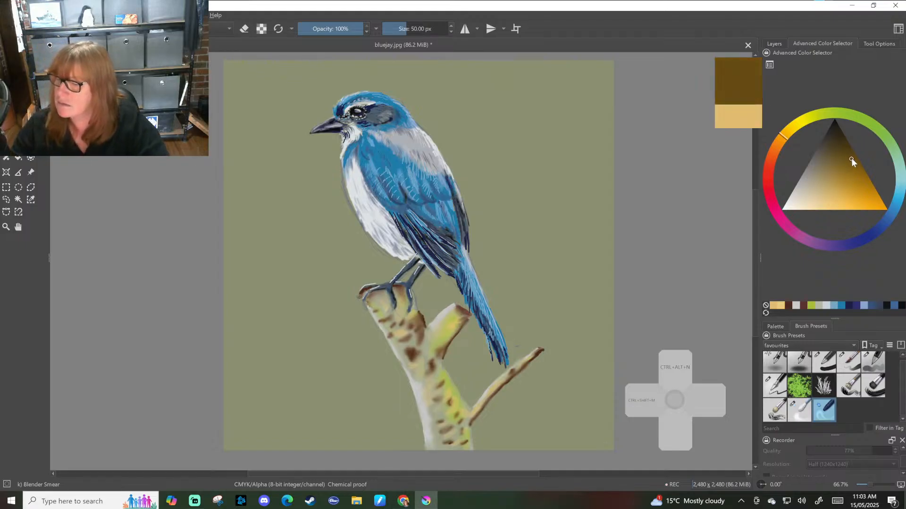
pyautogui.click(774, 386)
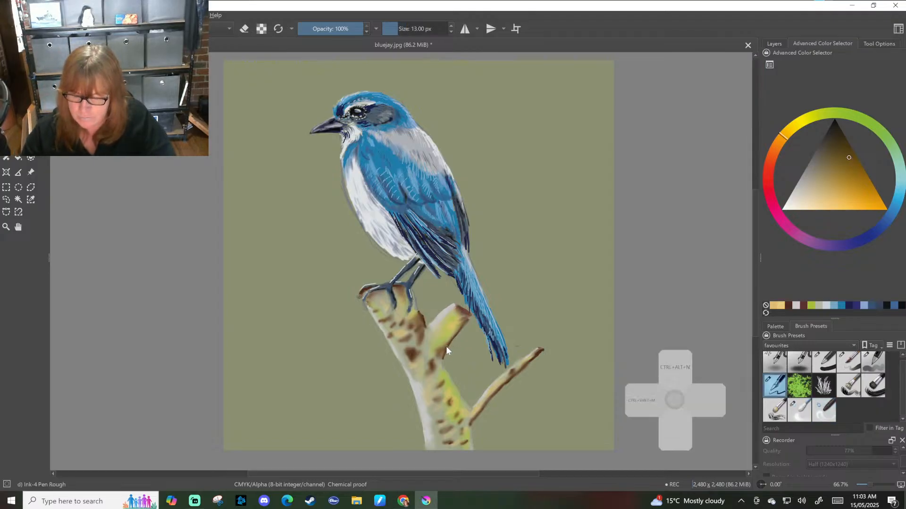
pyautogui.moveTo(445, 346); pyautogui.dragTo(440, 349)
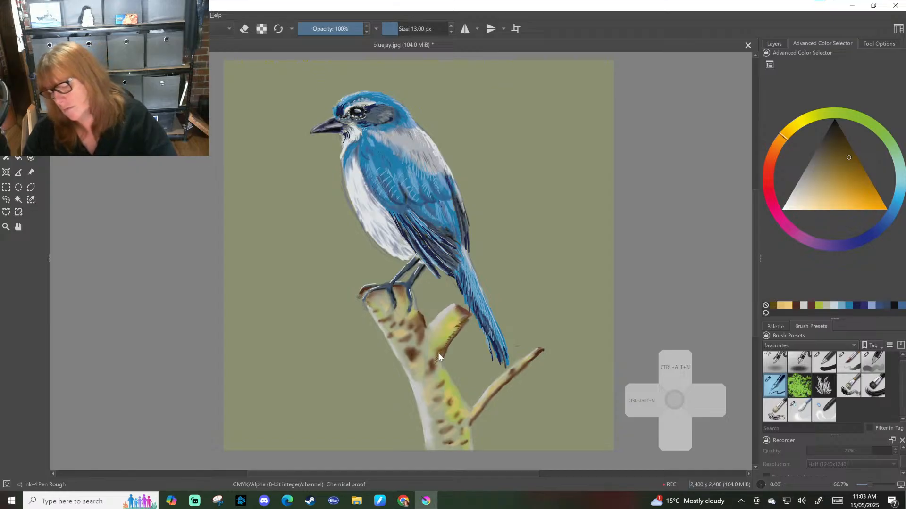
# Brush golden-brown bark texture down the trunk with Bristles-2 Flat Rough at 59 px and soften it with Blender Blur at 55 px.
pyautogui.click(847, 388)
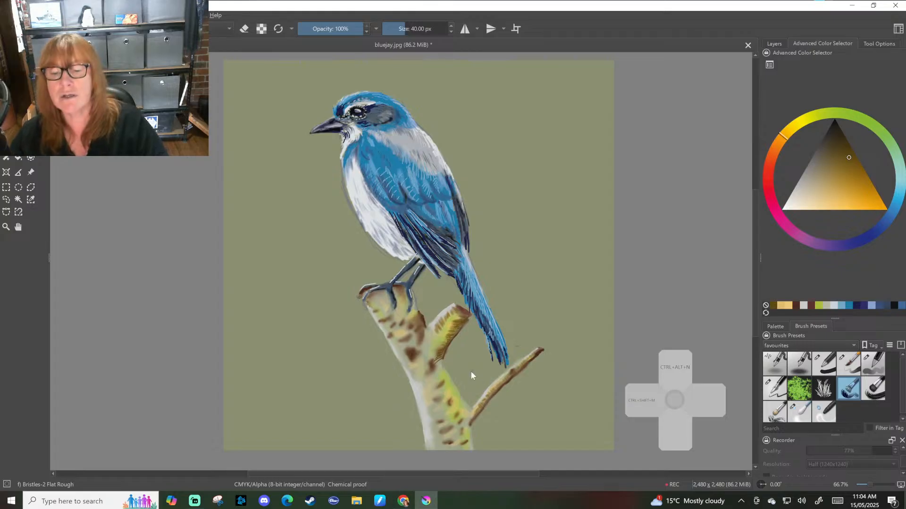
pyautogui.moveTo(440, 365); pyautogui.dragTo(441, 371)
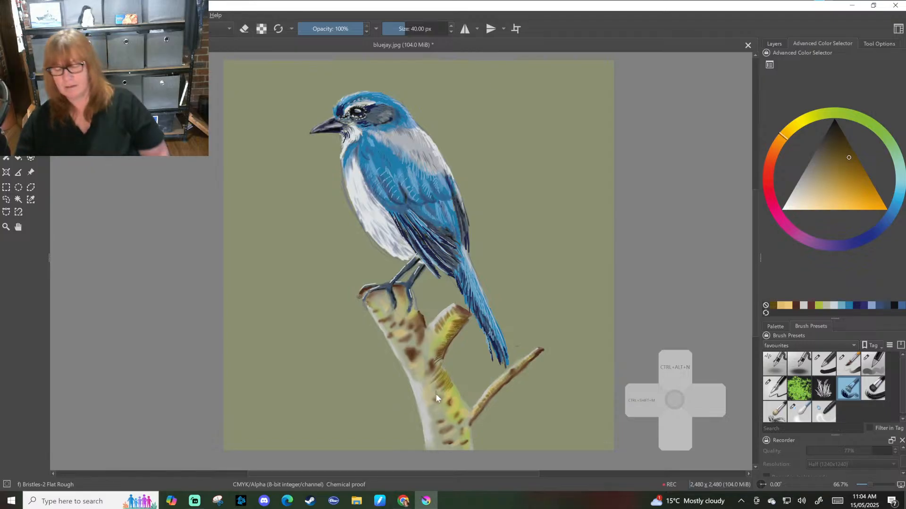
pyautogui.hotkey('ctrl', 'z')
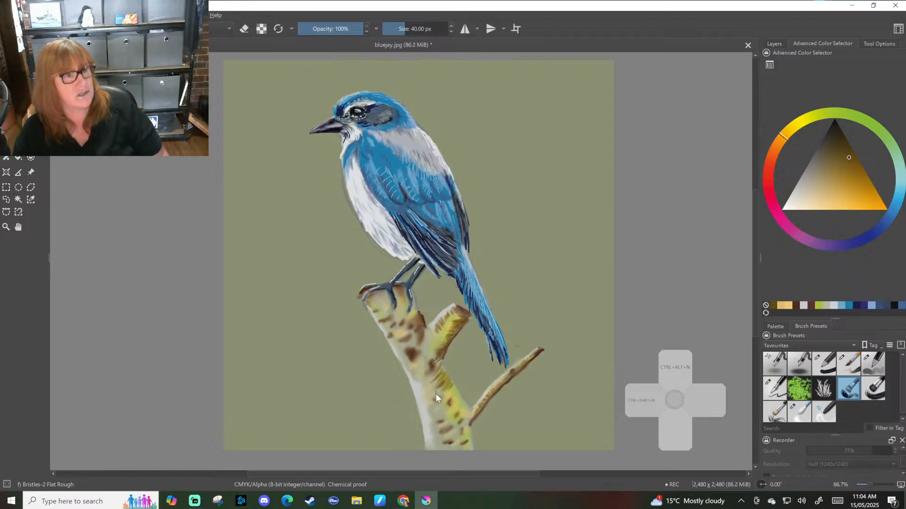
pyautogui.press(']')
pyautogui.press(']')
pyautogui.press(']')
pyautogui.press(']')
pyautogui.press(']')
pyautogui.press(']')
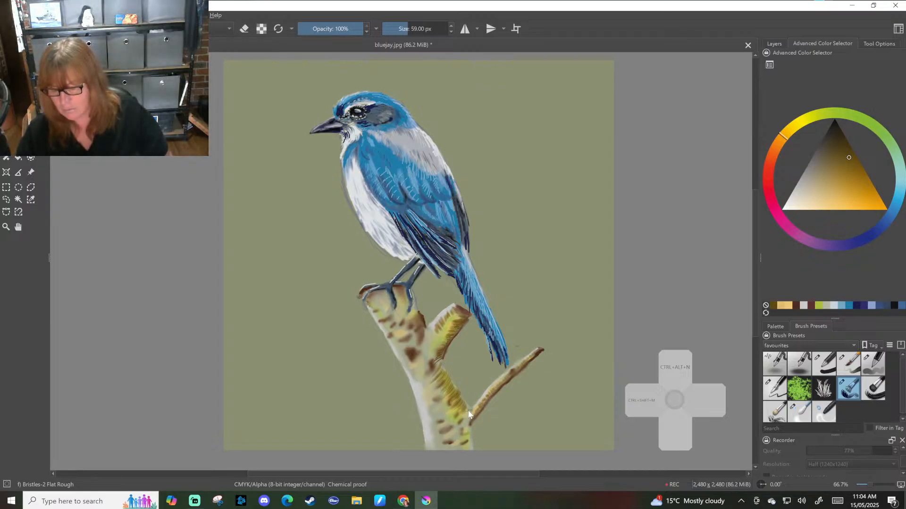
pyautogui.moveTo(472, 410); pyautogui.dragTo(467, 421)
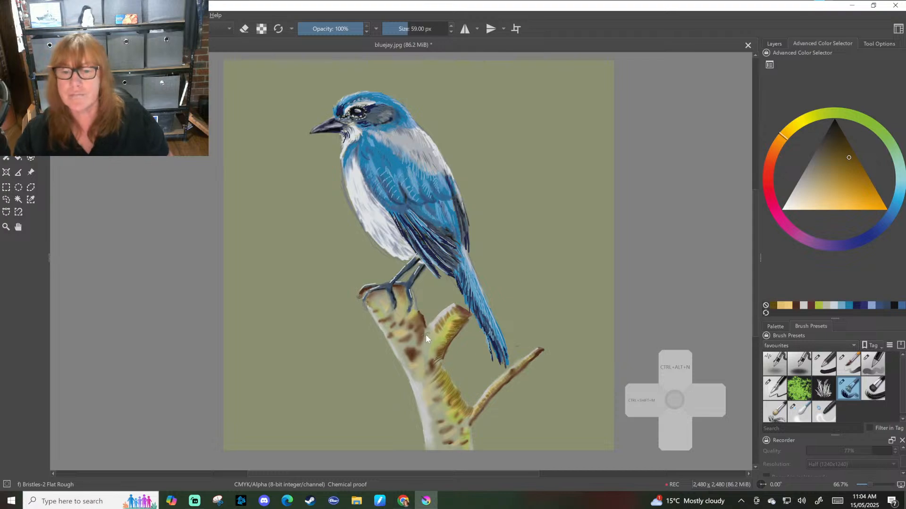
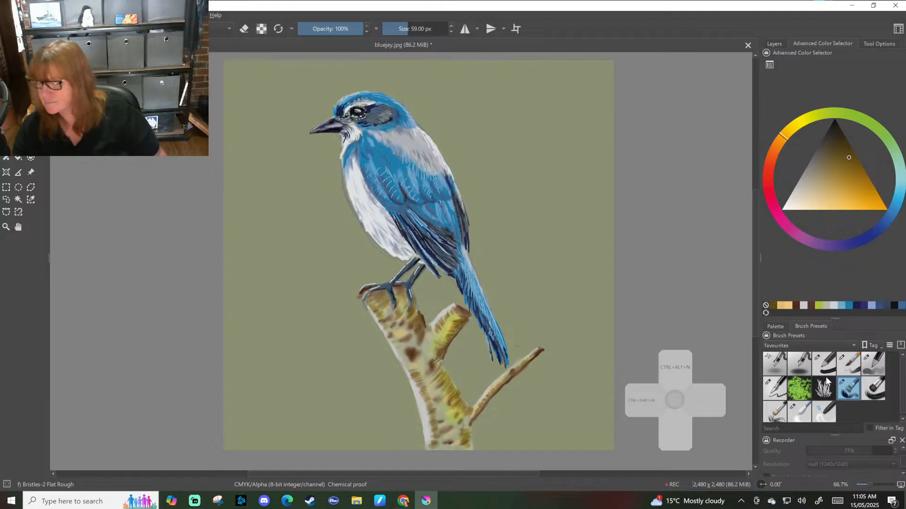
pyautogui.click(799, 410)
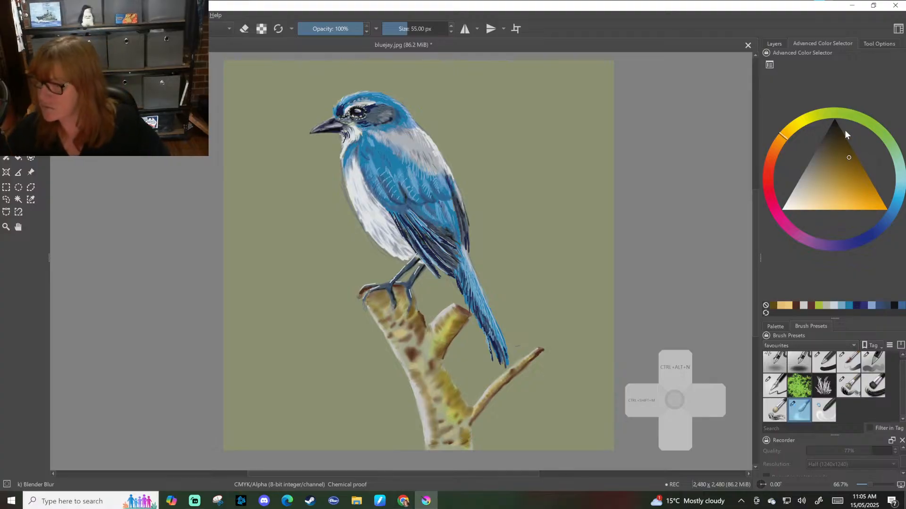
# Choose a dark green and shade the upper trunk's left edge and the inner fork with the Basic circle brush at 44 px.
pyautogui.click(852, 116)
pyautogui.click(846, 158)
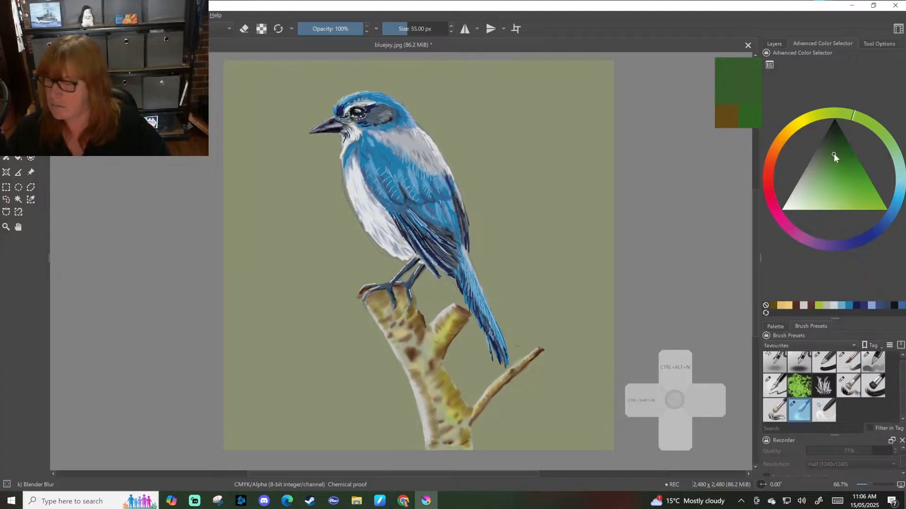
pyautogui.moveTo(833, 154); pyautogui.dragTo(838, 137)
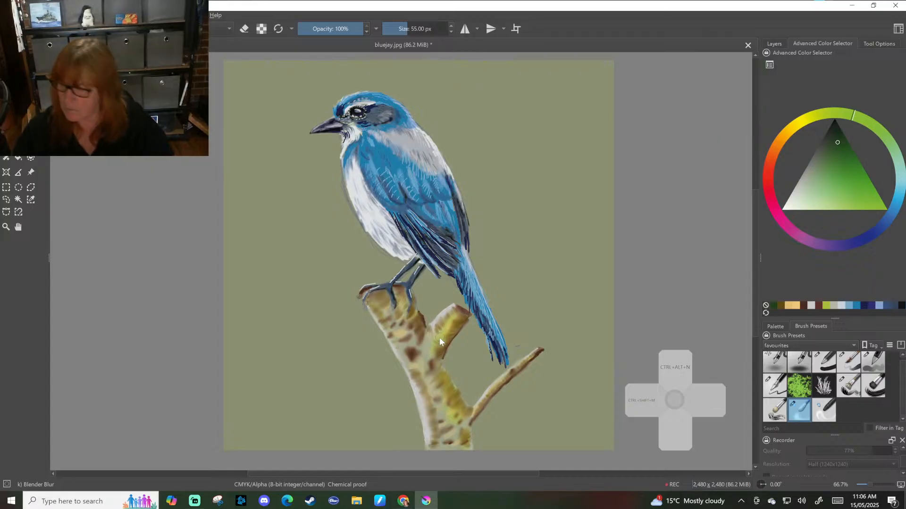
pyautogui.click(838, 143)
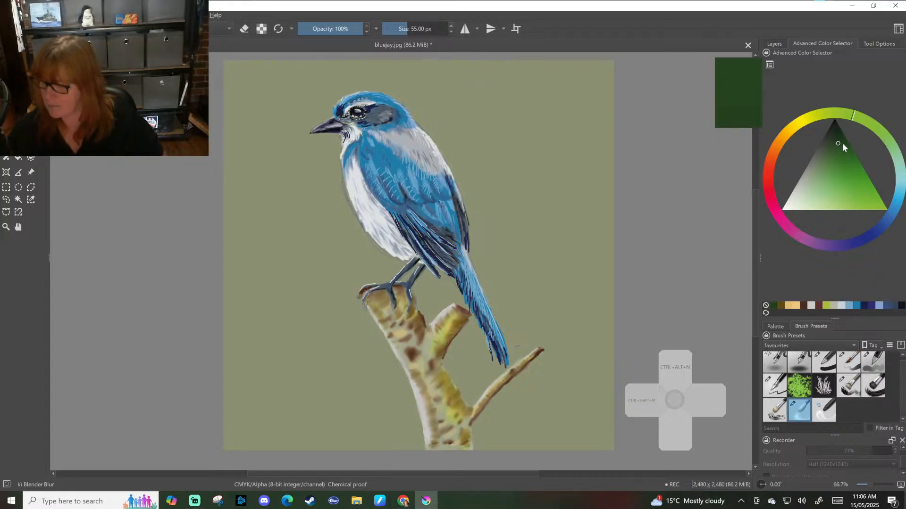
pyautogui.click(874, 363)
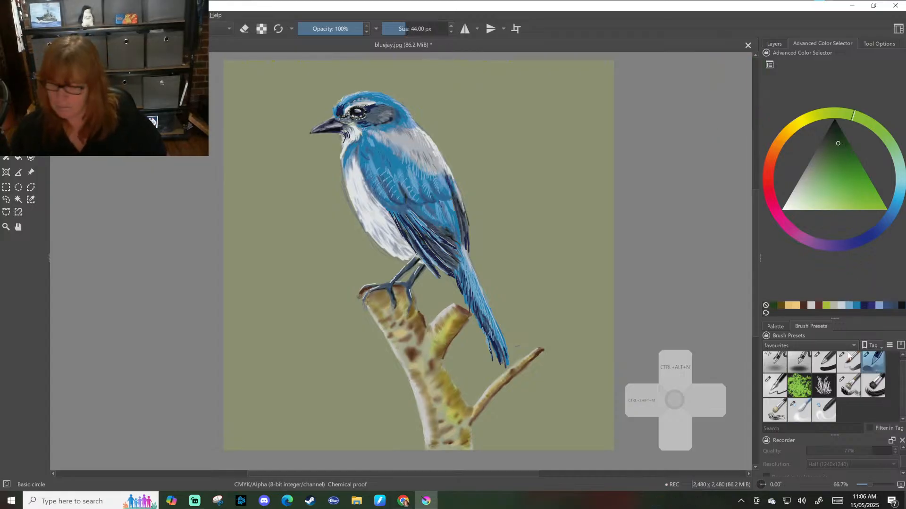
pyautogui.click(425, 342)
pyautogui.hotkey('ctrl', 'z')
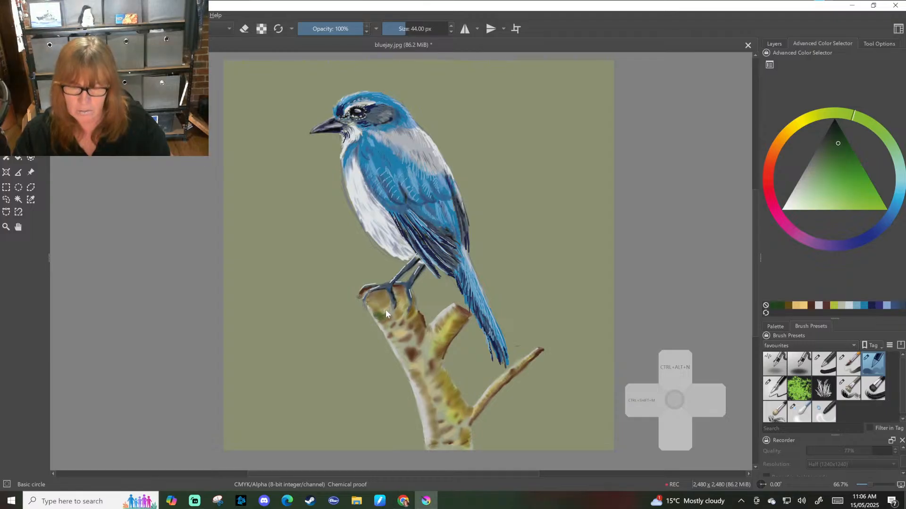
pyautogui.moveTo(372, 302); pyautogui.dragTo(385, 306)
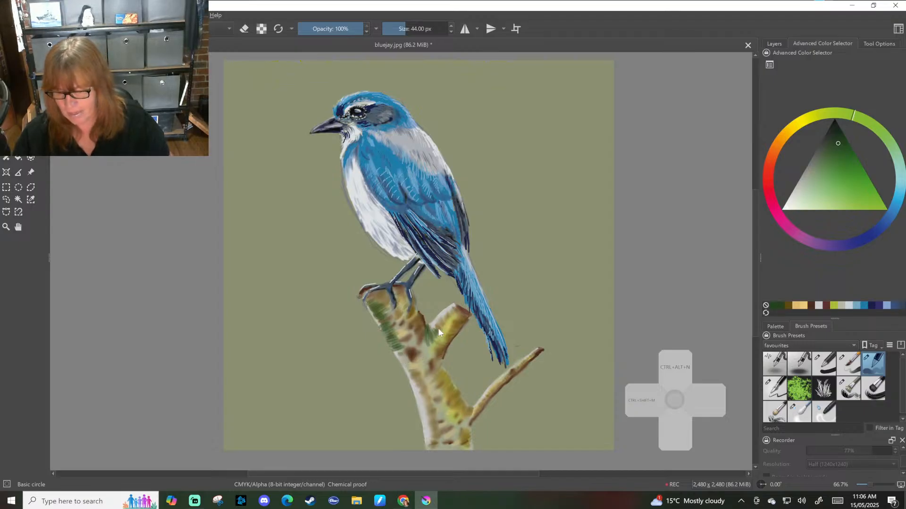
# Extend the dark green marks onto the right fork and down the lower trunk, and blend them with Blender Blur at 55 px.
pyautogui.moveTo(449, 320); pyautogui.dragTo(452, 322)
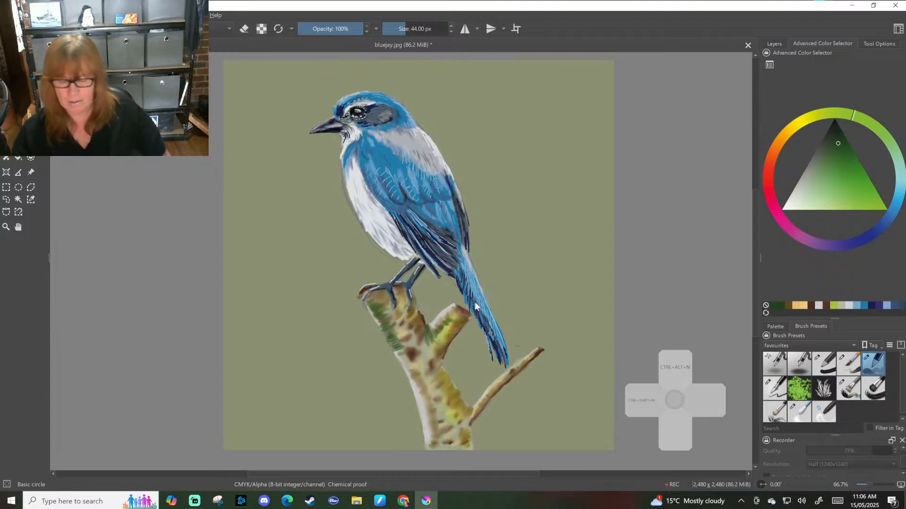
pyautogui.moveTo(395, 351); pyautogui.dragTo(398, 352)
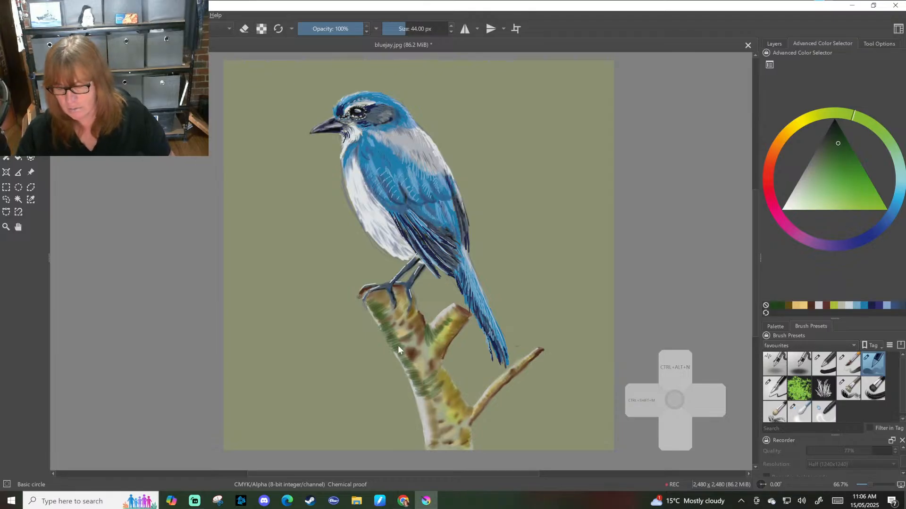
pyautogui.moveTo(419, 402)
pyautogui.mouseDown()
pyautogui.moveTo(445, 405)
pyautogui.moveTo(436, 415)
pyautogui.mouseUp()
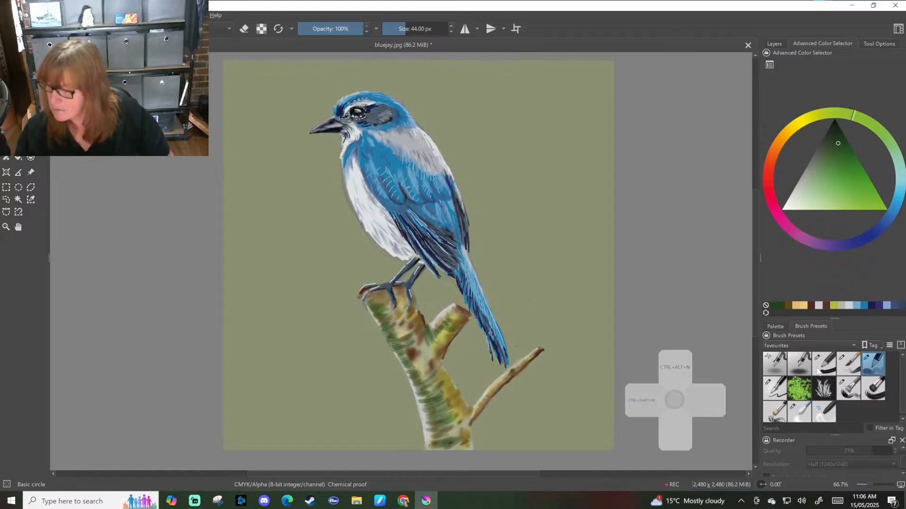
pyautogui.click(799, 411)
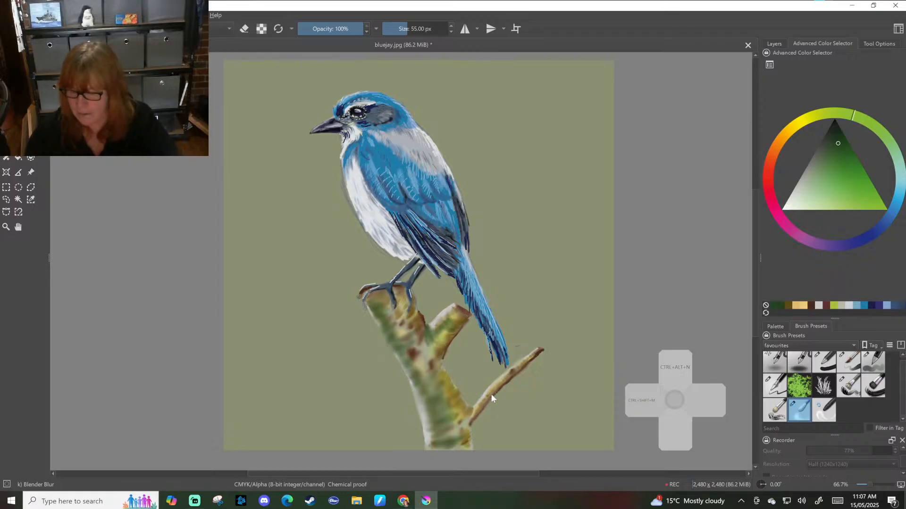
# Add green touches along the thin twig with Basic-5 Size Opacity at 44 px and soften them with Blender Blur at 55 px.
pyautogui.click(848, 363)
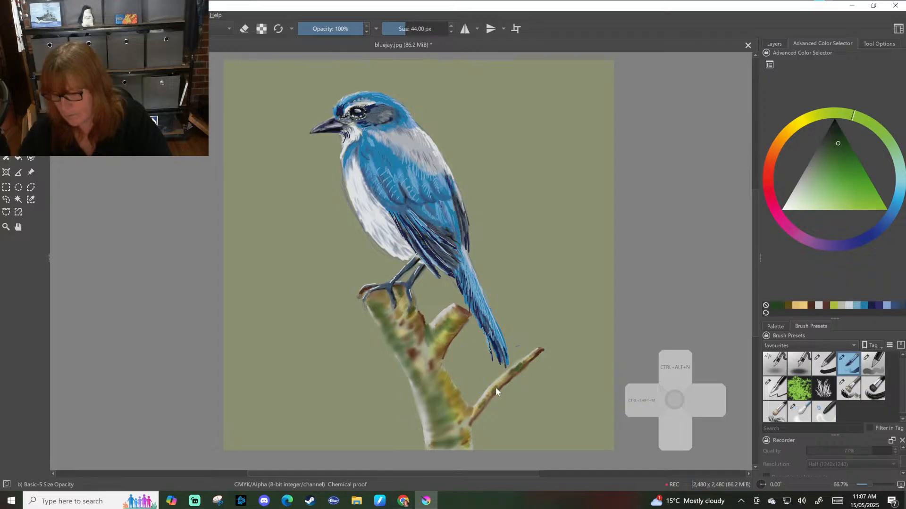
pyautogui.moveTo(496, 388); pyautogui.dragTo(497, 385)
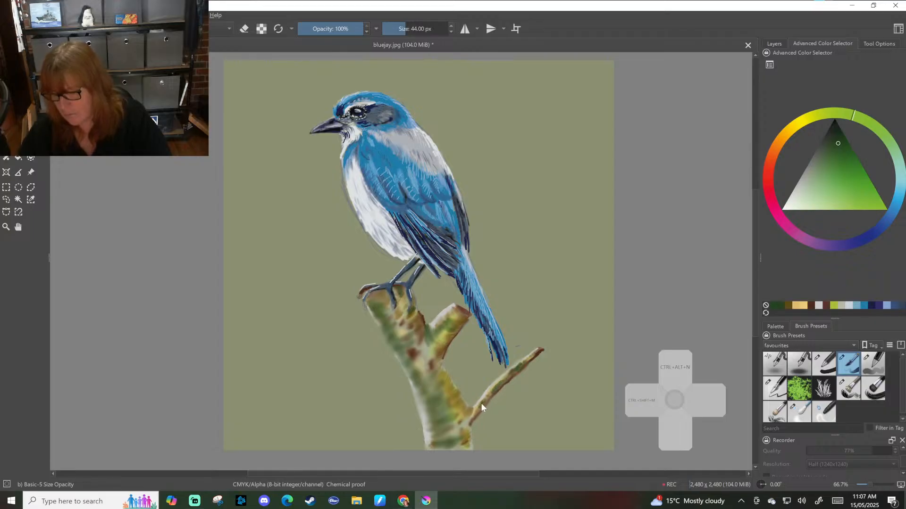
pyautogui.hotkey('ctrl', 'shift', 'm')
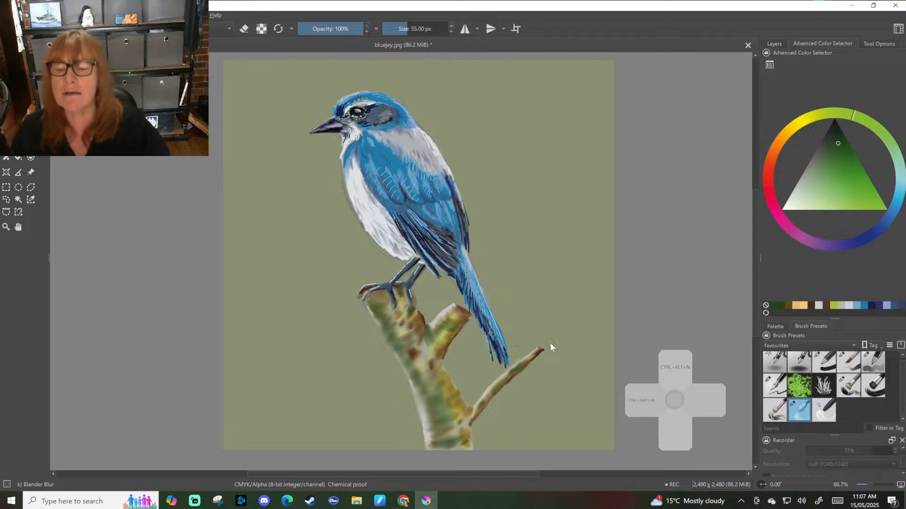
# Choose a dark orange-brown and paint rough bark marks on the trunk with Bristles-2 Flat Rough at 59 px.
pyautogui.click(825, 307)
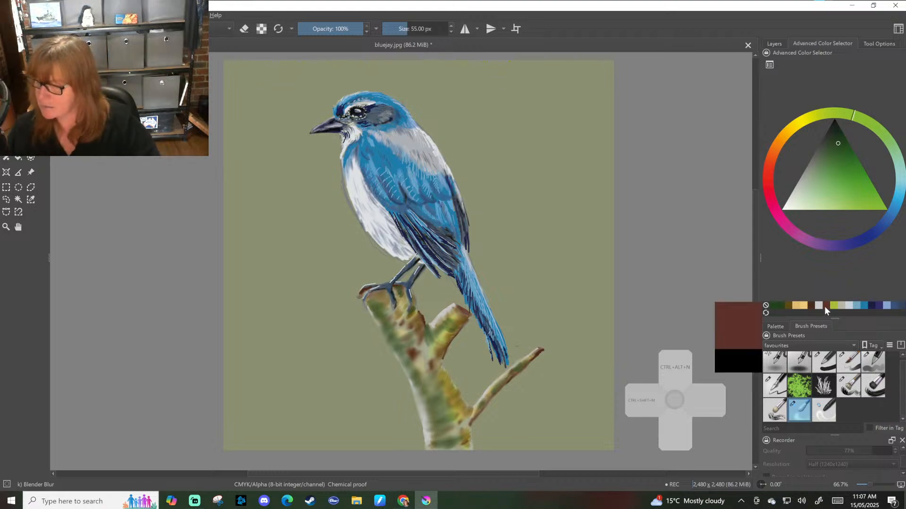
pyautogui.click(833, 138)
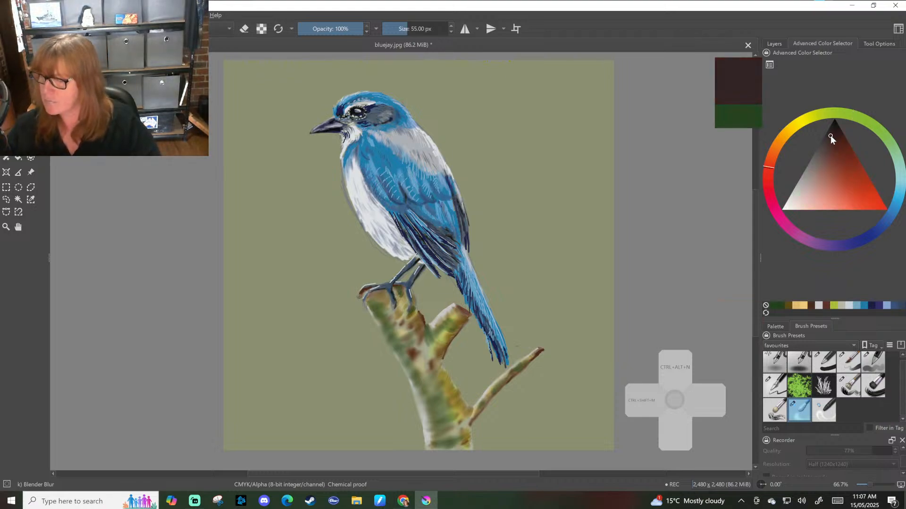
pyautogui.click(831, 136)
pyautogui.click(835, 142)
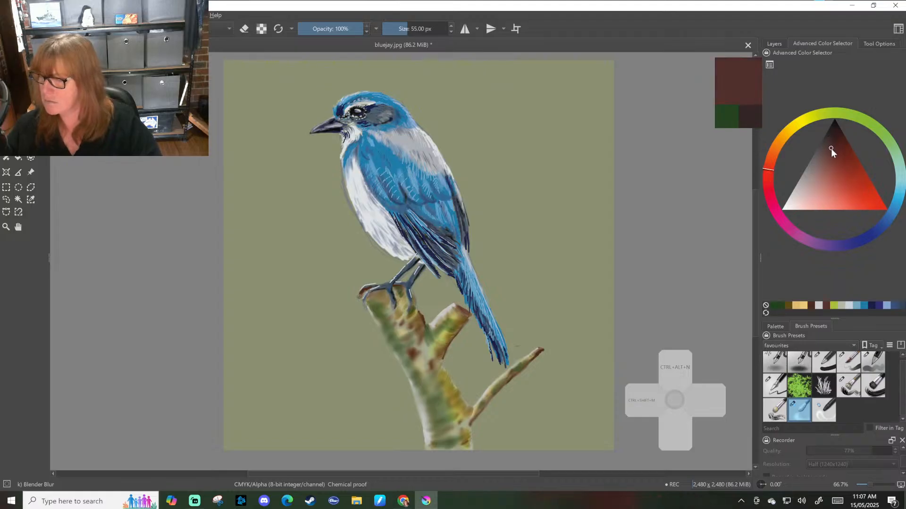
pyautogui.moveTo(771, 162); pyautogui.dragTo(775, 152)
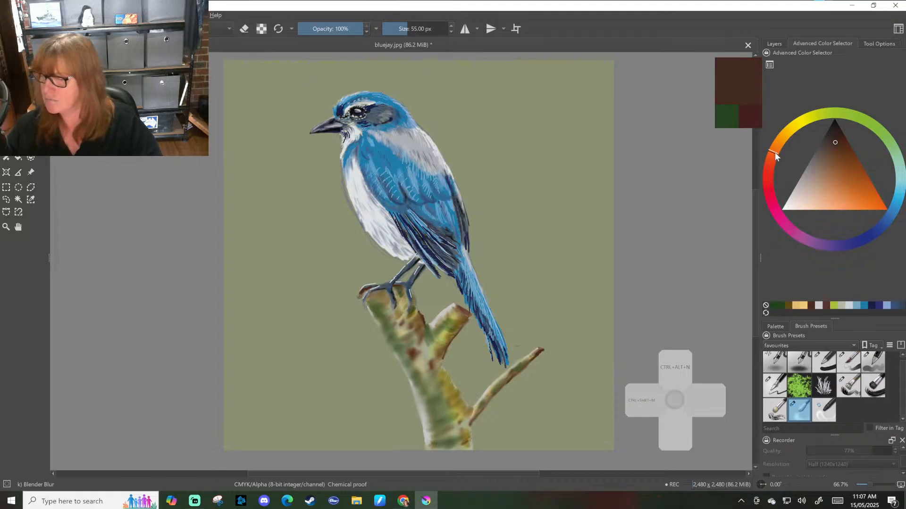
pyautogui.click(840, 143)
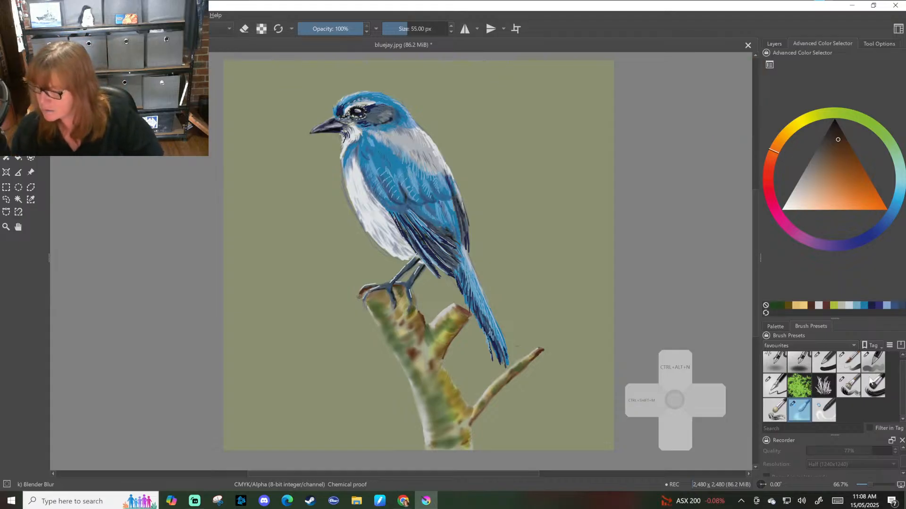
pyautogui.click(848, 388)
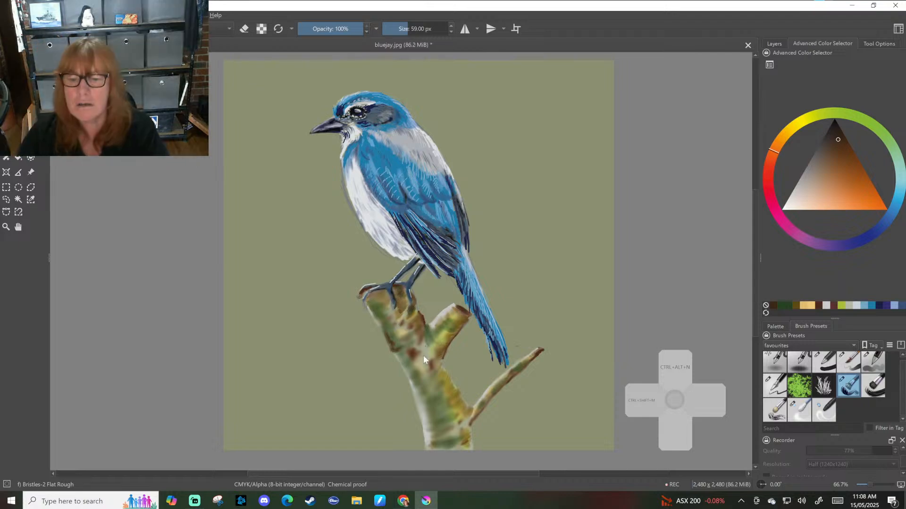
pyautogui.moveTo(428, 365); pyautogui.dragTo(421, 372)
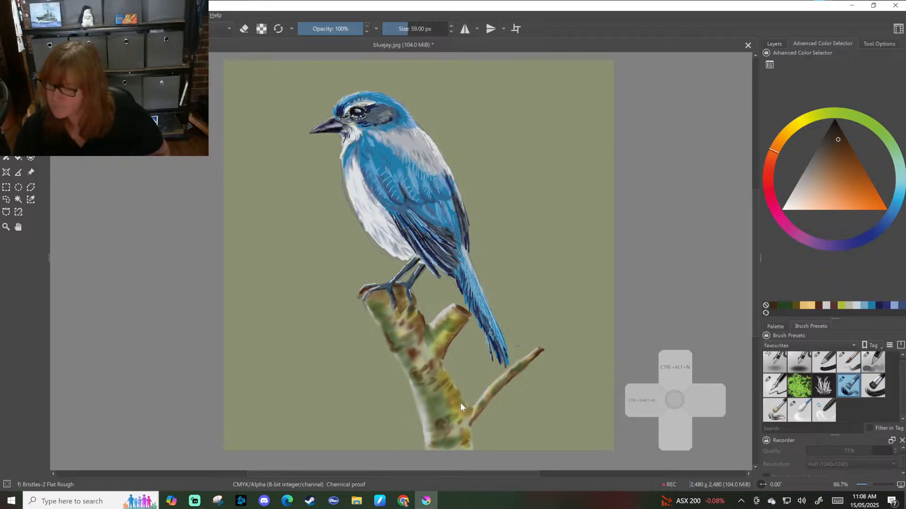
pyautogui.press('/')
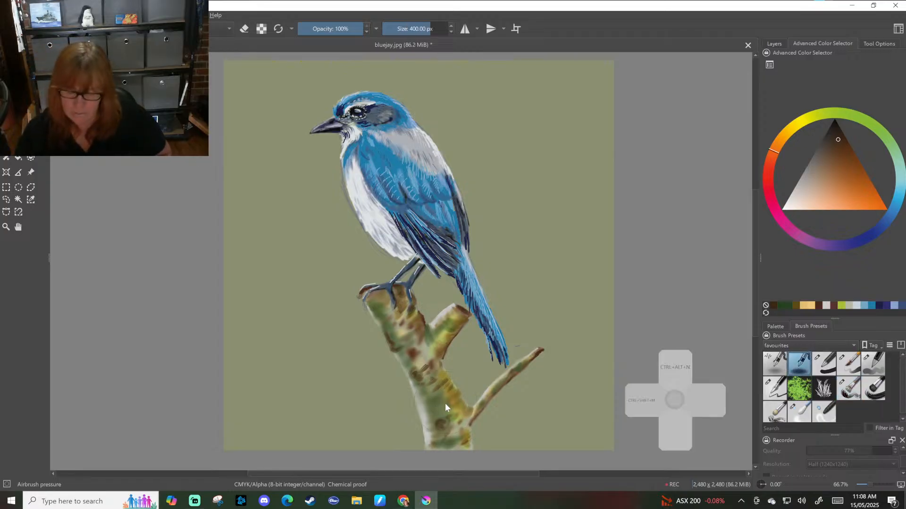
pyautogui.press('[')
pyautogui.press('[')
pyautogui.press('[')
pyautogui.press('[')
pyautogui.press('[')
pyautogui.press('[')
pyautogui.press('[')
pyautogui.press('[')
pyautogui.press('[')
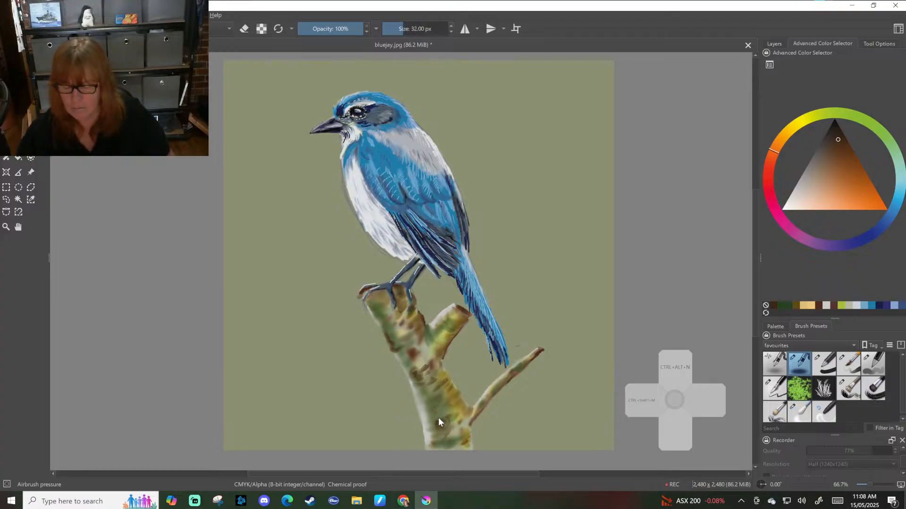
pyautogui.press('[')
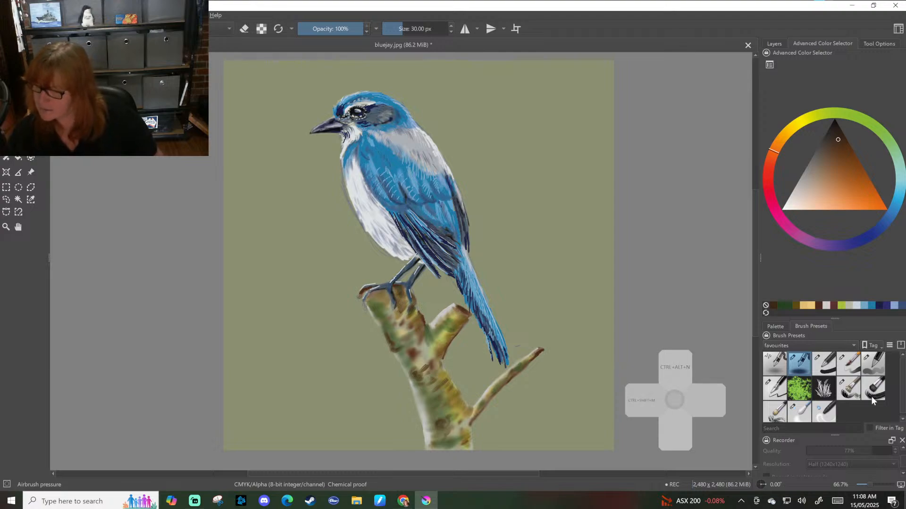
# Choose a very dark brown and add a faint mark on the upper trunk using Basic-1 at 11 px and 30% opacity.
pyautogui.click(833, 364)
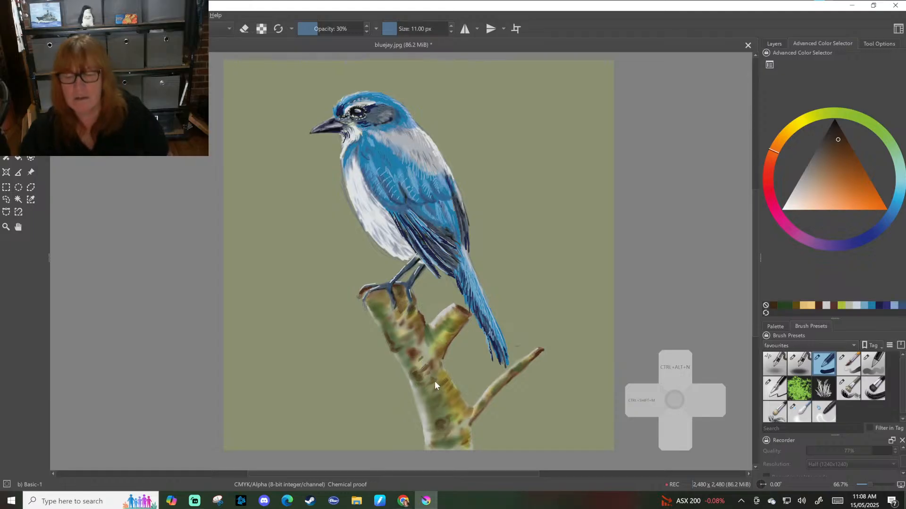
pyautogui.click(835, 135)
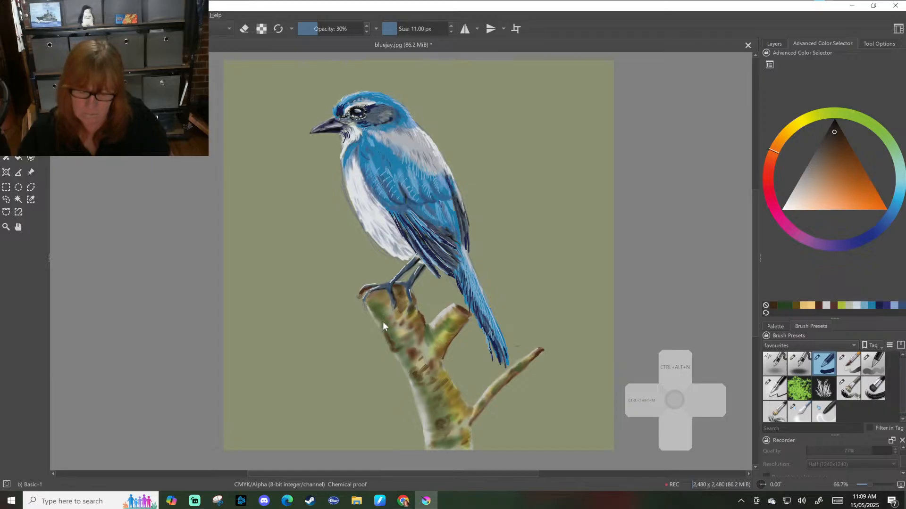
pyautogui.moveTo(383, 322); pyautogui.dragTo(392, 325)
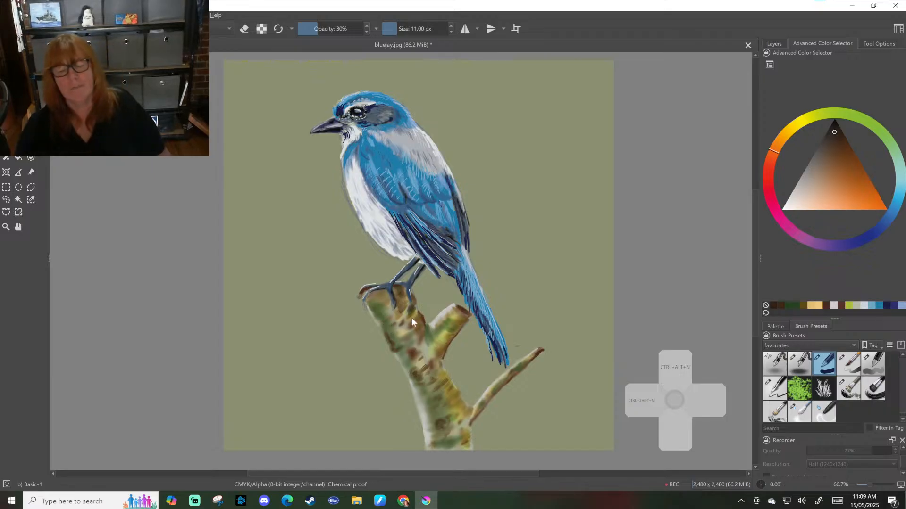
# Raise the brush opacity to 100% and paint very dark brown marks and shadow lines on the trunk, the inner fork and the branch tips.
pyautogui.press('o')
pyautogui.press('o')
pyautogui.press('o')
pyautogui.press('o')
pyautogui.press('o')
pyautogui.press('o')
pyautogui.press('o')
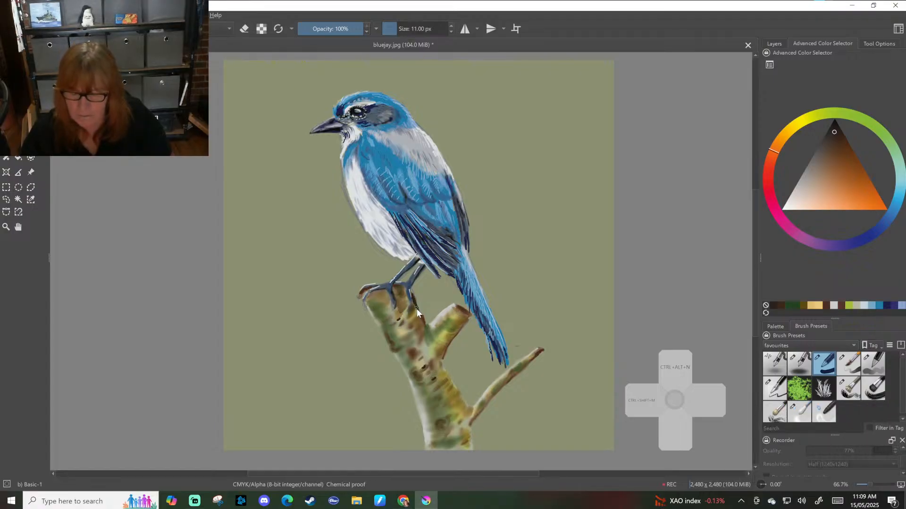
pyautogui.moveTo(427, 323); pyautogui.dragTo(470, 315)
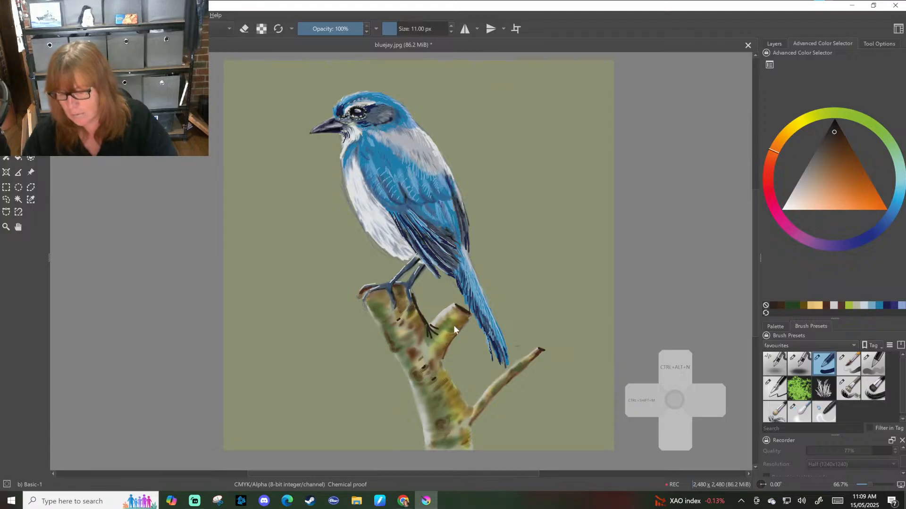
# Soften the dark marks in the fork with Blender Blur at 55 px and add dark brown marks on trunk and twig using Basic-5 Size Opacity.
pyautogui.click(801, 409)
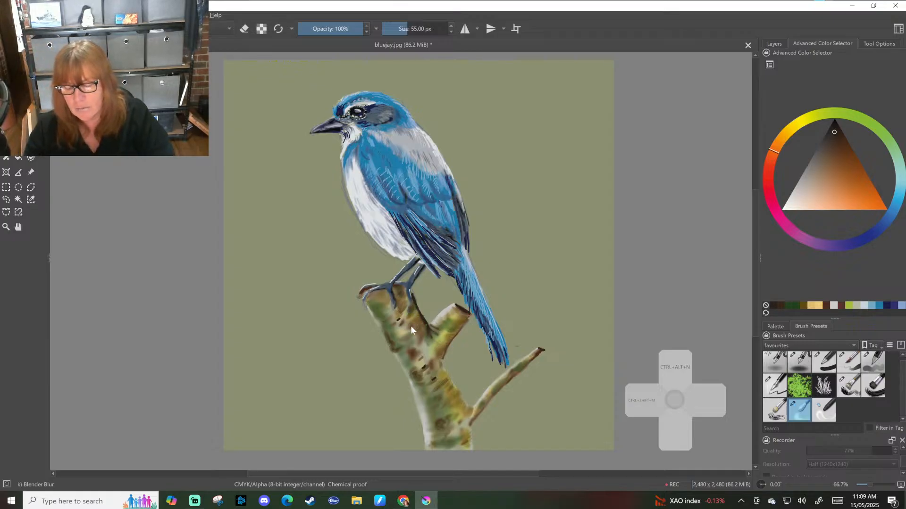
pyautogui.click(854, 364)
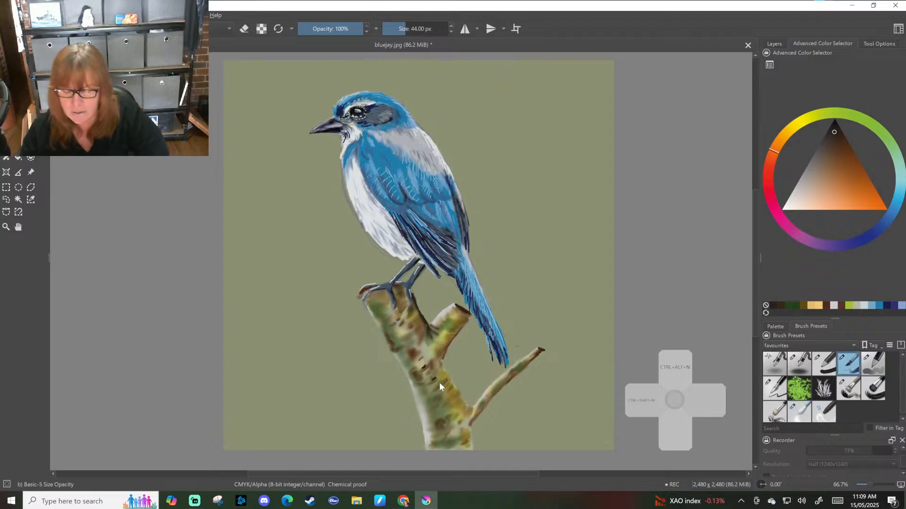
pyautogui.moveTo(438, 384); pyautogui.dragTo(446, 380)
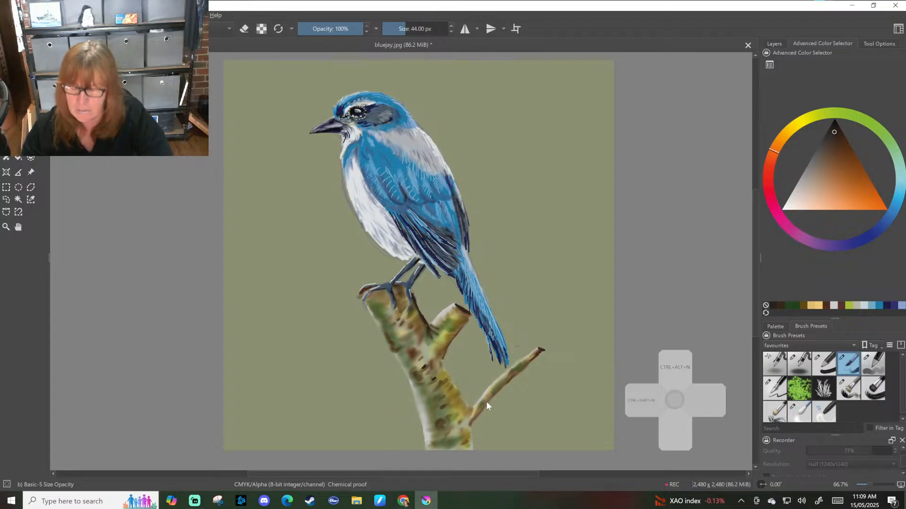
pyautogui.click(495, 386)
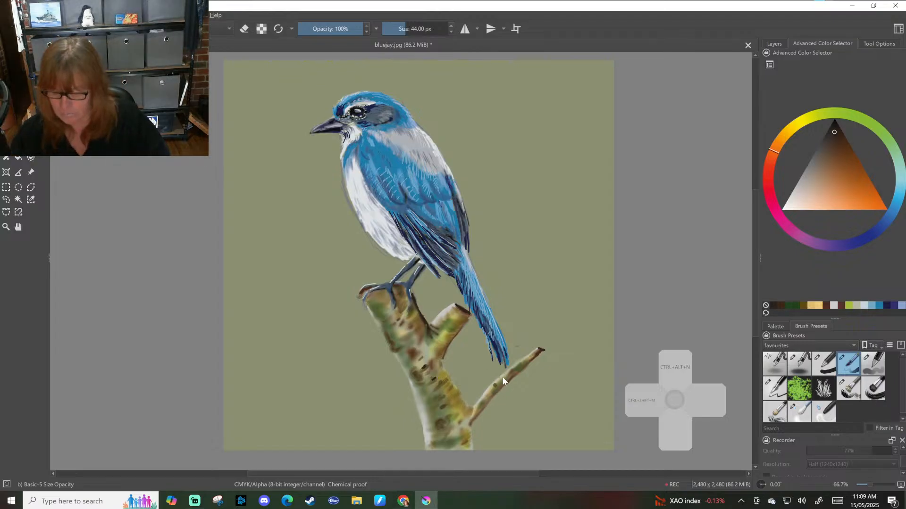
# Examine the whole bird and branch painting zoomed out, close up and rotated, looking for remaining flaws.
pyautogui.scroll(-3, 503, 375)
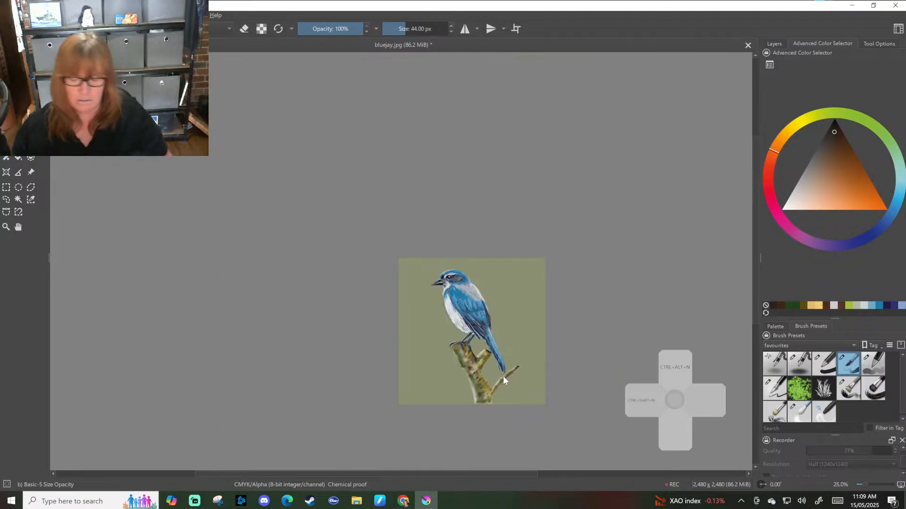
pyautogui.press('[')
pyautogui.press('[')
pyautogui.press('[')
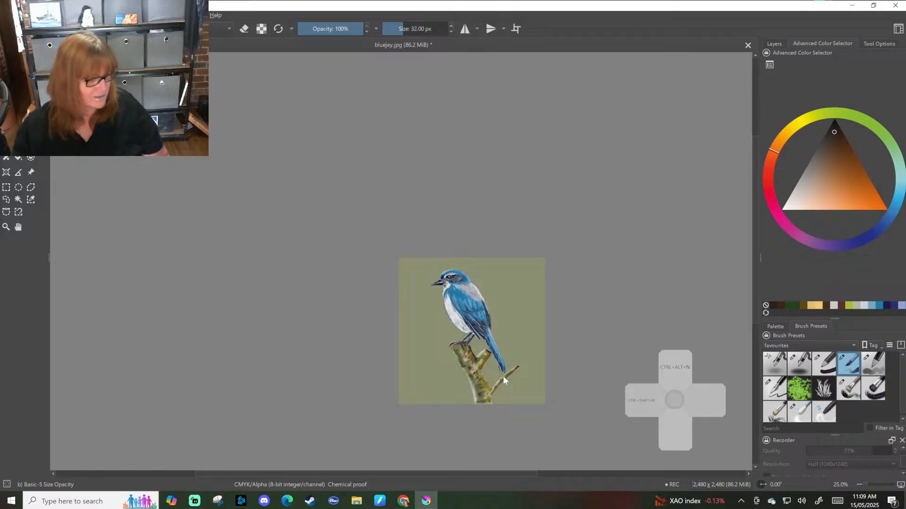
pyautogui.scroll(4, 503, 375)
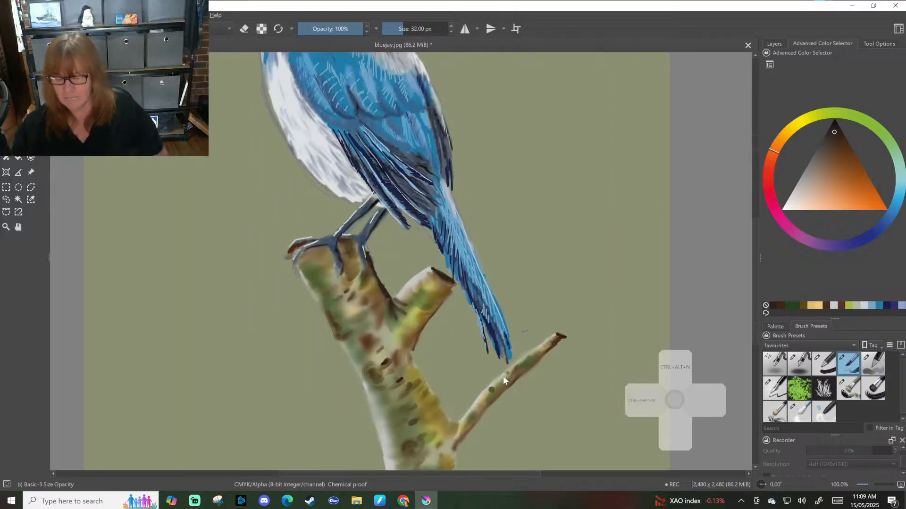
pyautogui.scroll(-2, 502, 375)
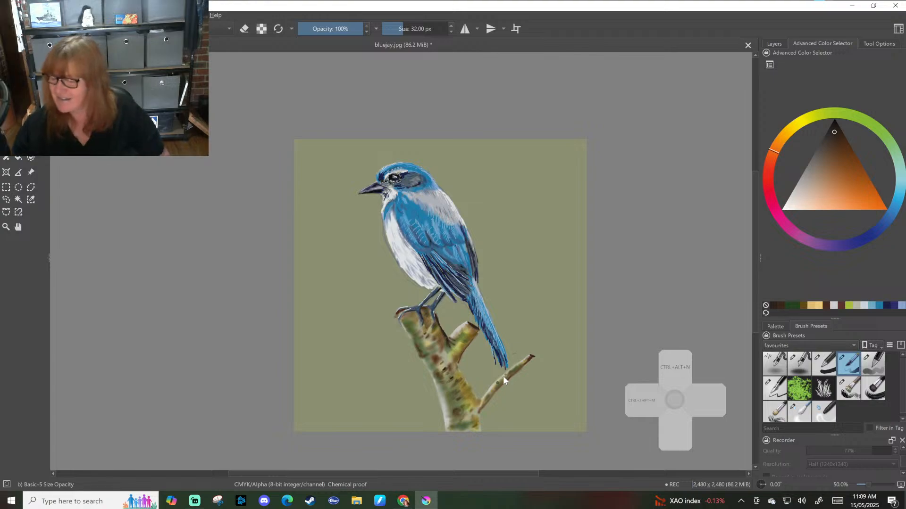
pyautogui.moveTo(757, 274); pyautogui.dragTo(757, 259)
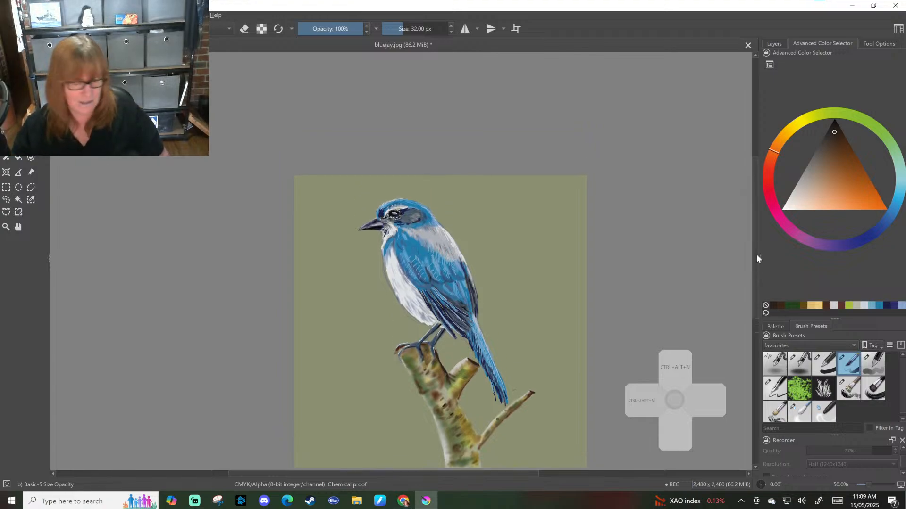
pyautogui.scroll(-3, 756, 258)
pyautogui.scroll(2, 757, 258)
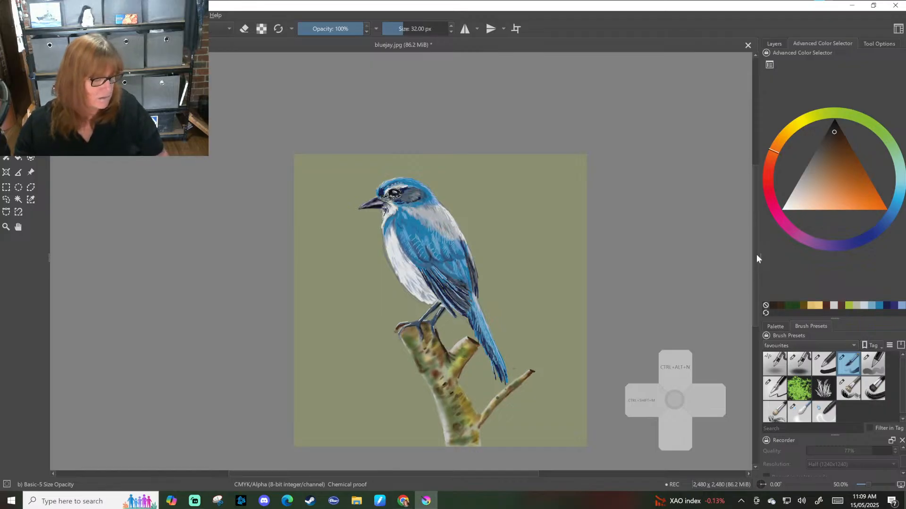
pyautogui.scroll(-1, 757, 259)
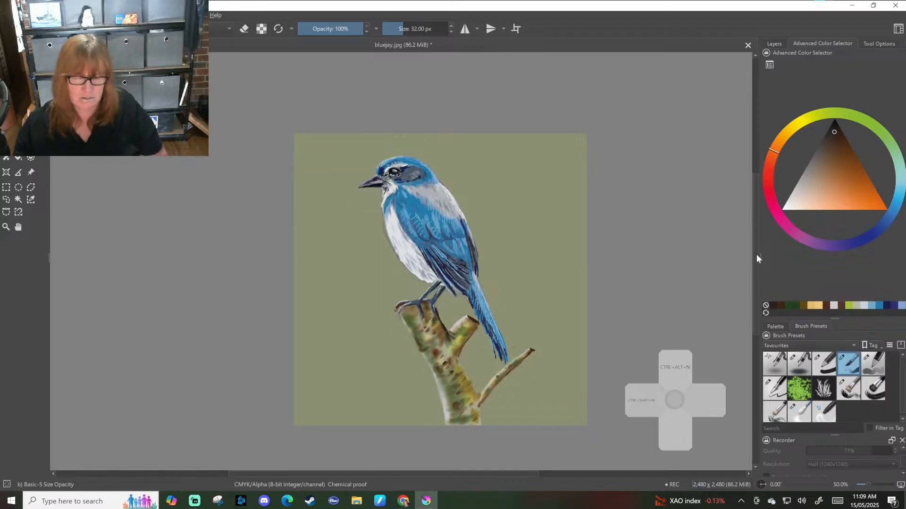
pyautogui.hotkey('ctrl', ']')
pyautogui.hotkey('ctrl', ']')
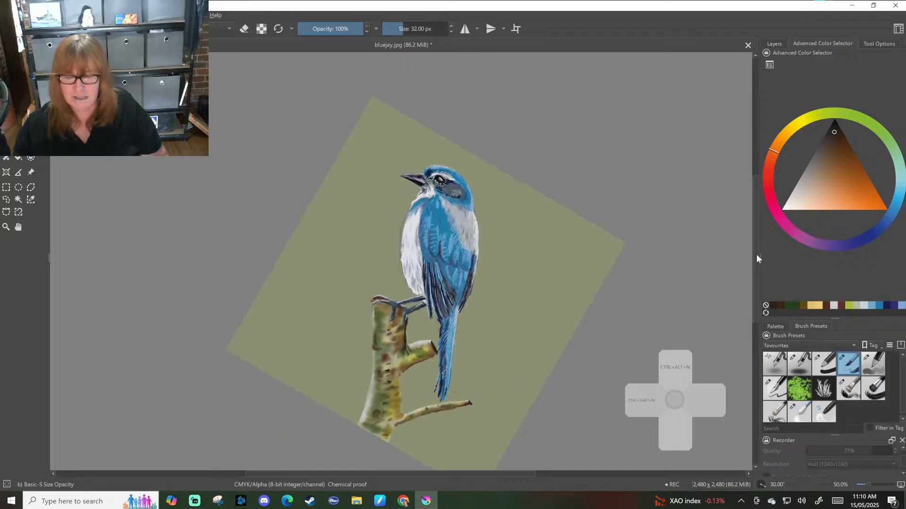
pyautogui.hotkey('ctrl', '[')
pyautogui.hotkey('ctrl', '[')
pyautogui.scroll(-2, 757, 258)
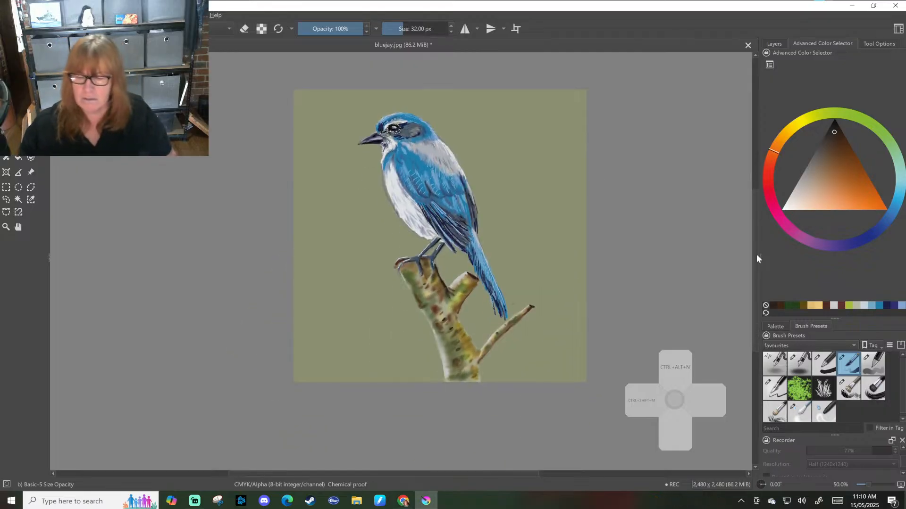
pyautogui.scroll(-1, 755, 306)
pyautogui.scroll(2, 755, 307)
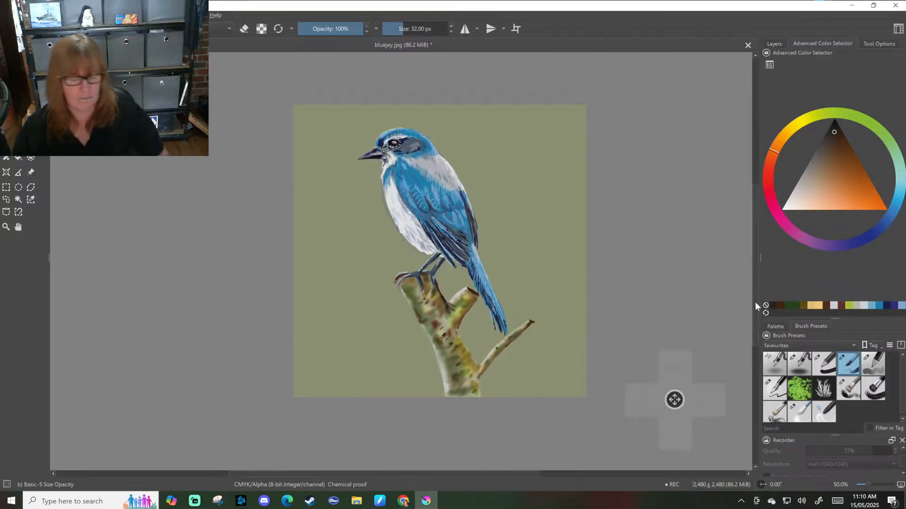
pyautogui.scroll(-1, 755, 305)
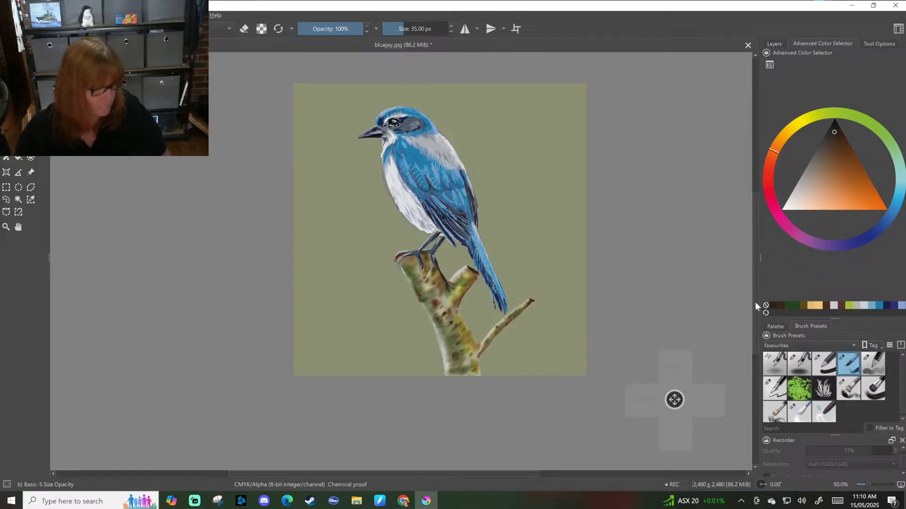
pyautogui.press('6')
pyautogui.press('5')
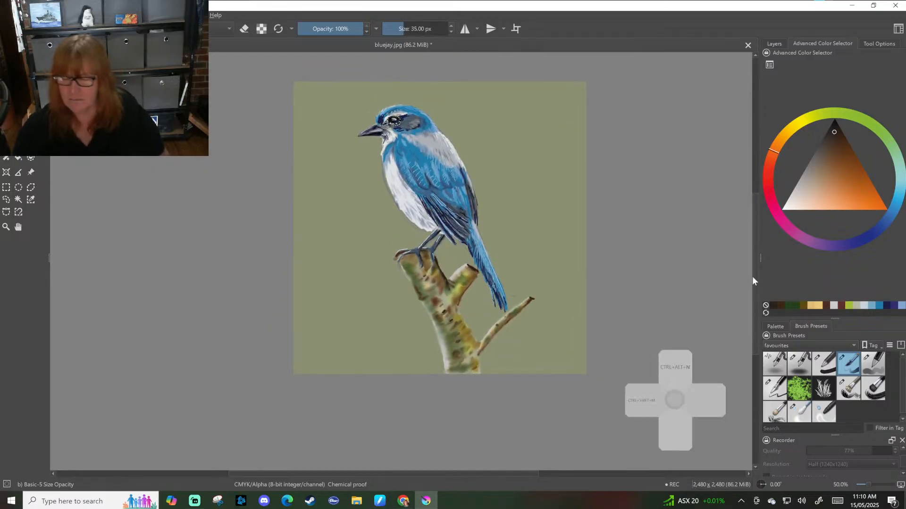
pyautogui.scroll(5, 752, 276)
pyautogui.scroll(-4, 752, 277)
pyautogui.scroll(1, 752, 277)
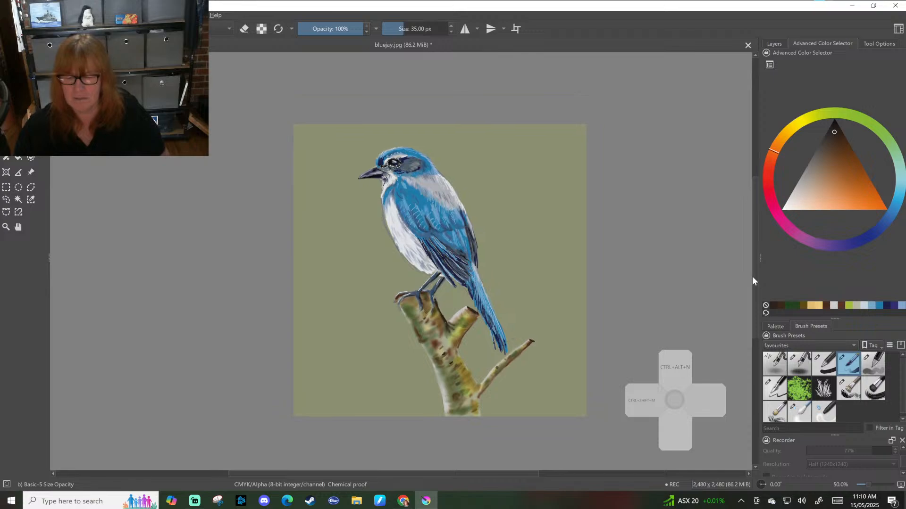
pyautogui.scroll(-1, 752, 277)
pyautogui.press('4')
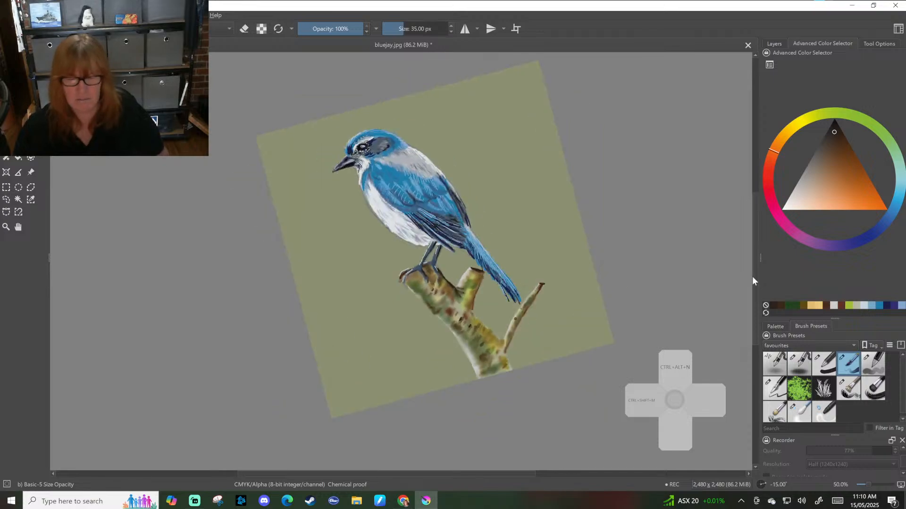
pyautogui.press('5')
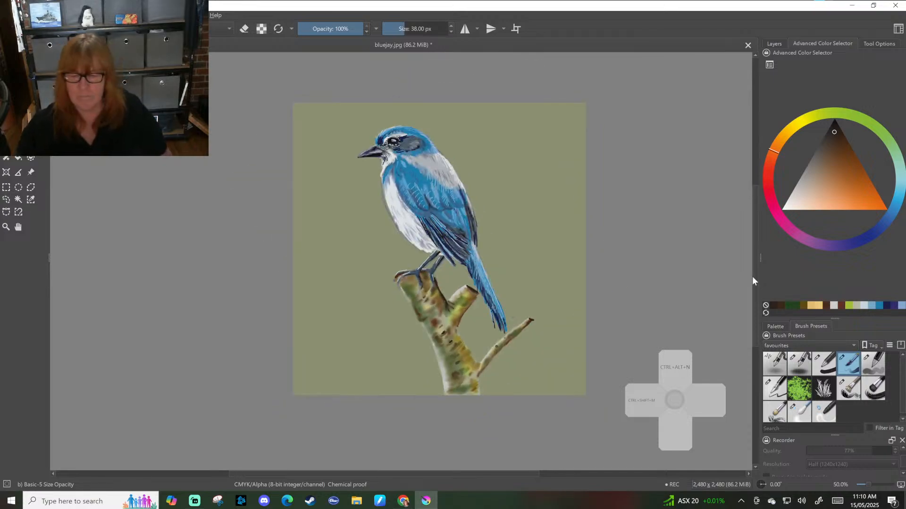
pyautogui.press('[')
pyautogui.press('[')
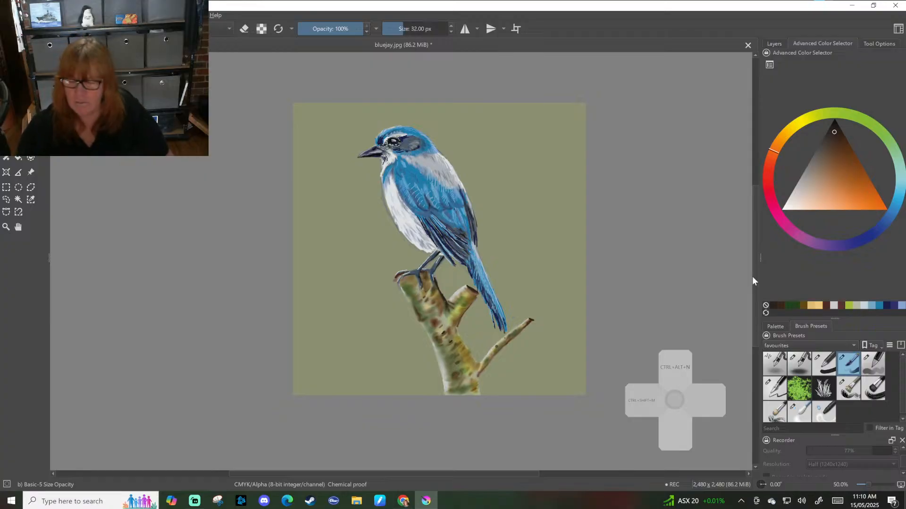
pyautogui.moveTo(514, 474); pyautogui.dragTo(530, 473)
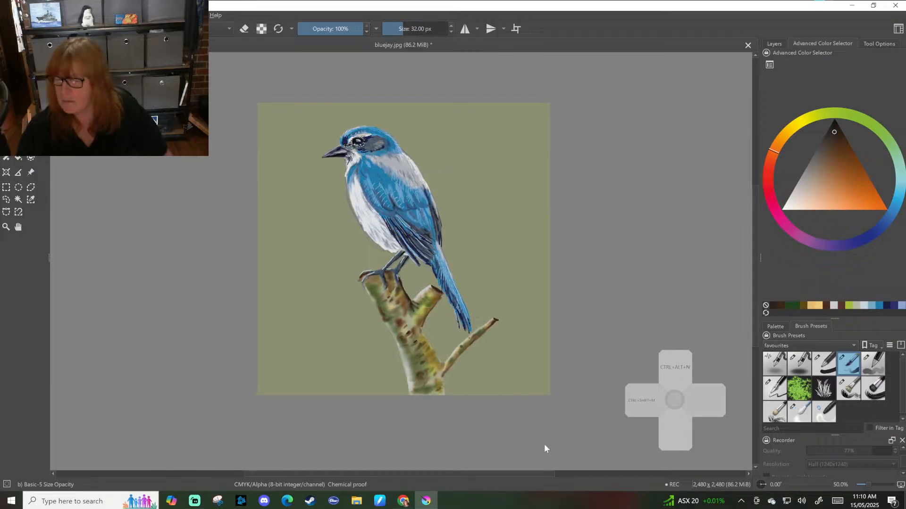
pyautogui.moveTo(754, 271); pyautogui.dragTo(749, 278)
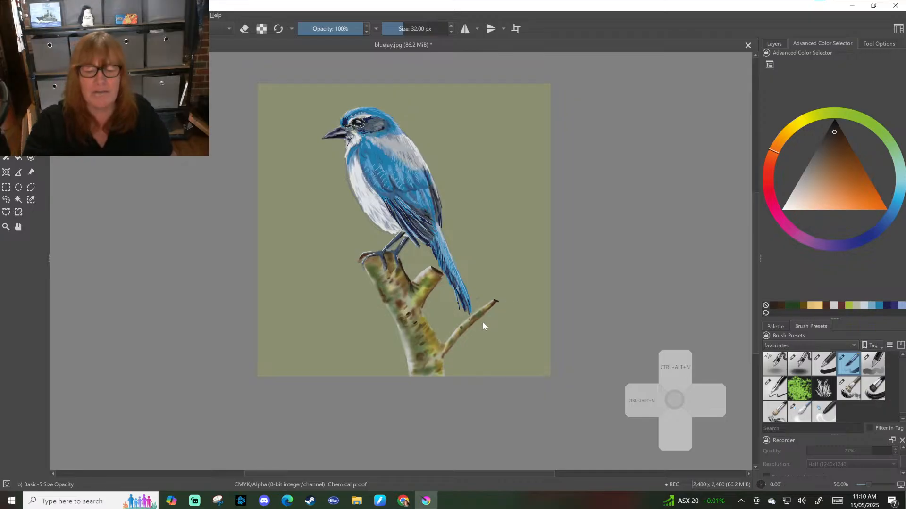
# Turn on eraser mode, select the Background layer together with Paint Layer 1 and unlock the Background layer.
pyautogui.press('e')
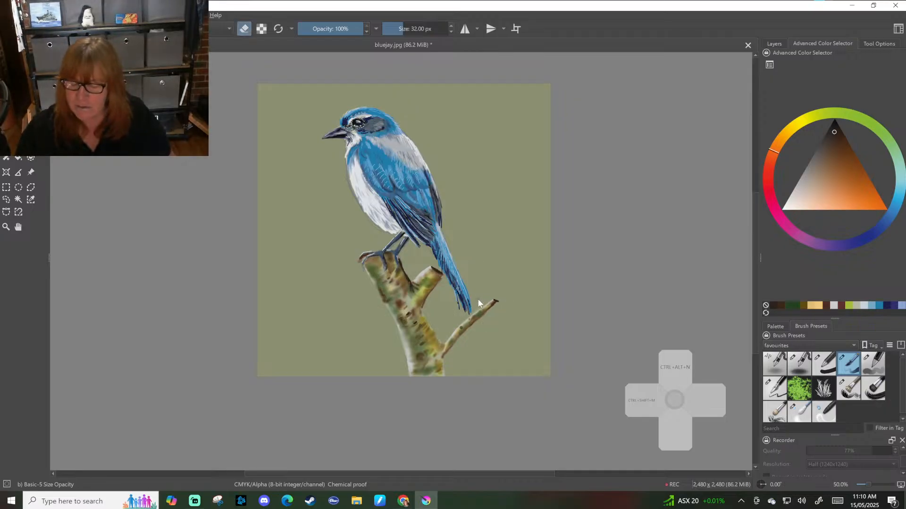
pyautogui.click(779, 43)
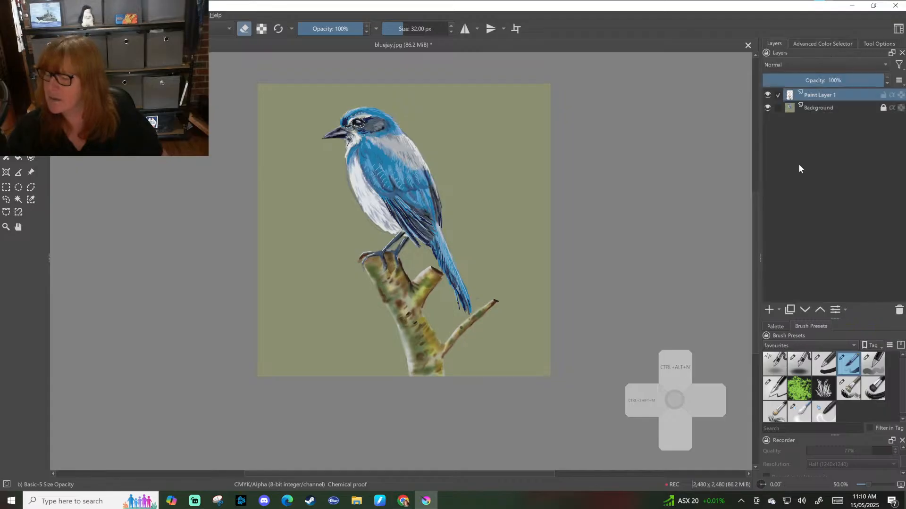
pyautogui.click(775, 109)
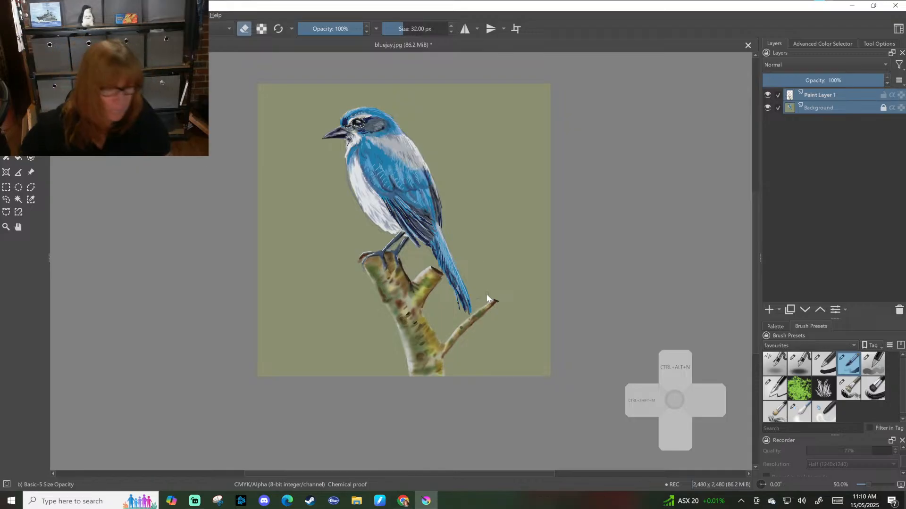
pyautogui.scroll(-2, 486, 298)
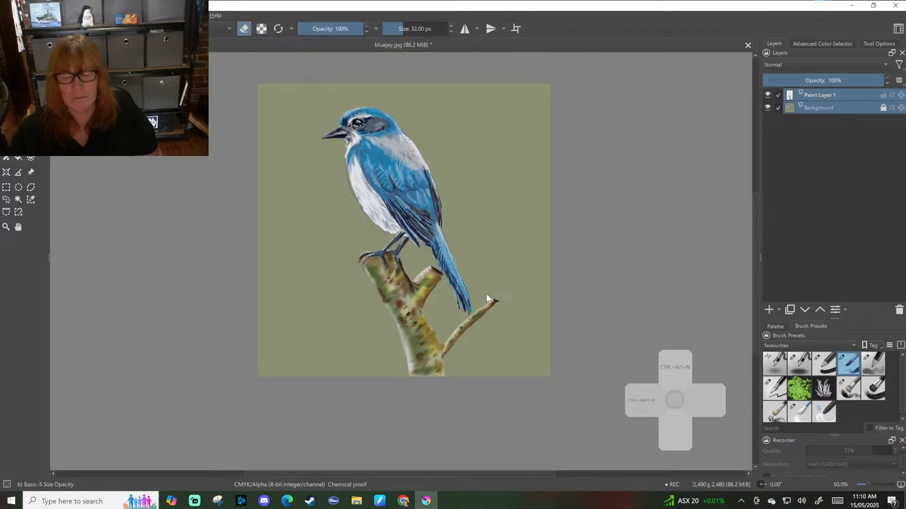
pyautogui.scroll(2, 487, 298)
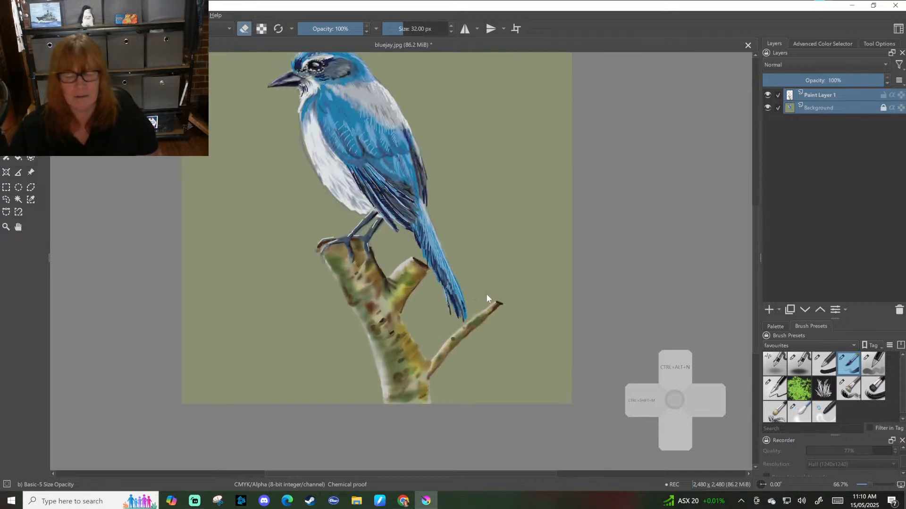
pyautogui.moveTo(757, 216)
pyautogui.mouseDown()
pyautogui.moveTo(757, 227)
pyautogui.moveTo(755, 203)
pyautogui.mouseUp()
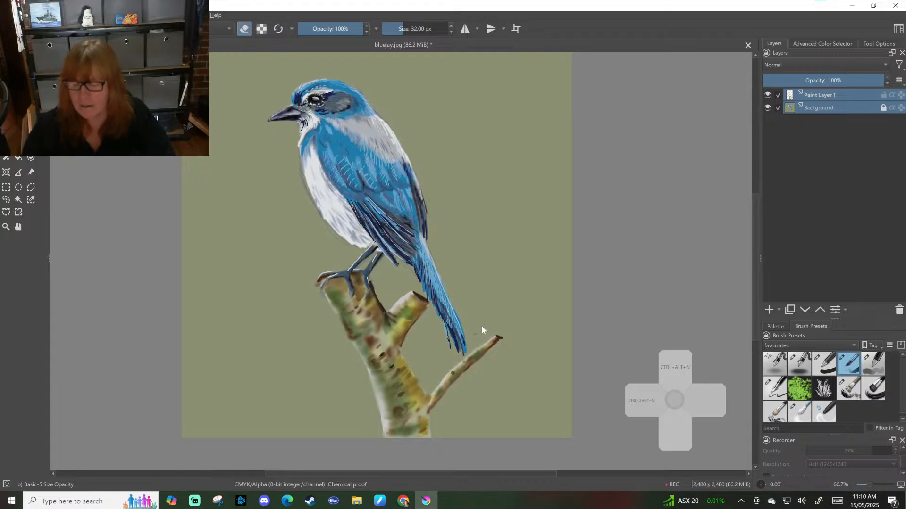
pyautogui.click(883, 108)
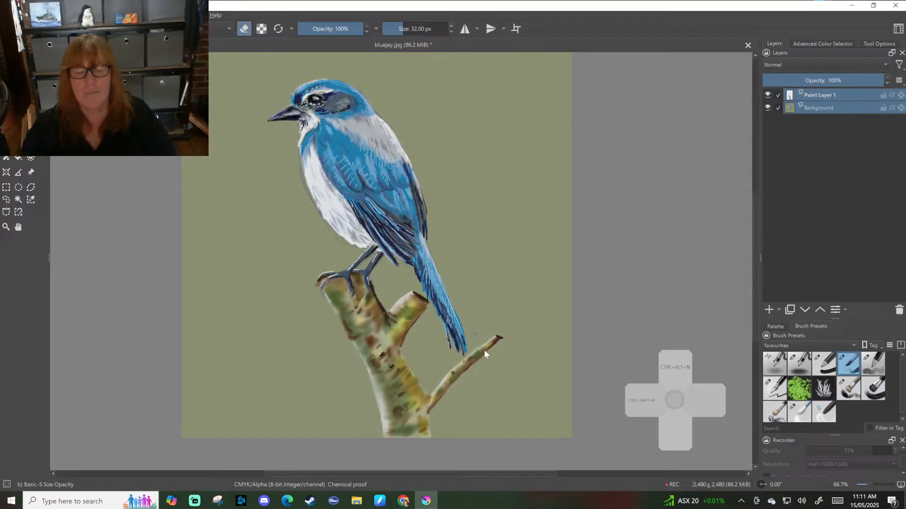
# Try to erase the stray mark above the thin twig, keep only the Background layer selected and undo the erasure.
pyautogui.click(475, 336)
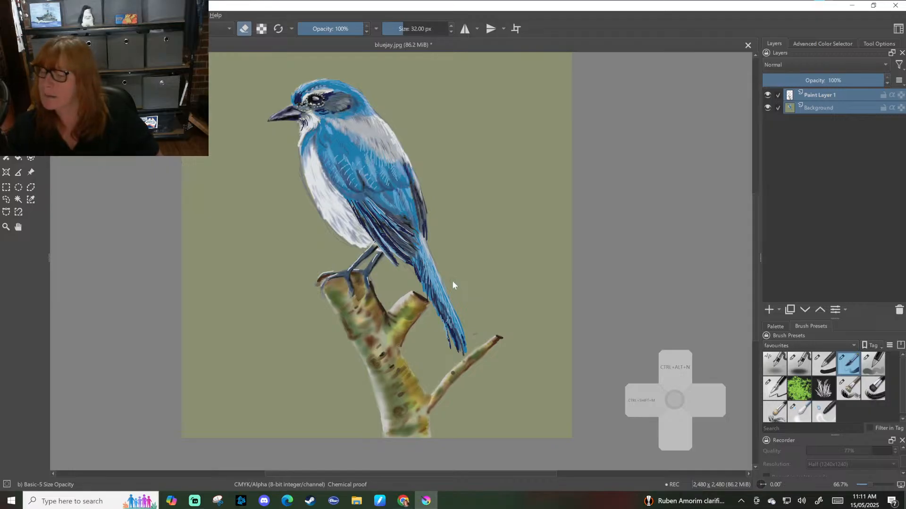
pyautogui.click(777, 96)
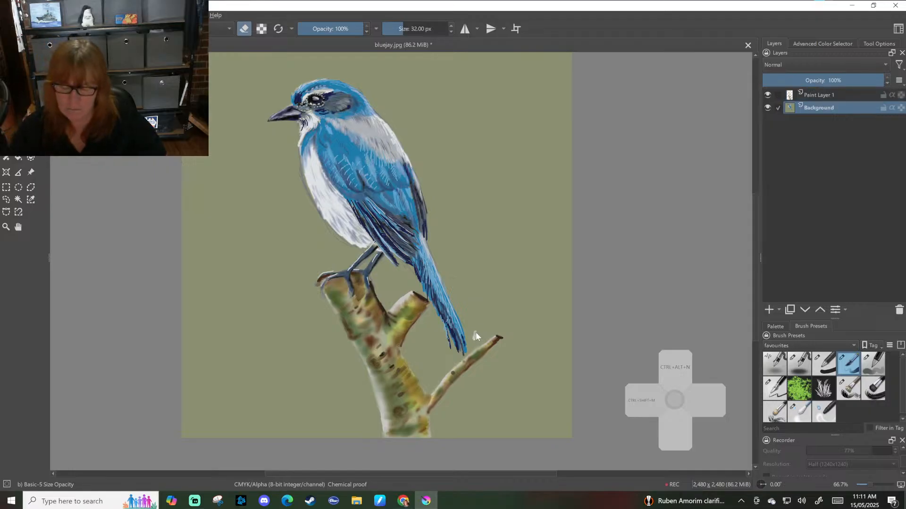
pyautogui.hotkey('ctrl', 'z')
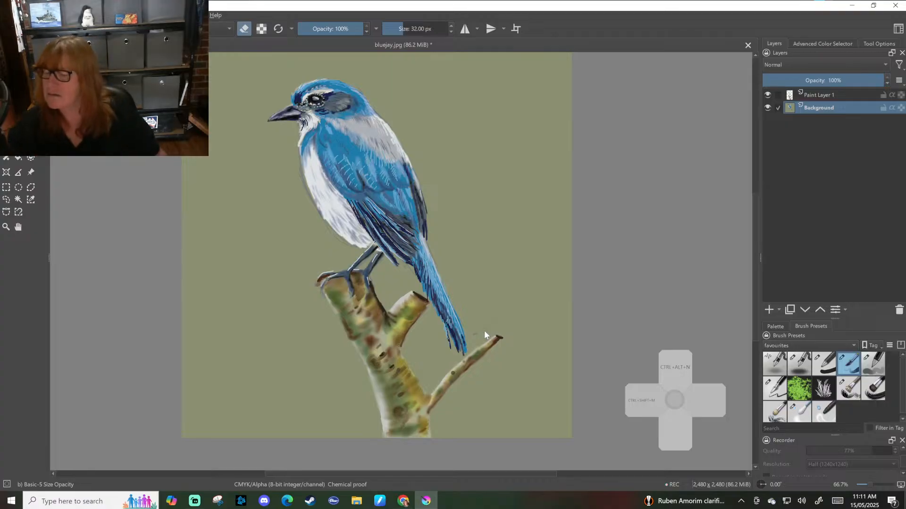
# Sample the olive-green background colour and paint over the stray mark above the twig and the rough outline around the bird at 32–35 px.
pyautogui.click(823, 43)
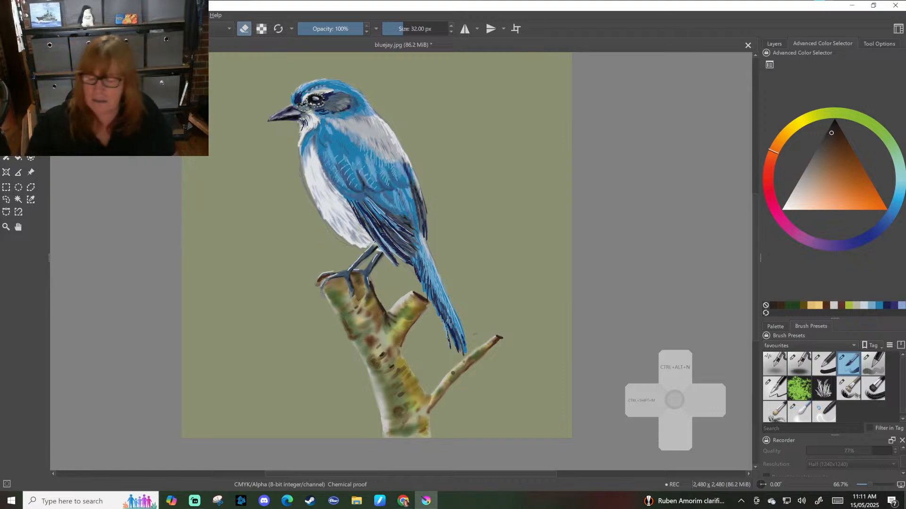
pyautogui.keyDown('ctrl'); pyautogui.click(521, 291); pyautogui.keyUp('ctrl')
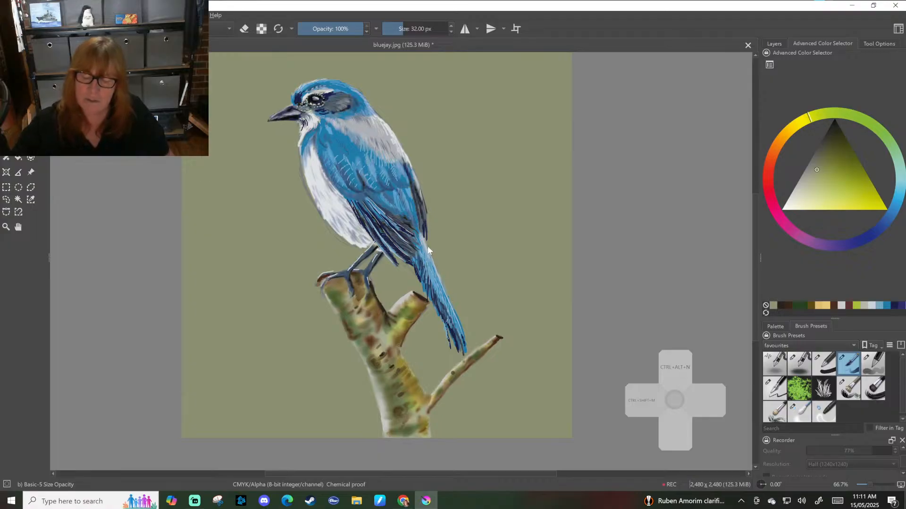
pyautogui.moveTo(427, 246); pyautogui.dragTo(438, 265)
pyautogui.press(']')
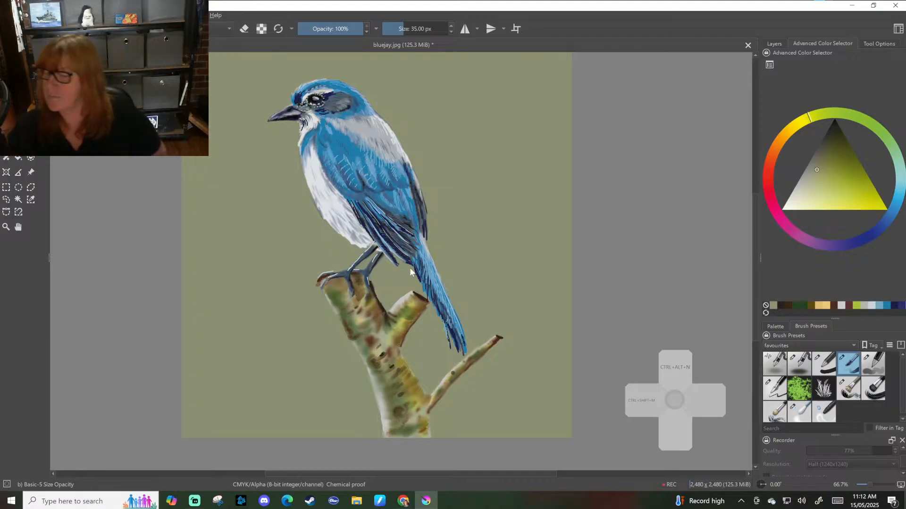
# Select both layers, unlock the Background layer and paint pale olive highlights along the trunk's left edge using the Basic-1 brush at 11 px.
pyautogui.click(778, 43)
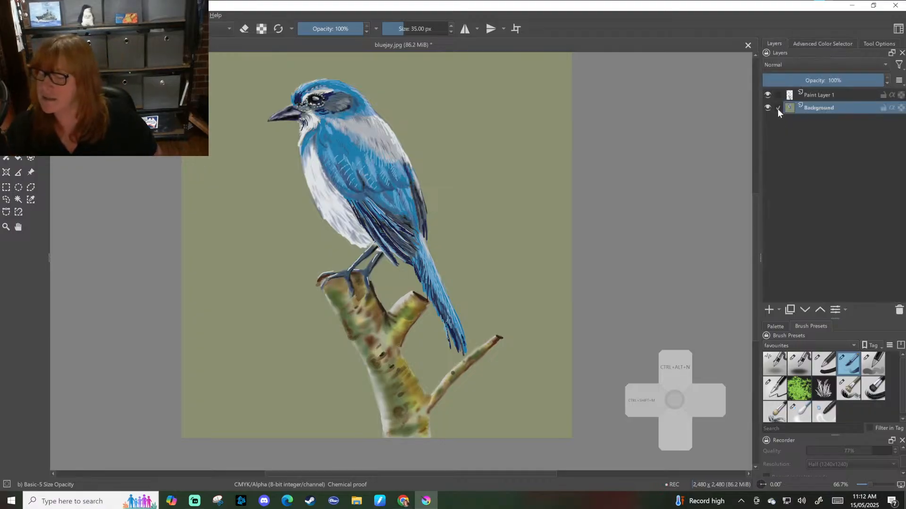
pyautogui.keyDown('ctrl'); pyautogui.click(782, 96); pyautogui.keyUp('ctrl')
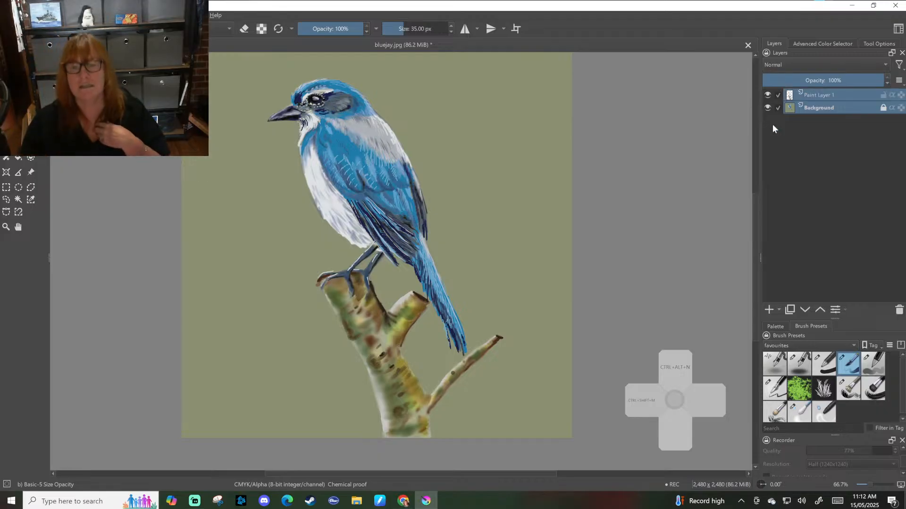
pyautogui.click(825, 42)
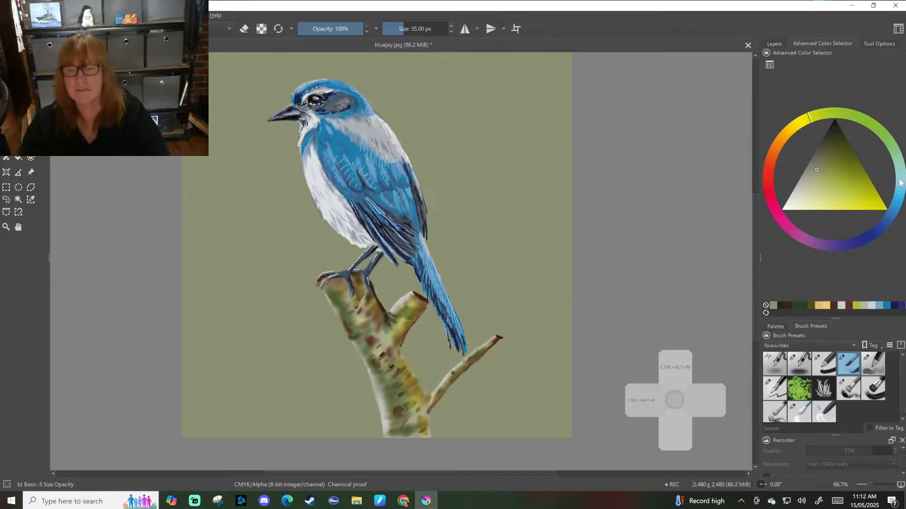
pyautogui.moveTo(816, 170); pyautogui.dragTo(794, 190)
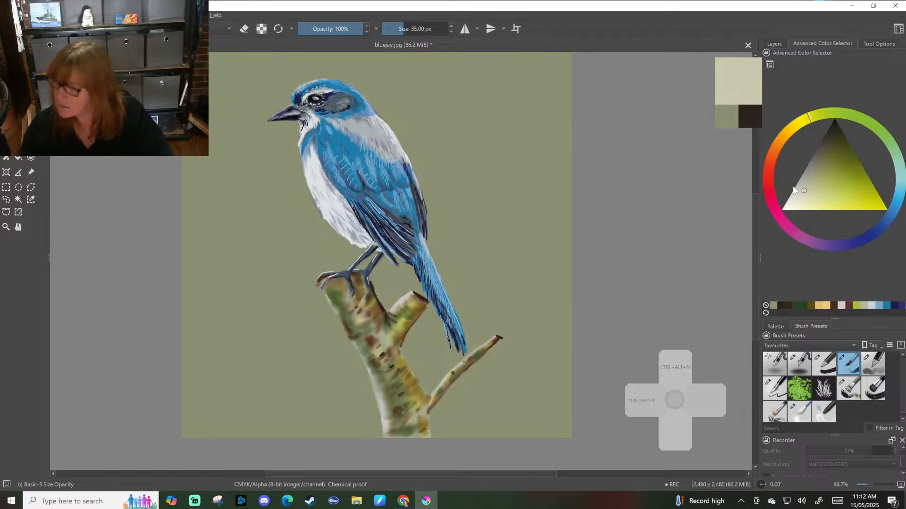
pyautogui.click(829, 367)
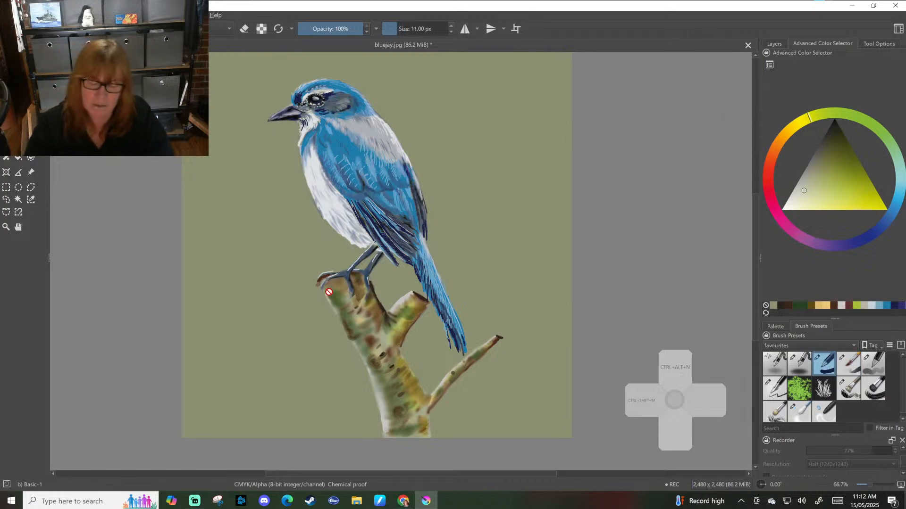
pyautogui.click(774, 43)
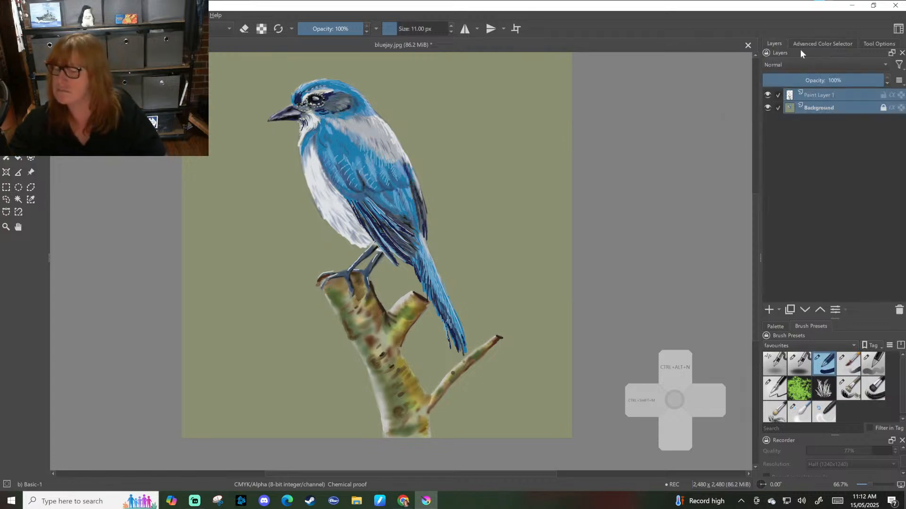
pyautogui.click(883, 108)
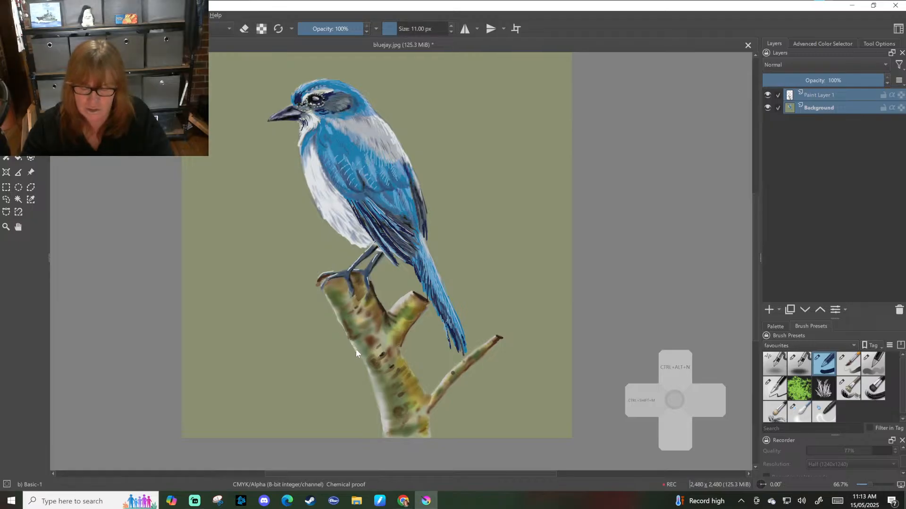
pyautogui.moveTo(352, 344); pyautogui.dragTo(366, 365)
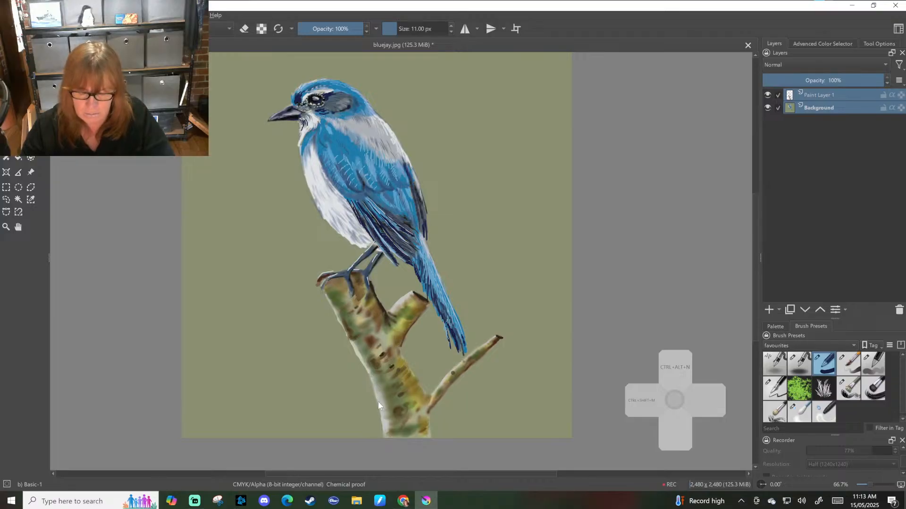
pyautogui.moveTo(379, 409); pyautogui.dragTo(385, 429)
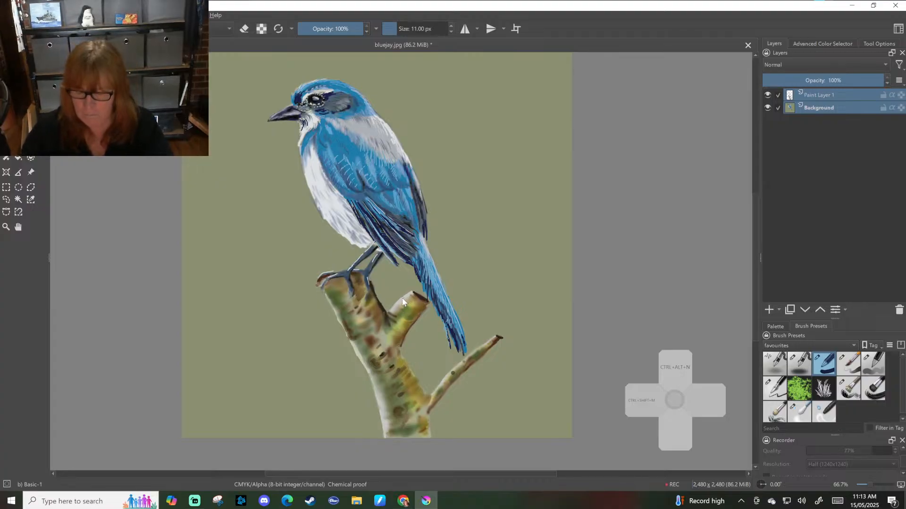
# Choose white as the paint colour and keep only Paint Layer 1 selected.
pyautogui.click(776, 327)
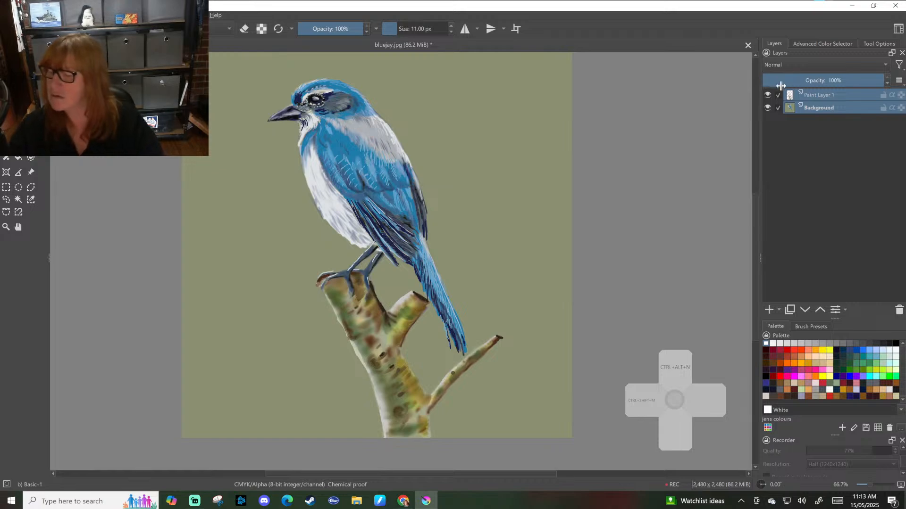
pyautogui.click(883, 95)
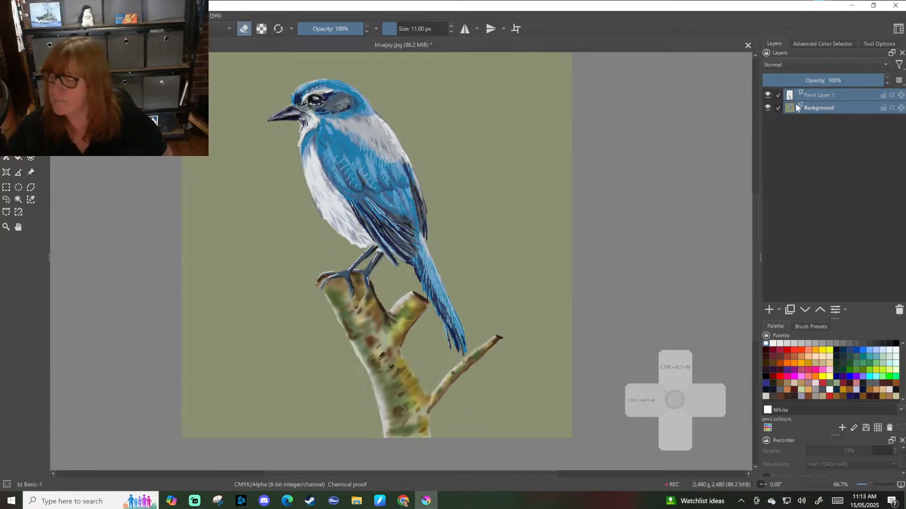
pyautogui.click(779, 108)
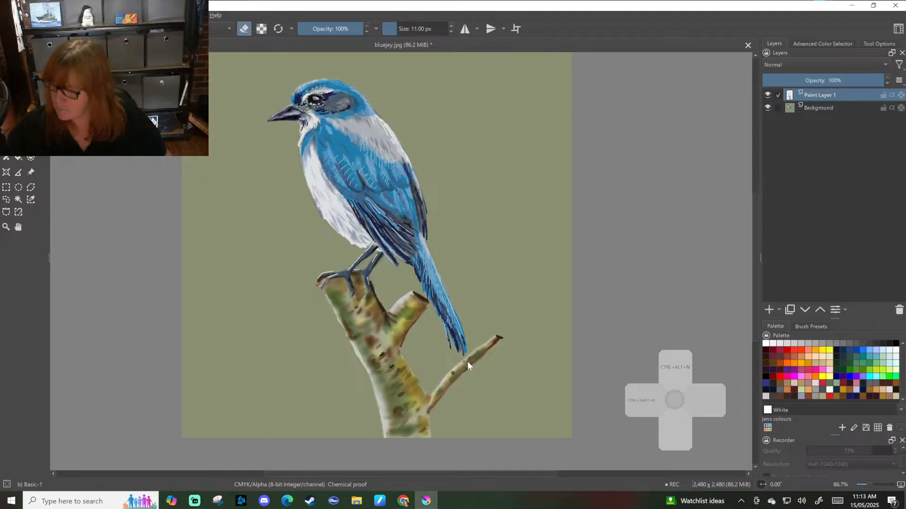
pyautogui.click(814, 44)
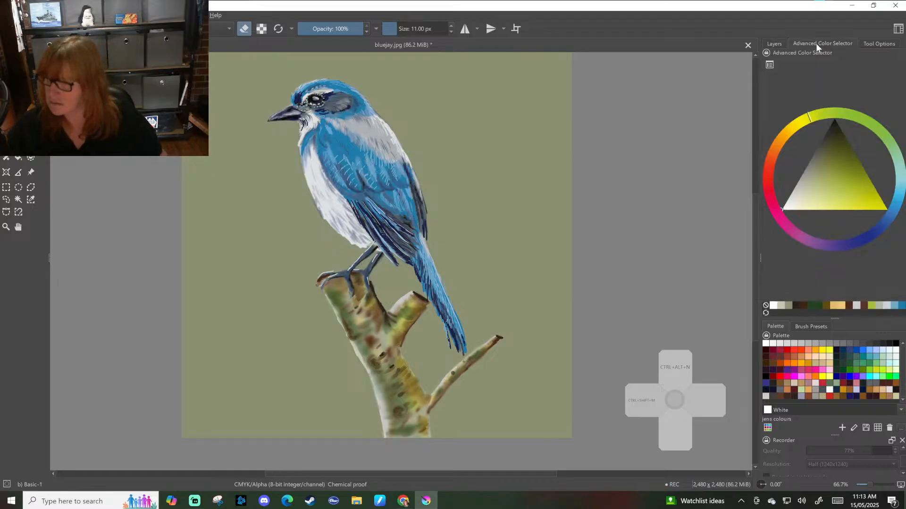
pyautogui.click(773, 43)
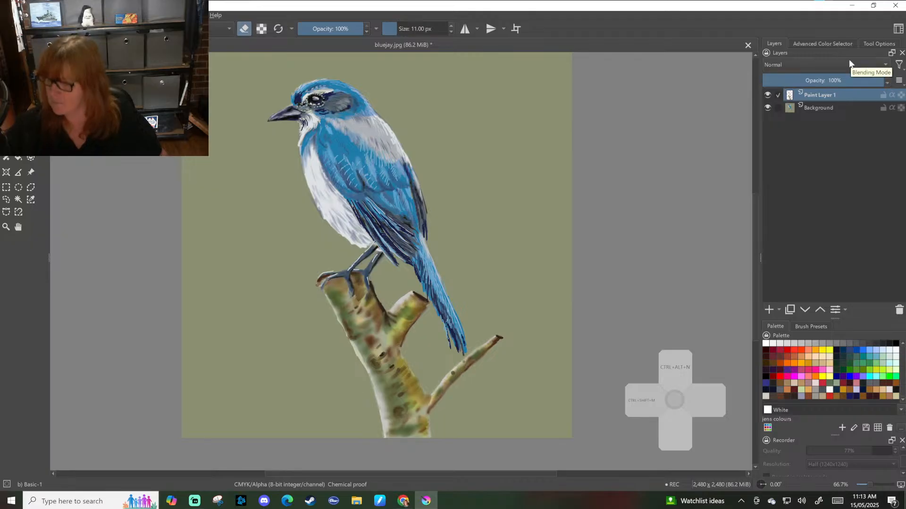
# Soften the thin twig with Blender Blur and add white highlights to the twig, side stump and bird's grey back with Ink-4 Pen Rough.
pyautogui.click(819, 325)
pyautogui.click(799, 411)
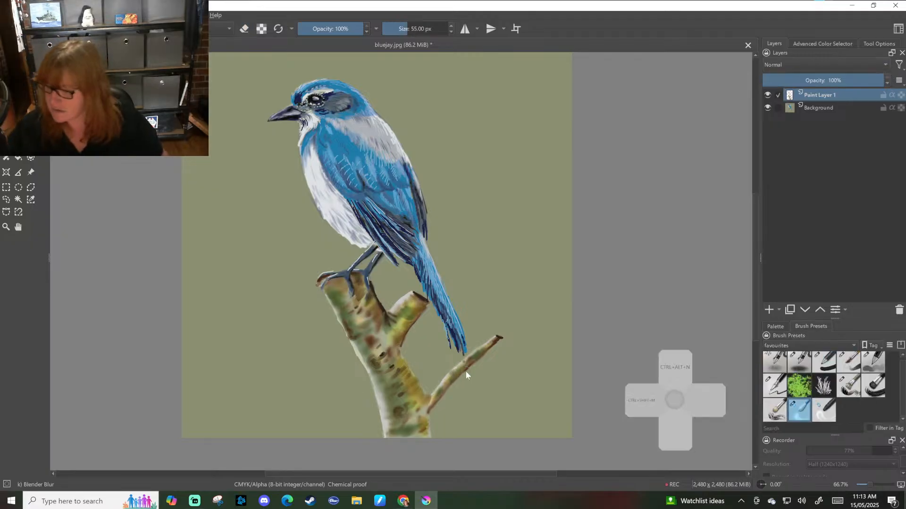
pyautogui.click(794, 366)
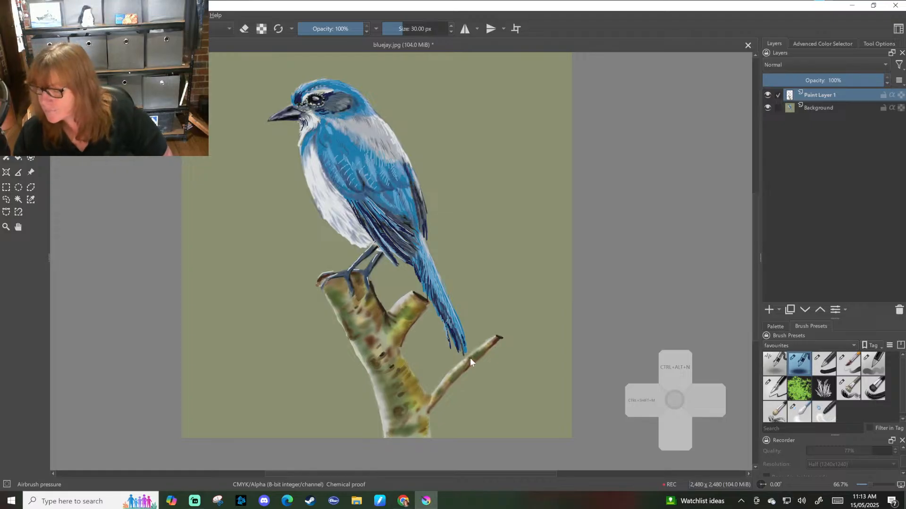
pyautogui.click(776, 387)
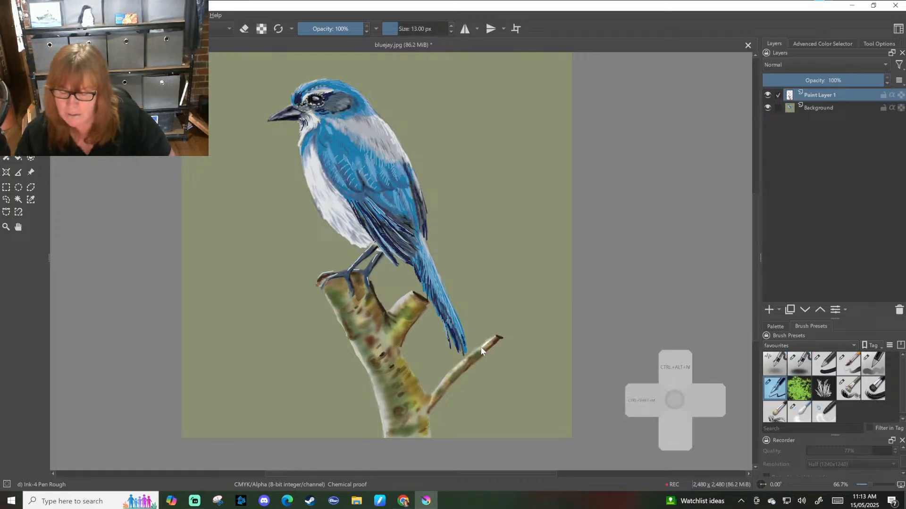
pyautogui.moveTo(480, 348); pyautogui.dragTo(491, 338)
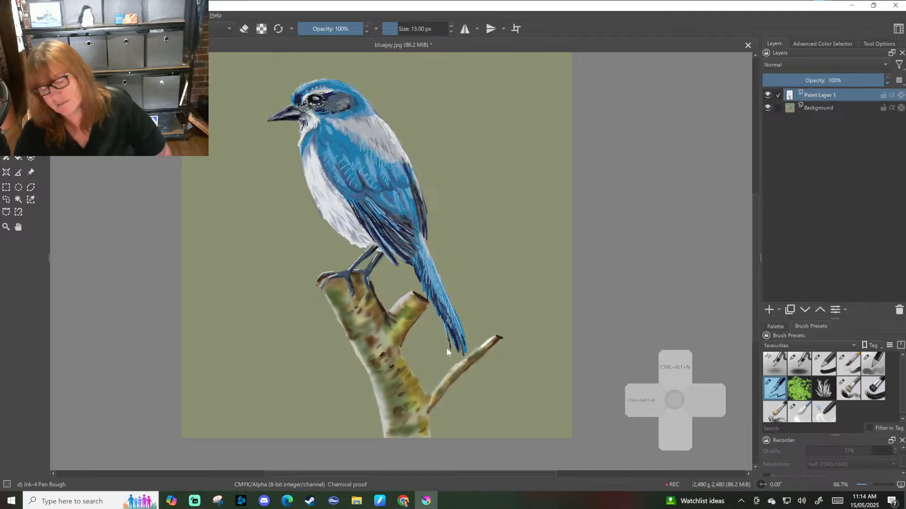
pyautogui.moveTo(401, 298); pyautogui.dragTo(410, 292)
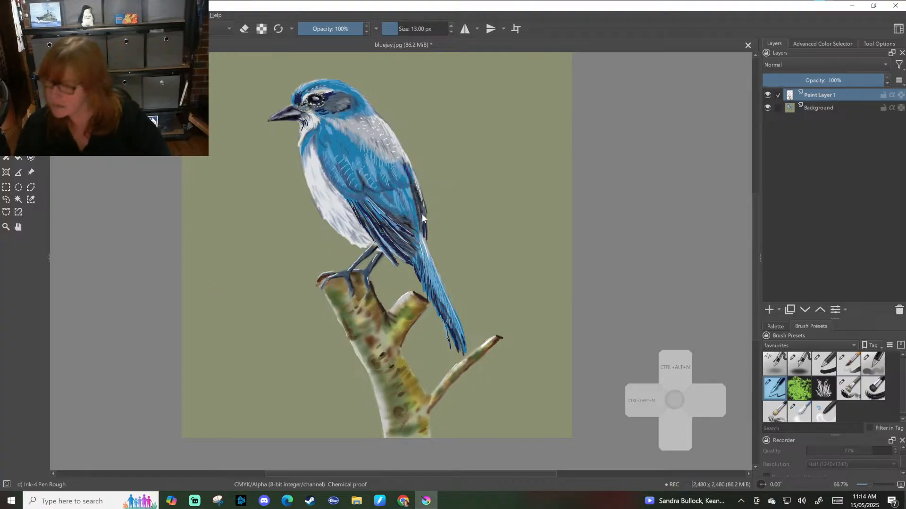
# Pick a dark navy blue and add fine strokes to the wing feathers, legs and claws with Ink-4 Pen Rough at 13 px.
pyautogui.click(830, 44)
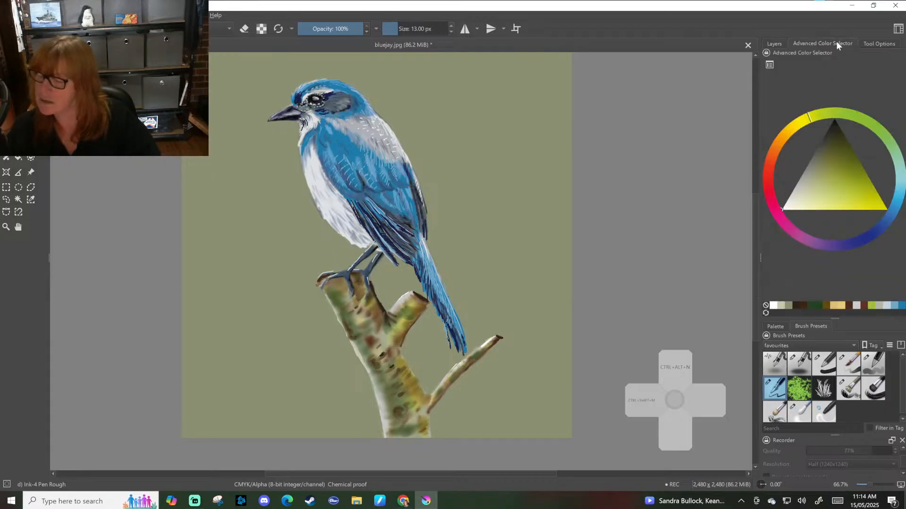
pyautogui.click(874, 231)
pyautogui.click(837, 141)
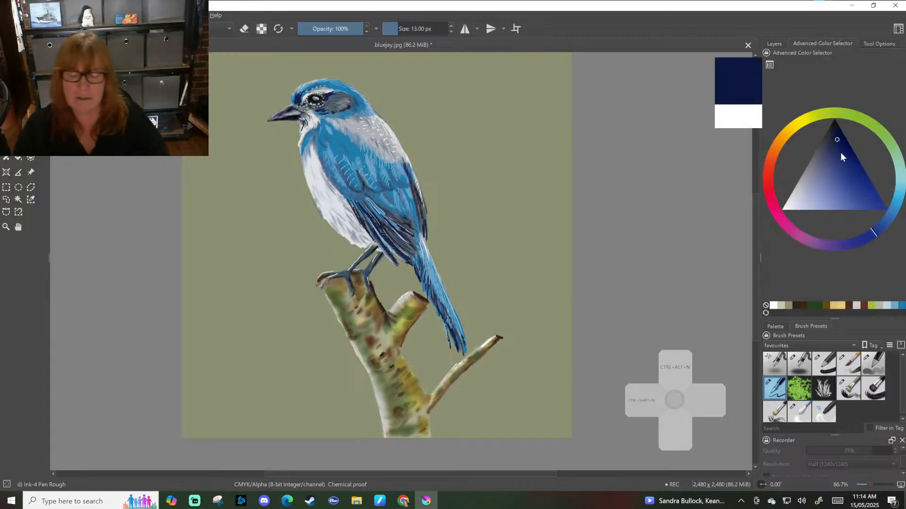
pyautogui.moveTo(323, 131); pyautogui.dragTo(324, 134)
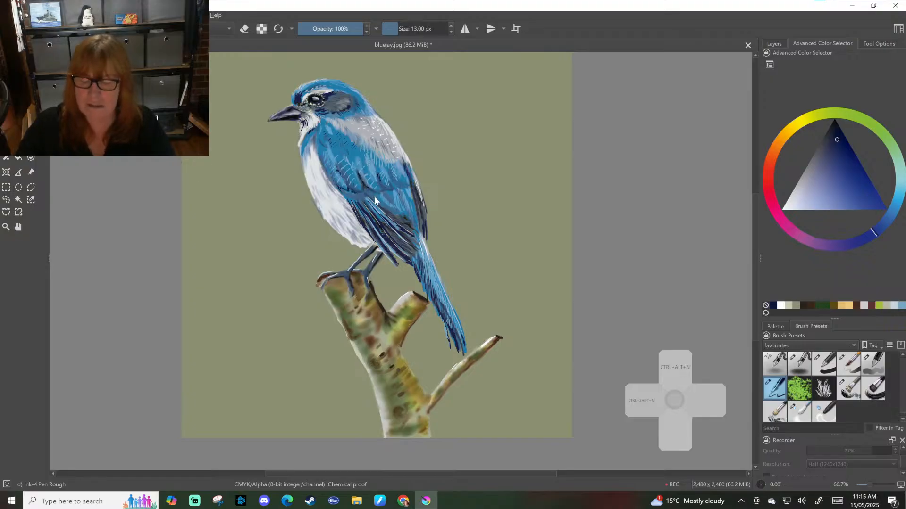
pyautogui.moveTo(363, 190); pyautogui.dragTo(363, 194)
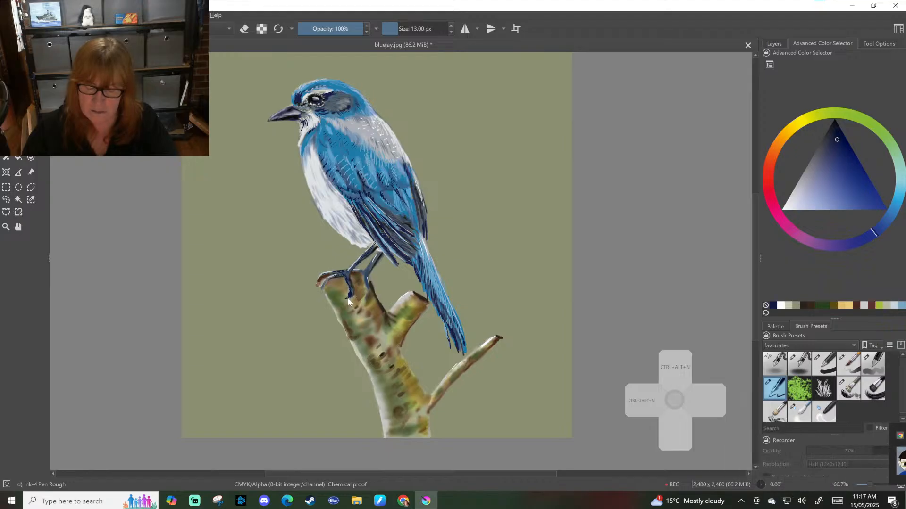
pyautogui.moveTo(347, 297); pyautogui.dragTo(350, 303)
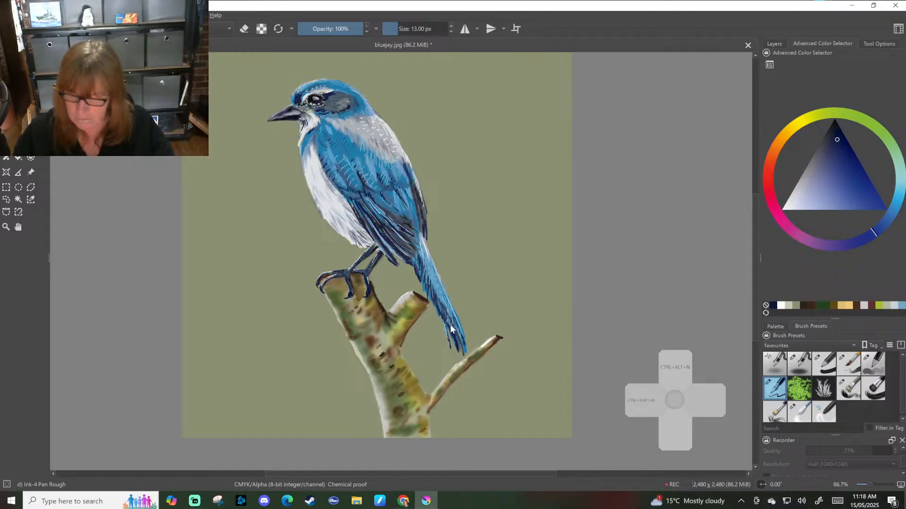
# Darken the navy to near-black, deepen the shading at the tail's base, and undo a stroke tried on the beak.
pyautogui.moveTo(836, 138); pyautogui.dragTo(834, 128)
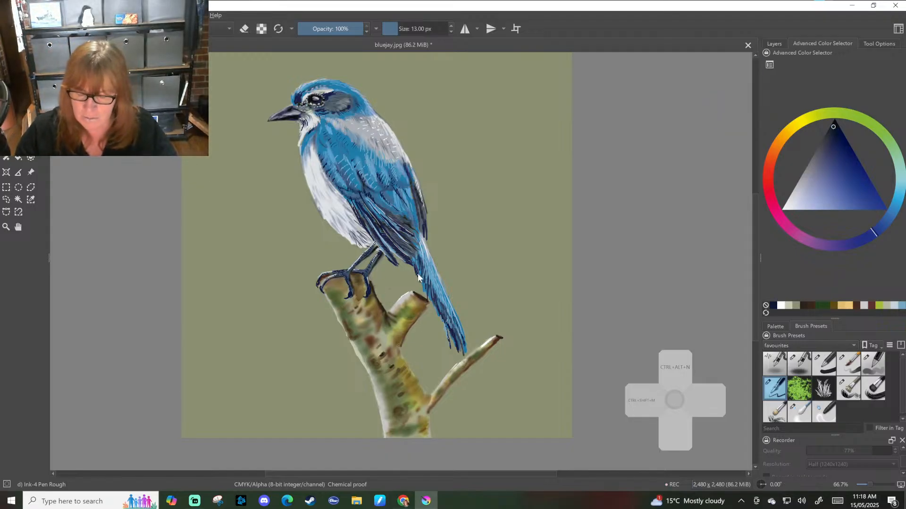
pyautogui.moveTo(414, 267); pyautogui.dragTo(418, 279)
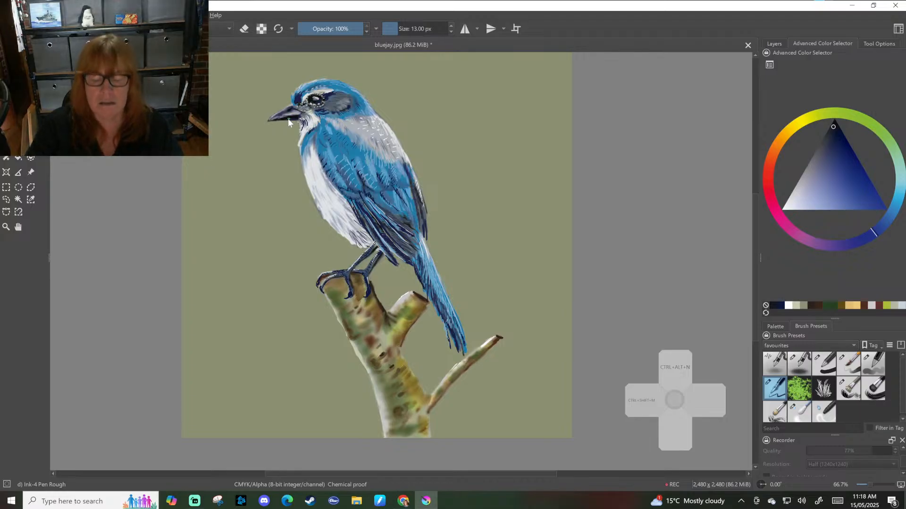
pyautogui.moveTo(287, 119); pyautogui.dragTo(292, 119)
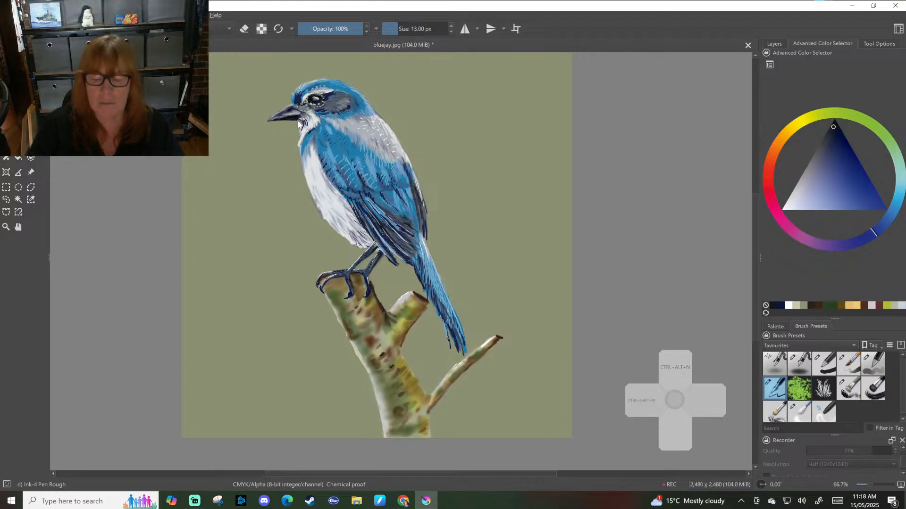
pyautogui.hotkey('ctrl', 'z')
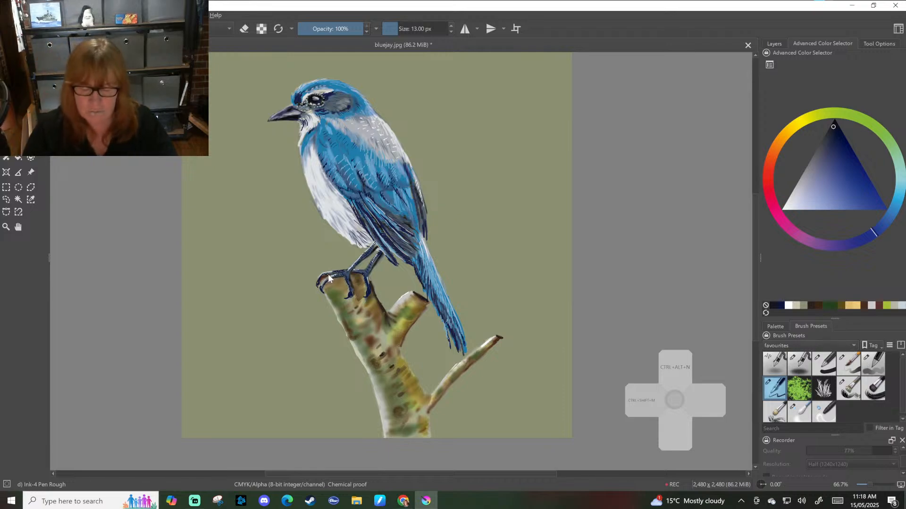
# Shade the branch top beneath the feet in dark navy with Basic circle at 44 px and soften it with Blender Blur at 55 px.
pyautogui.click(834, 134)
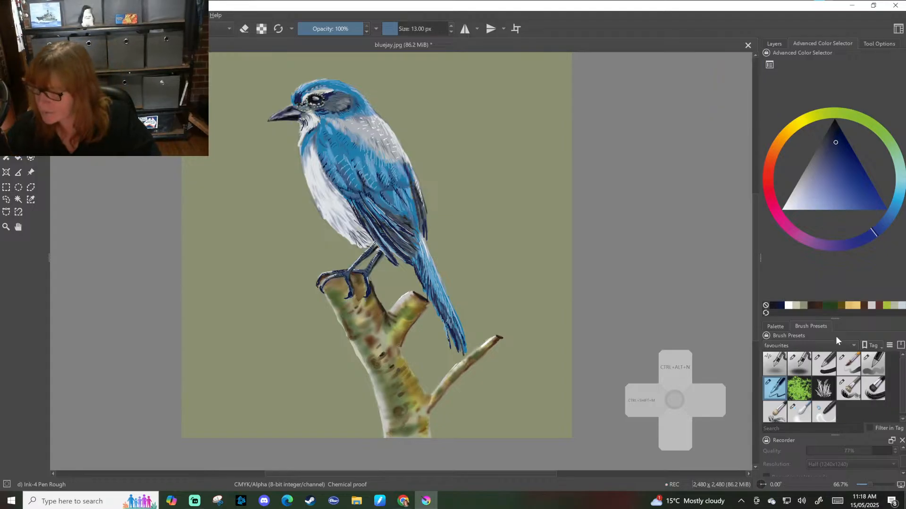
pyautogui.click(872, 365)
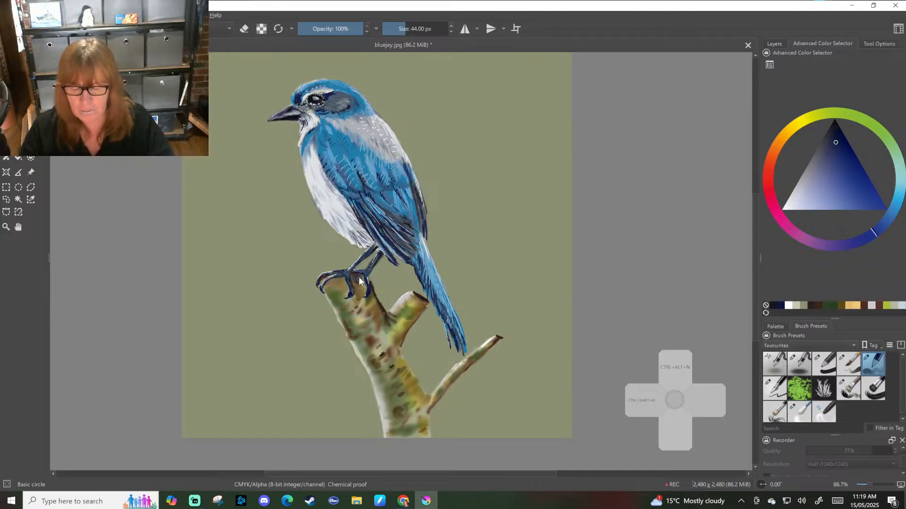
pyautogui.moveTo(363, 286); pyautogui.dragTo(358, 281)
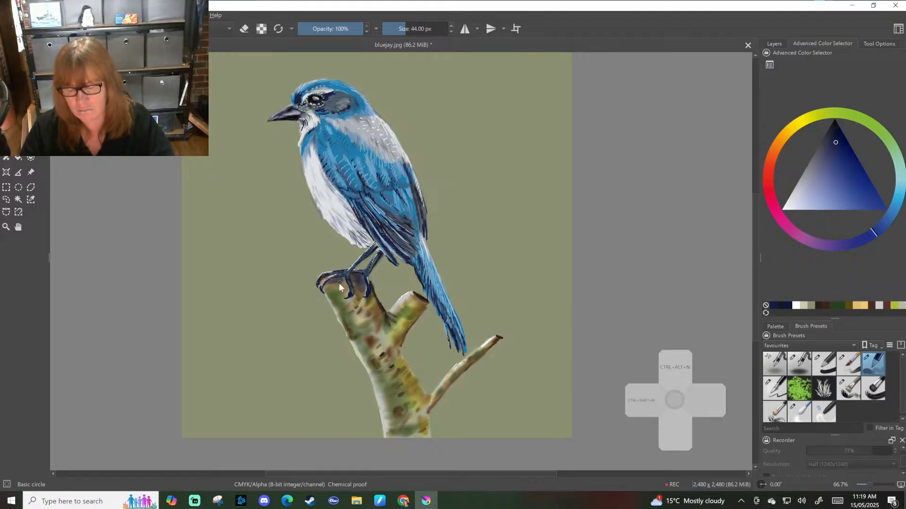
pyautogui.moveTo(341, 284)
pyautogui.mouseDown()
pyautogui.moveTo(331, 282)
pyautogui.moveTo(368, 296)
pyautogui.mouseUp()
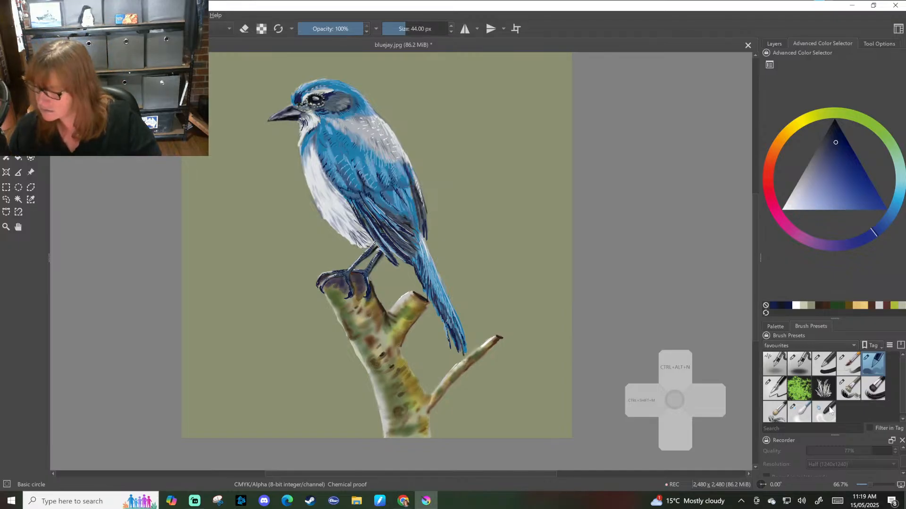
pyautogui.click(799, 409)
pyautogui.moveTo(338, 283)
pyautogui.mouseDown()
pyautogui.moveTo(343, 296)
pyautogui.moveTo(358, 291)
pyautogui.moveTo(358, 305)
pyautogui.mouseUp()
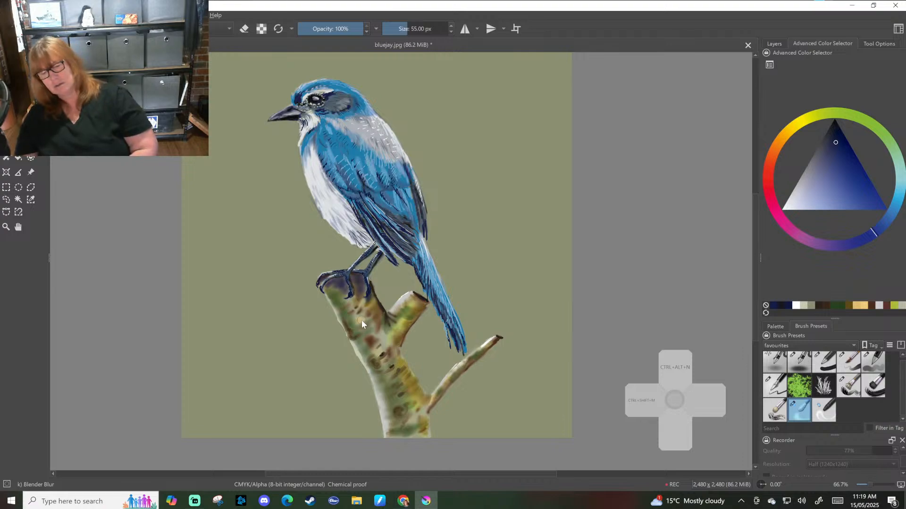
# Deepen the shadow beneath the feet with Basic-1 at 11 px in a sampled dark navy and soften it with Blender Blur at 55 px.
pyautogui.keyDown('ctrl'); pyautogui.click(339, 285); pyautogui.keyUp('ctrl')
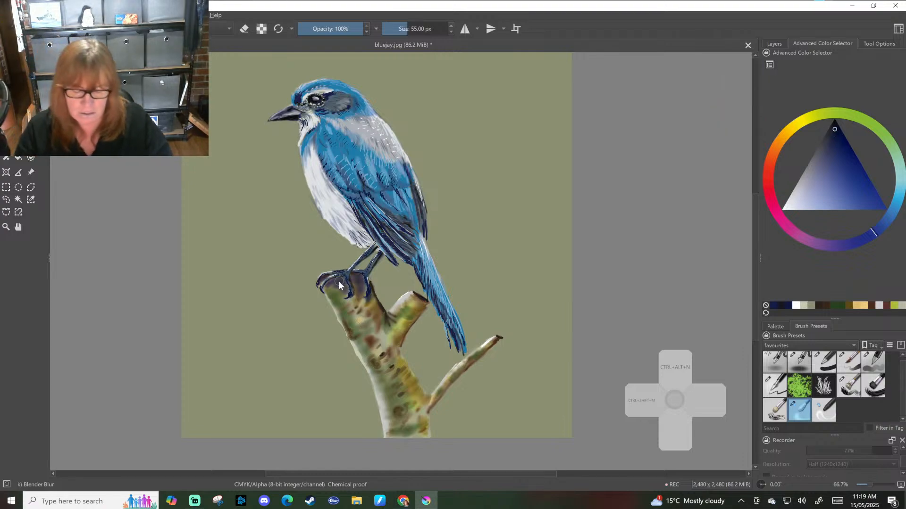
pyautogui.click(833, 372)
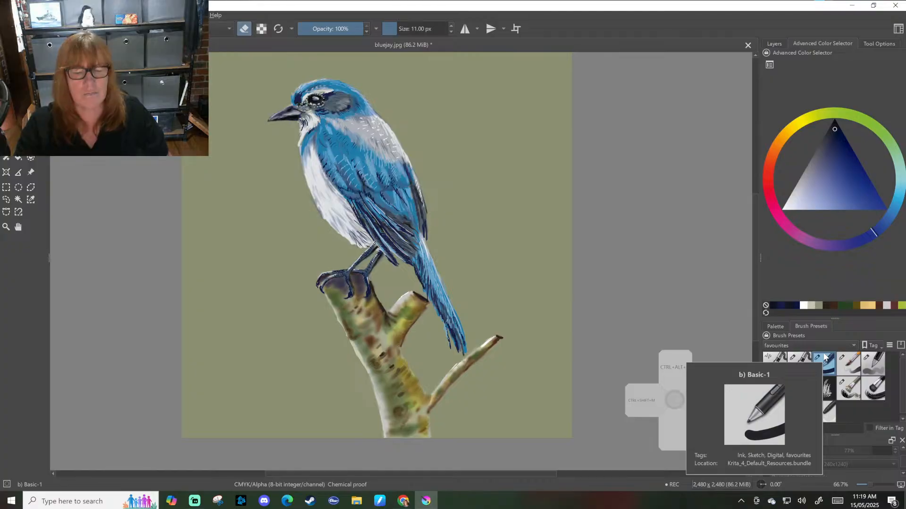
pyautogui.press('e')
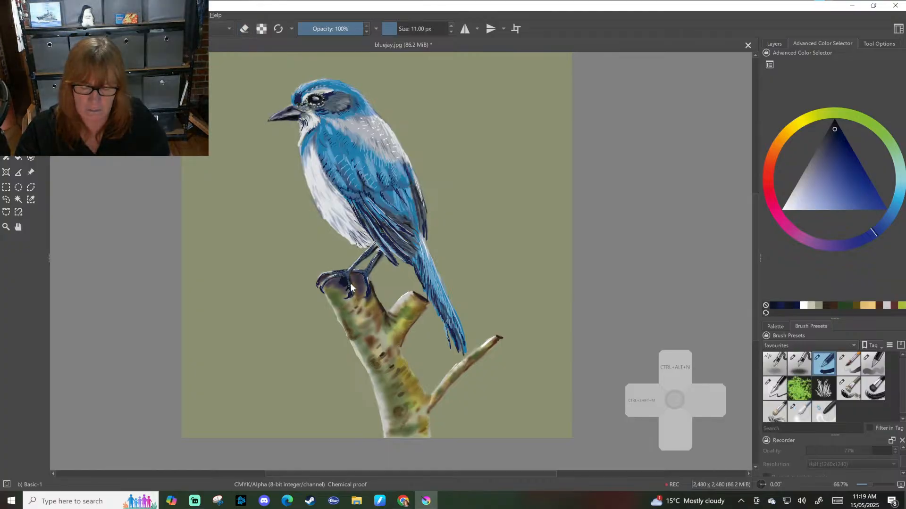
pyautogui.moveTo(354, 274); pyautogui.dragTo(360, 276)
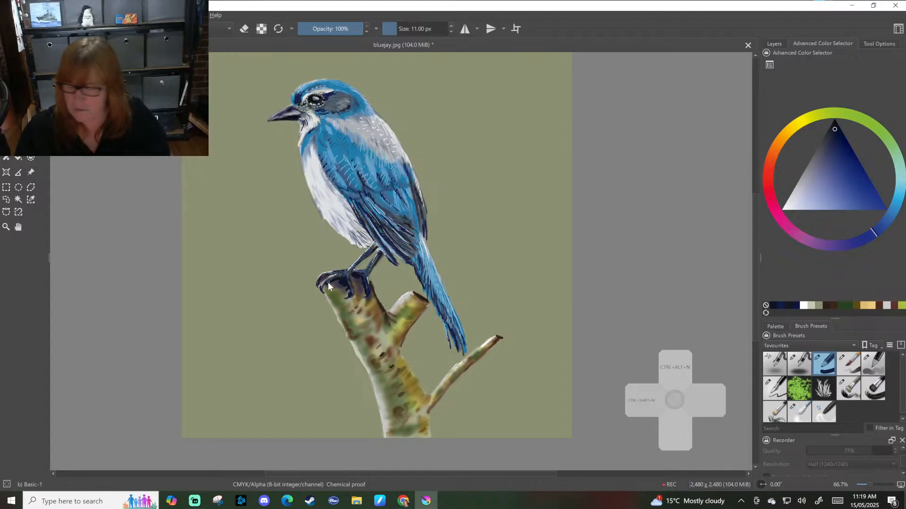
pyautogui.hotkey('ctrl', 'z')
pyautogui.press('/')
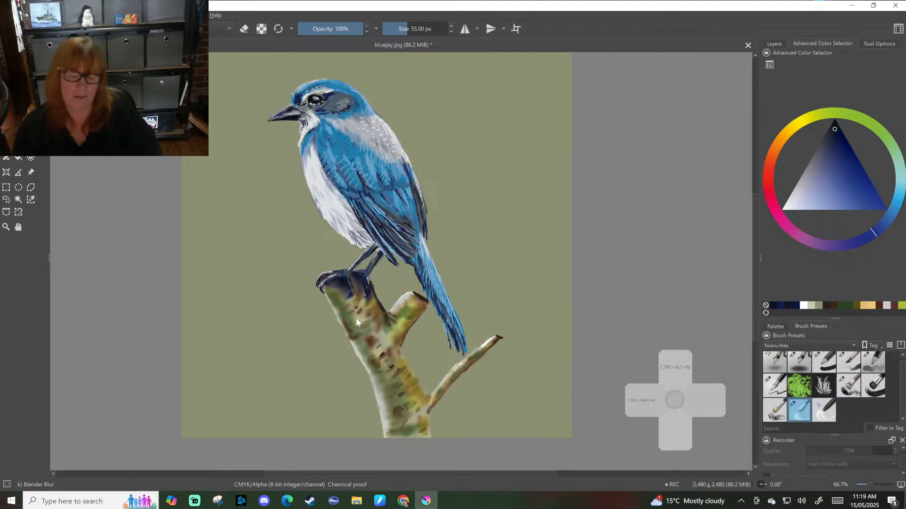
# Add dark shading along the branch and stump edges with Bristles-2 Flat Rough at 59 px and soften it with Blender Blur.
pyautogui.click(775, 385)
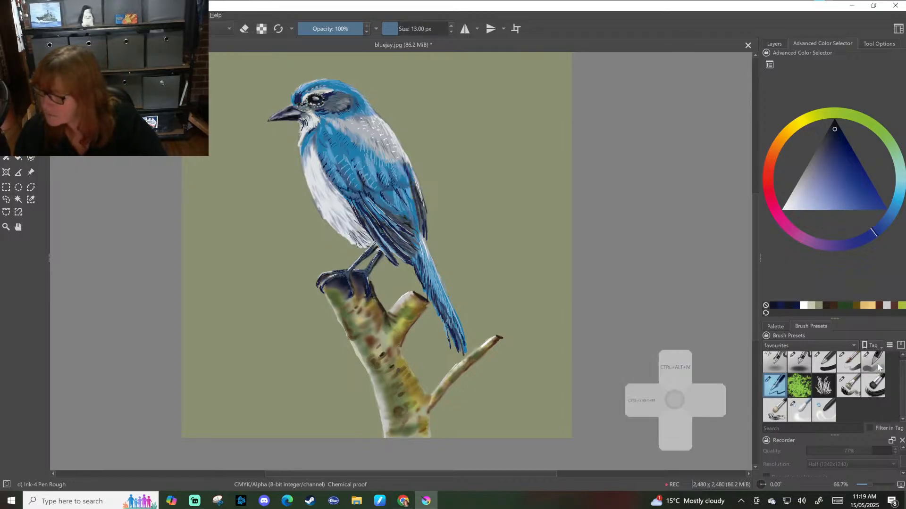
pyautogui.click(848, 386)
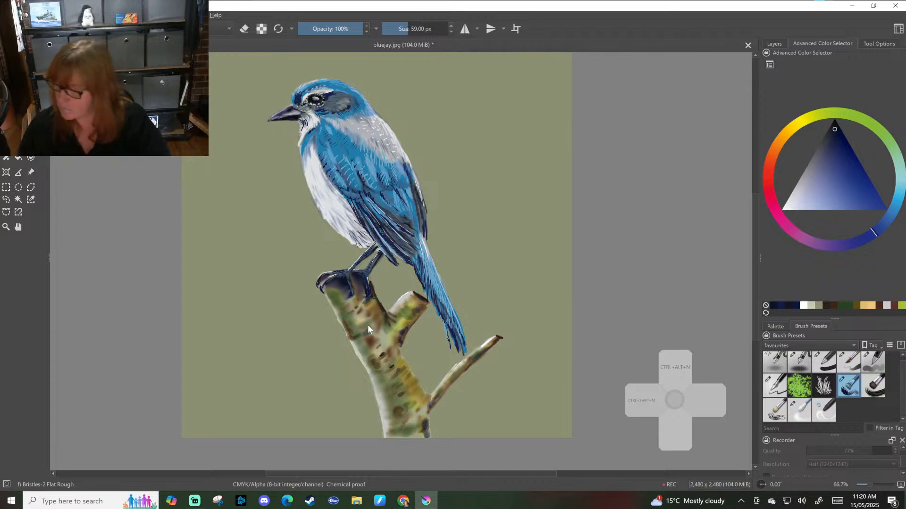
pyautogui.click(799, 410)
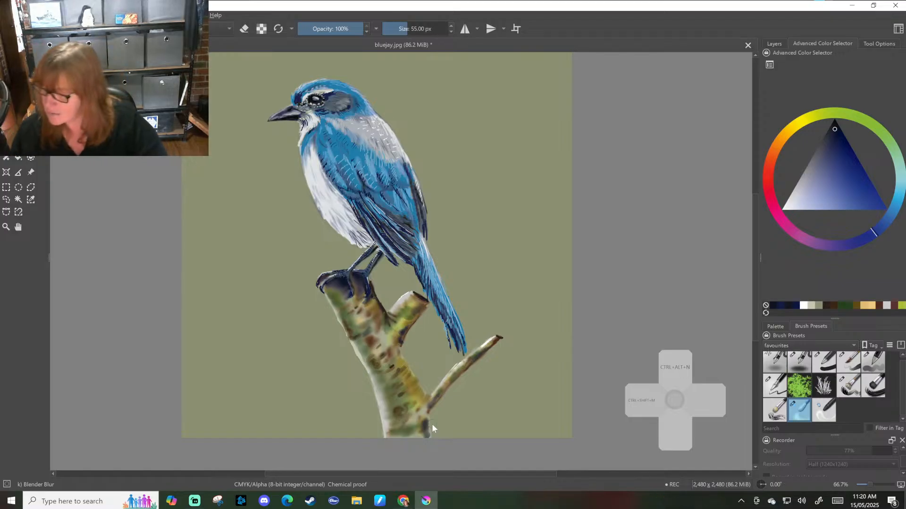
# Darken the navy to near-black and define the claws and the gaps between them with Basic-1 at 11 px.
pyautogui.click(822, 129)
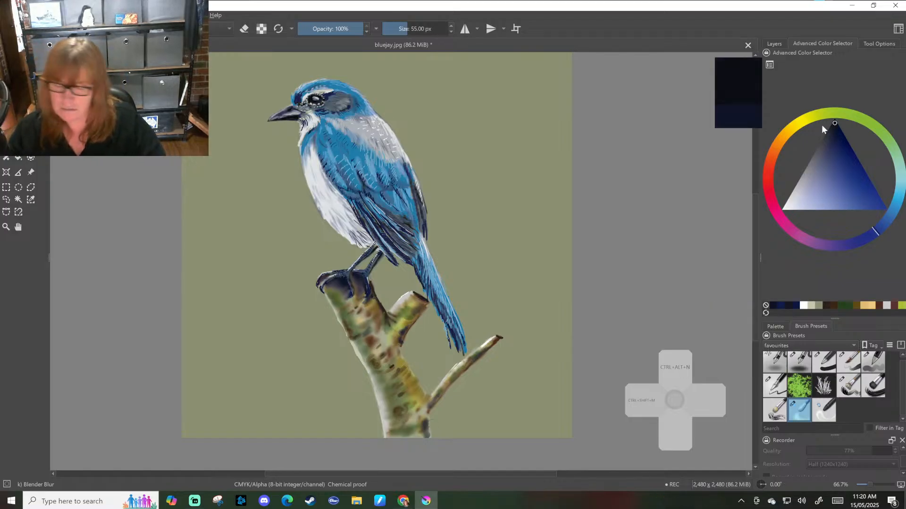
pyautogui.click(876, 362)
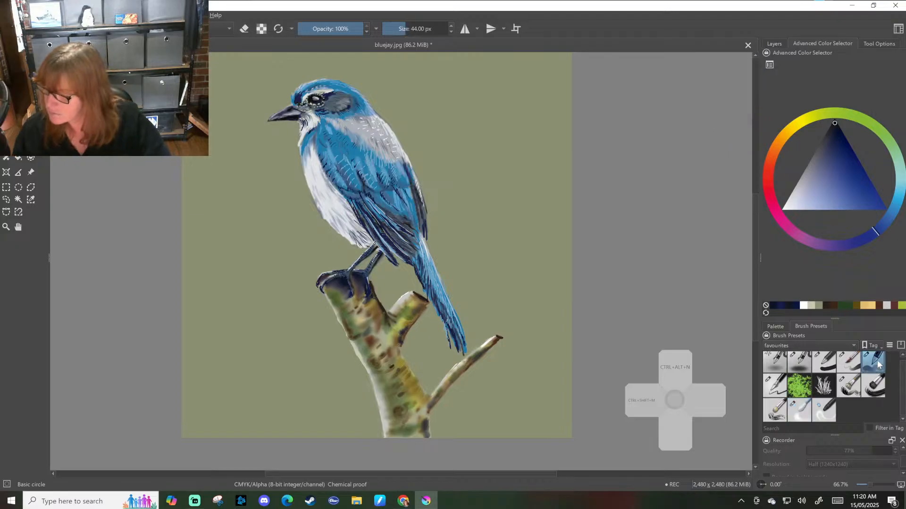
pyautogui.click(829, 366)
pyautogui.moveTo(342, 280); pyautogui.dragTo(324, 279)
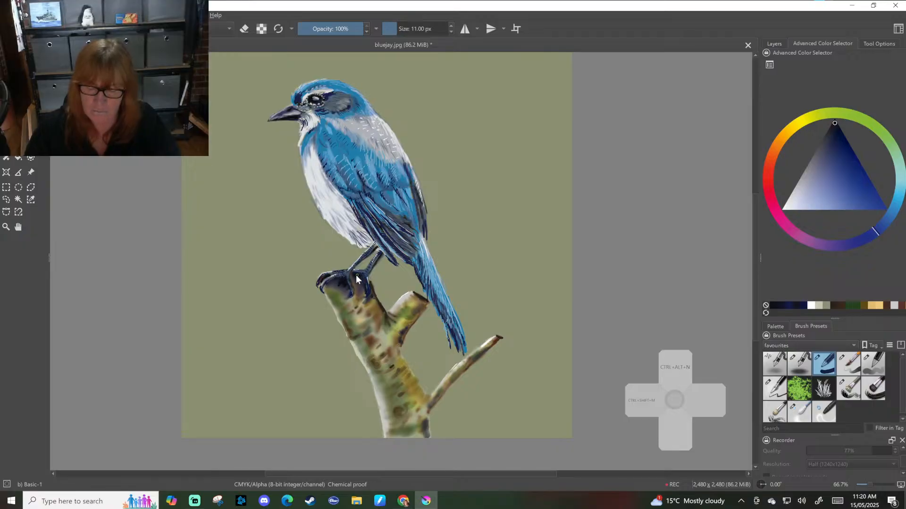
pyautogui.moveTo(337, 281); pyautogui.dragTo(334, 281)
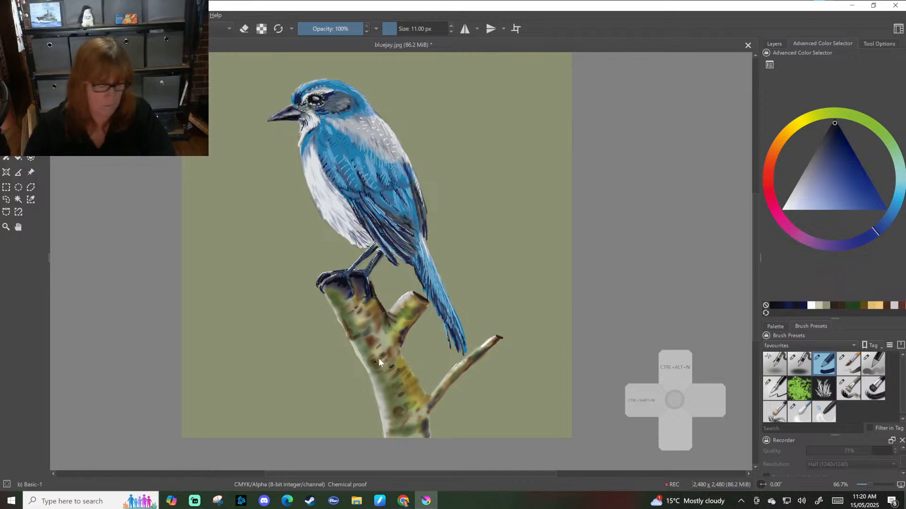
# Draw near-black bark marks on the branch with Ink-4 Pen Rough at 13 px and add fine white highlights to the bird's head.
pyautogui.click(776, 388)
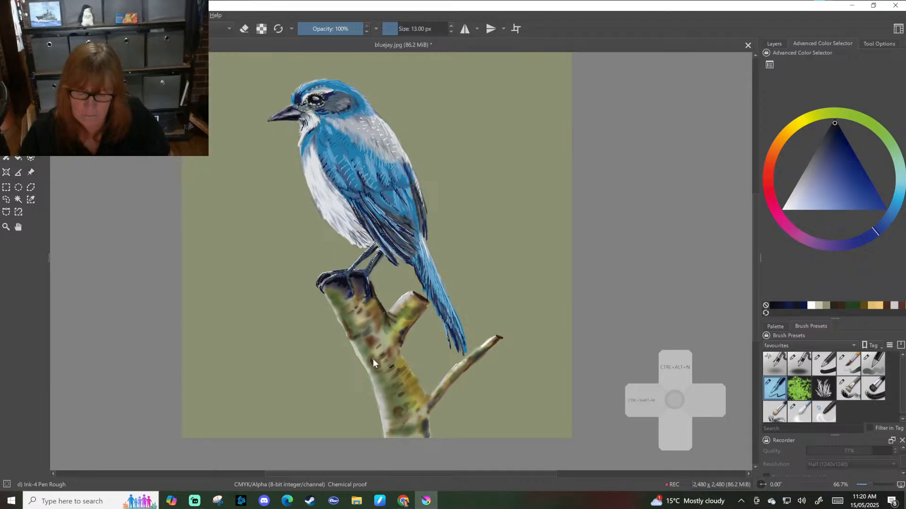
pyautogui.moveTo(373, 359); pyautogui.dragTo(380, 366)
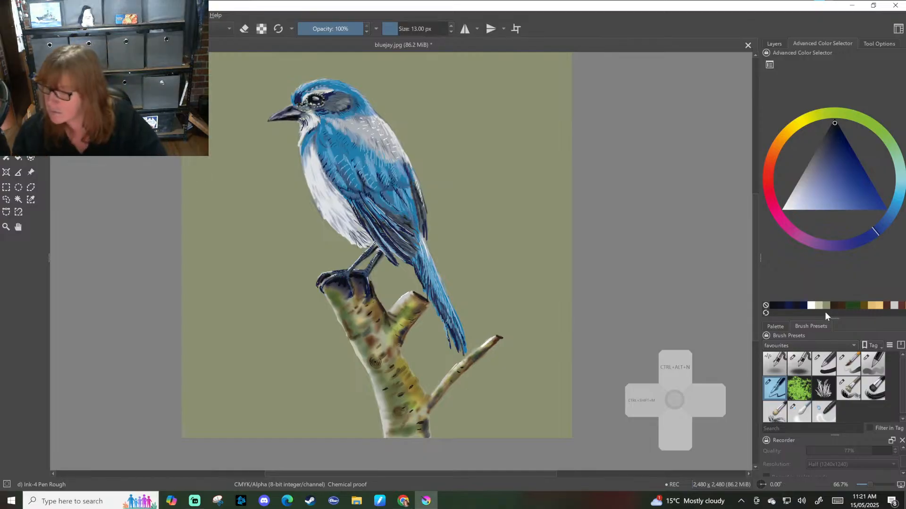
pyautogui.click(809, 306)
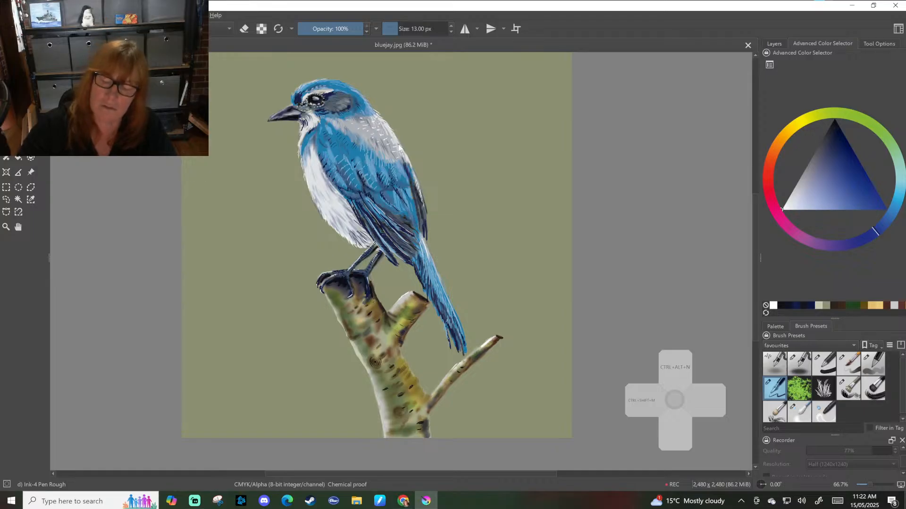
pyautogui.moveTo(326, 87); pyautogui.dragTo(324, 89)
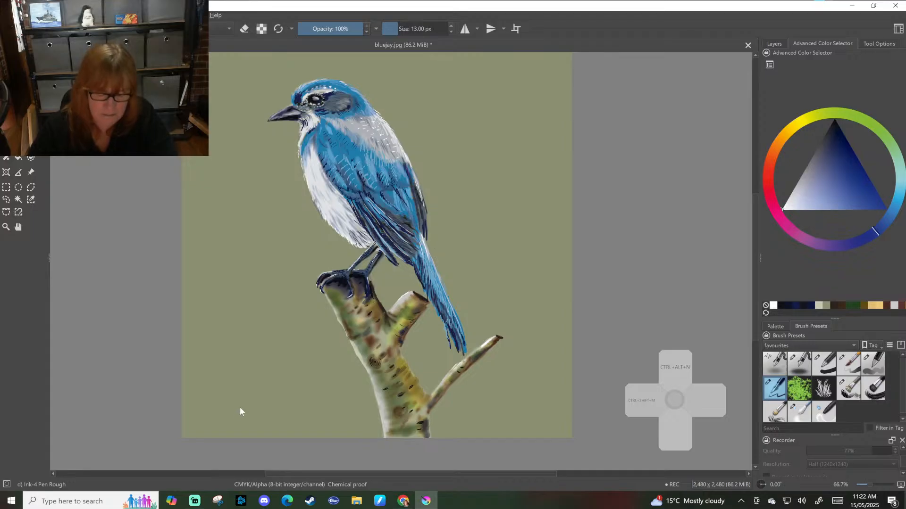
# Sign the painting in white with the artist's surname and the year 25 on the green background beside the branch's base.
pyautogui.moveTo(239, 405); pyautogui.dragTo(243, 411)
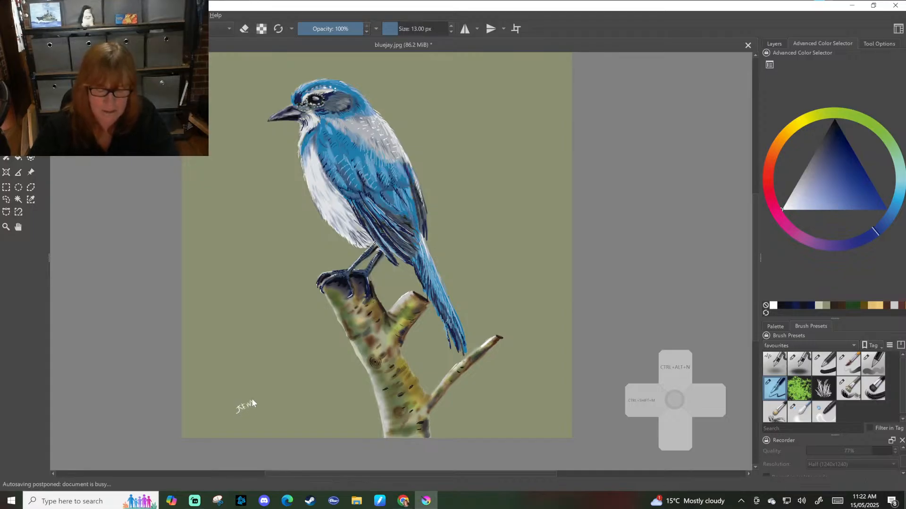
pyautogui.moveTo(254, 400); pyautogui.dragTo(256, 411)
pyautogui.moveTo(257, 406); pyautogui.dragTo(260, 405)
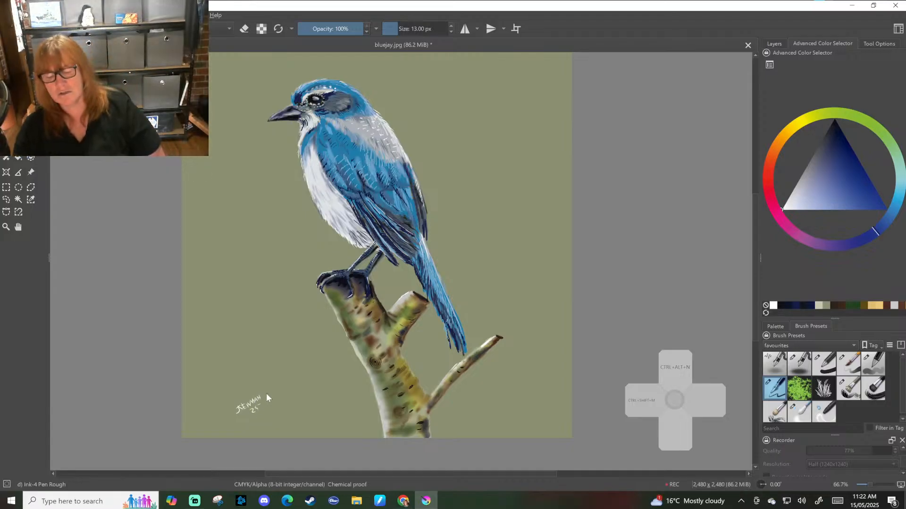